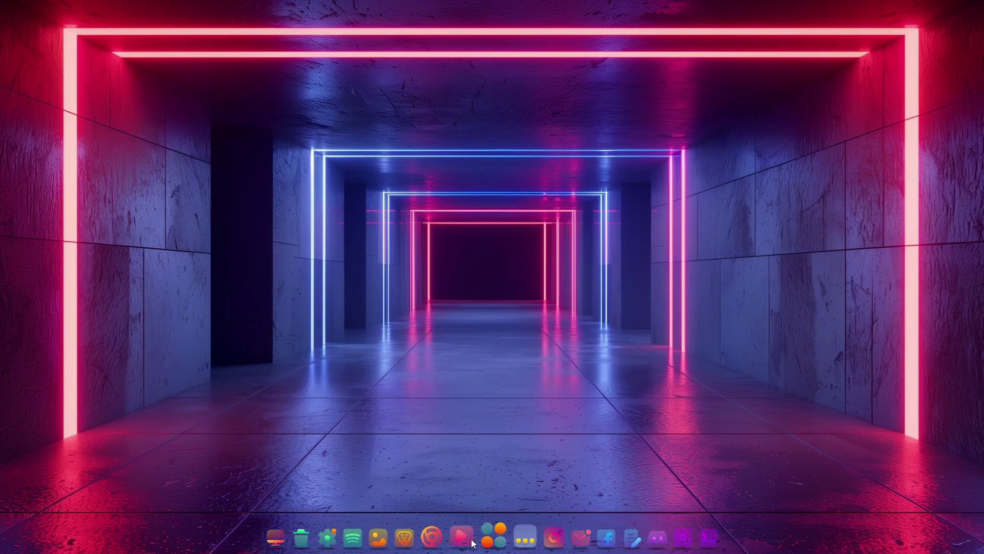
Step: Look over the Home quick access folders and This PC drives in File Explorer, then close it
left_click(284, 539)
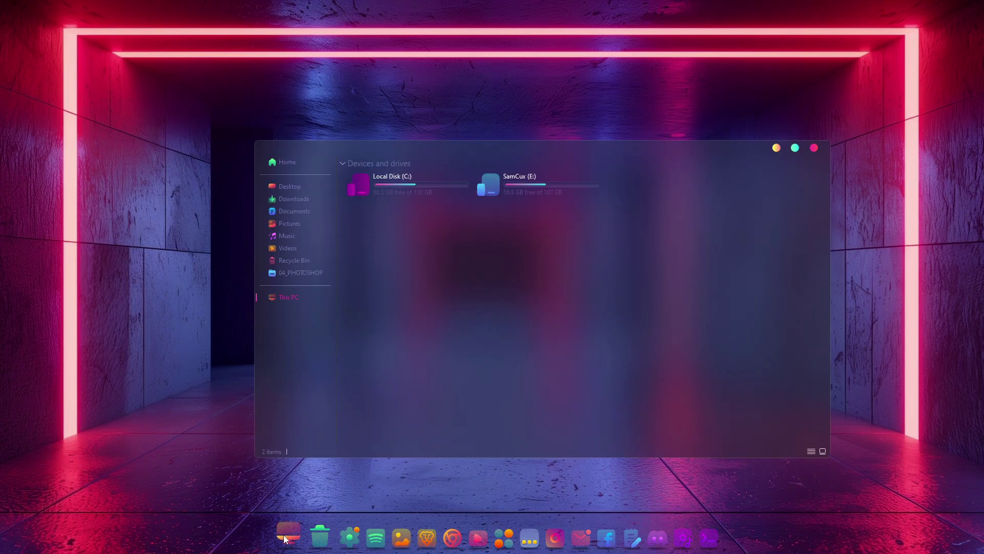
left_click(310, 166)
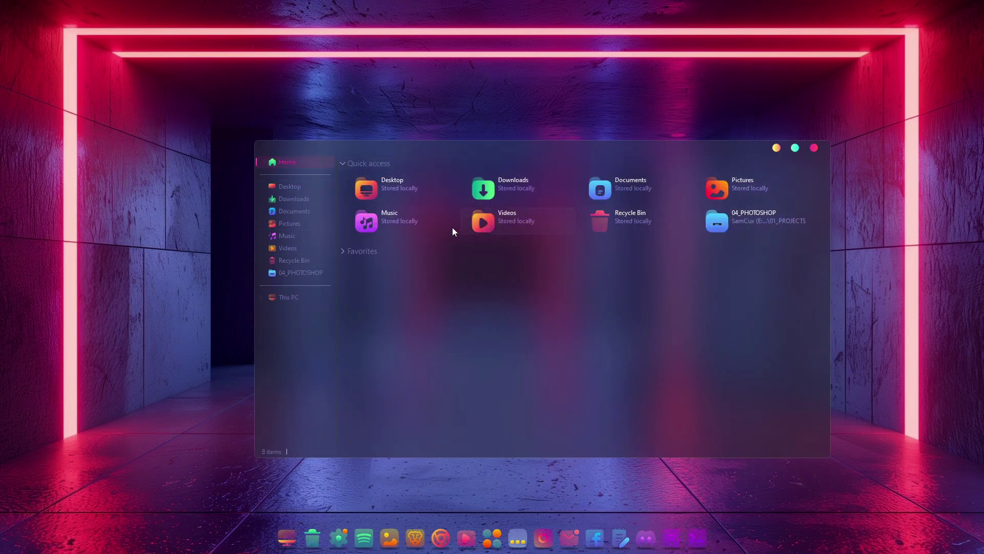
left_click(288, 299)
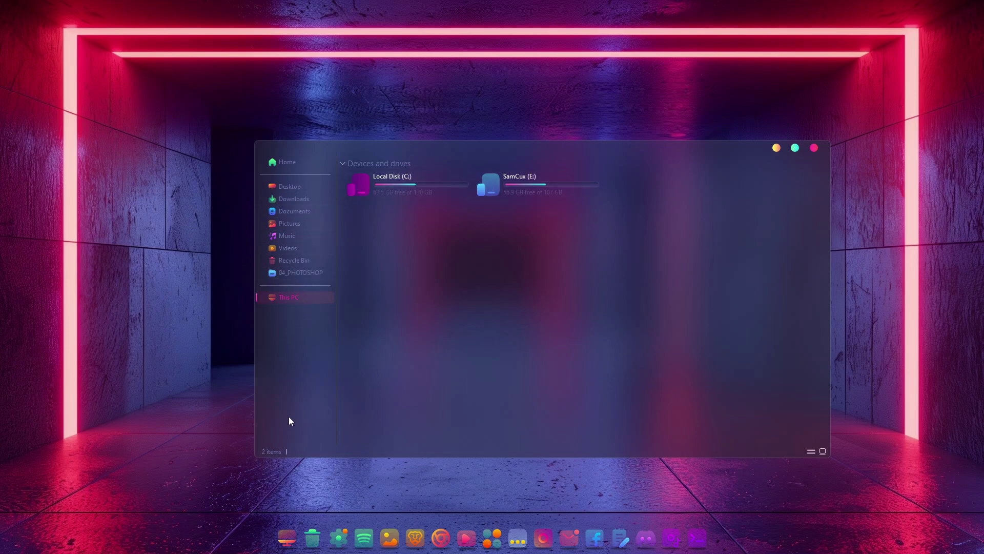
left_click(815, 148)
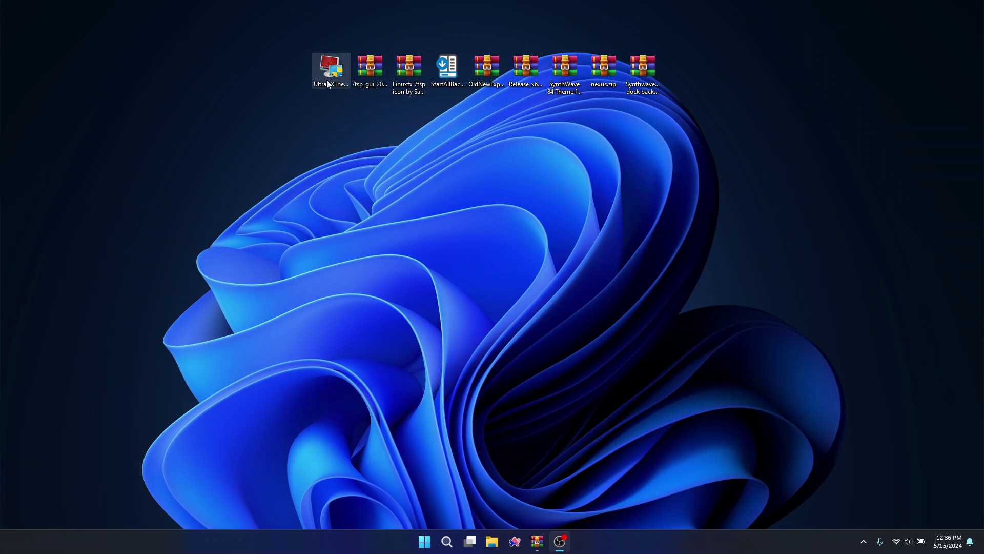
Step: Run UltraUXThemePatcher, accept the license, and install it through to the final page
left_click_drag(330, 67, 493, 170)
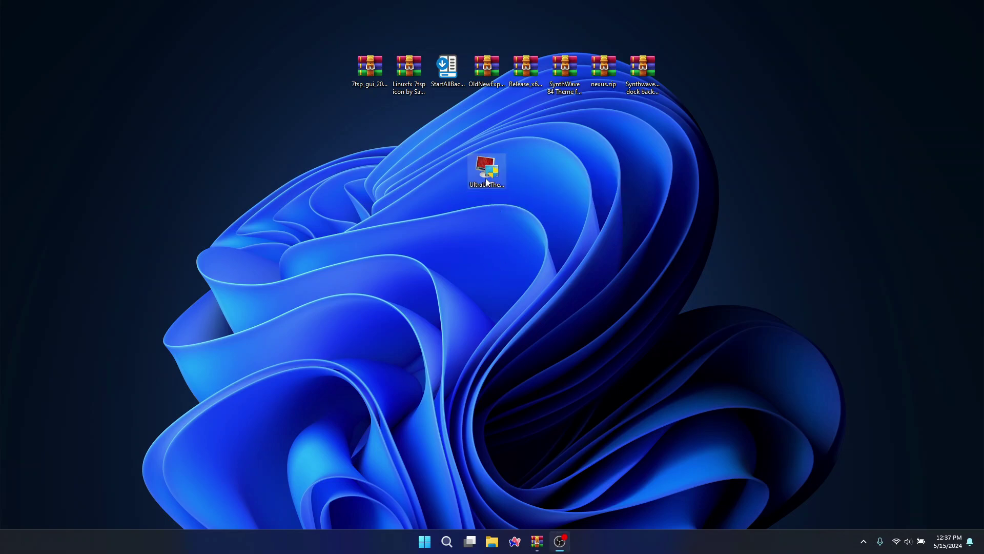
double_click(488, 174)
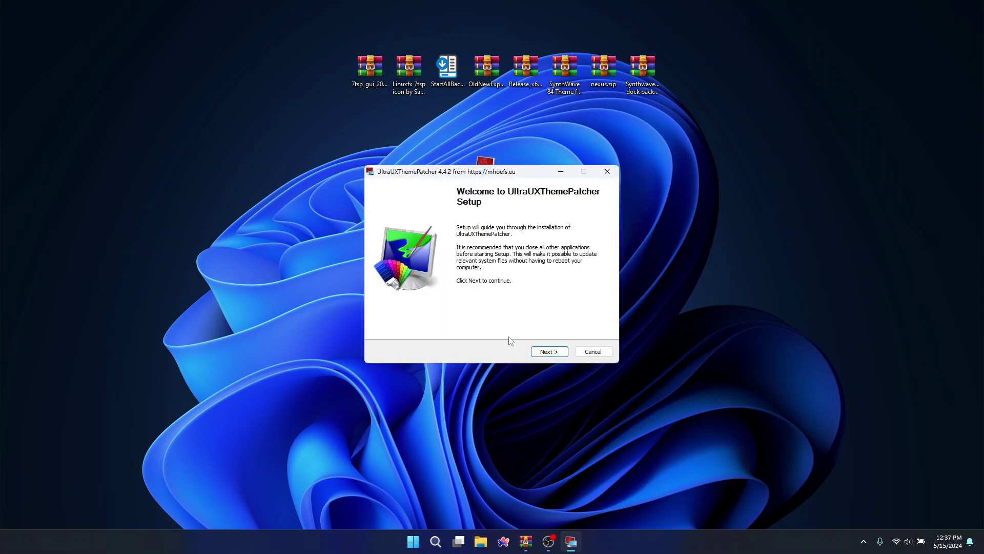
left_click(549, 355)
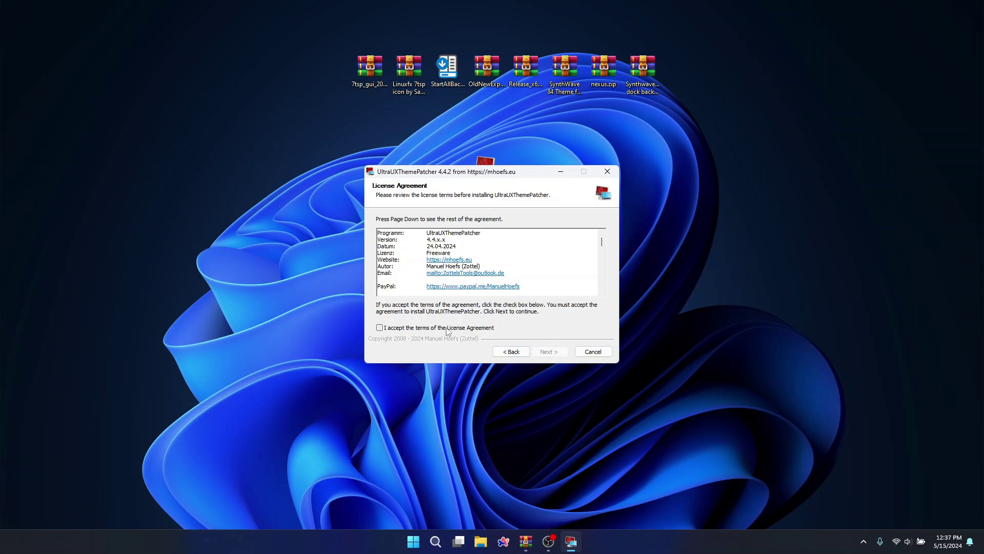
left_click(447, 331)
left_click(558, 353)
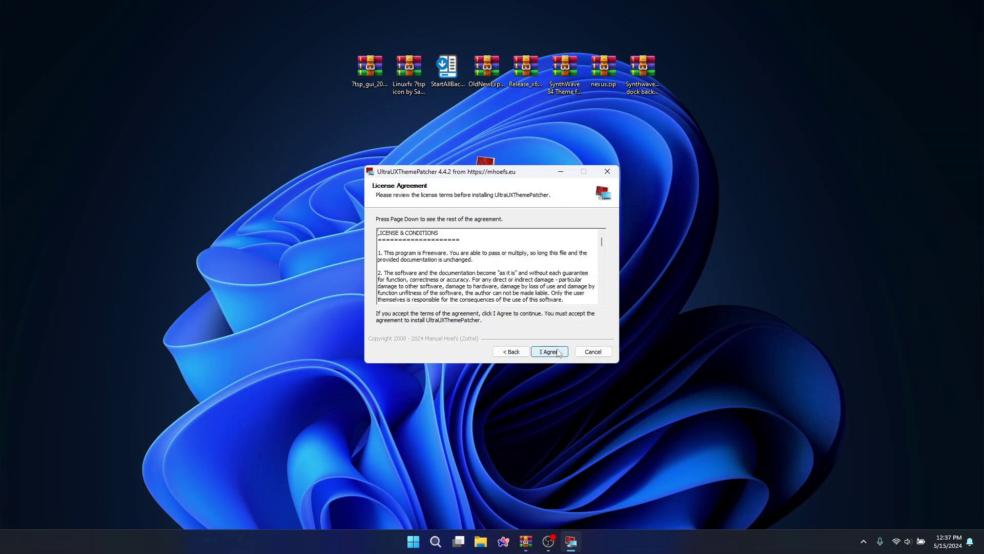
left_click(549, 351)
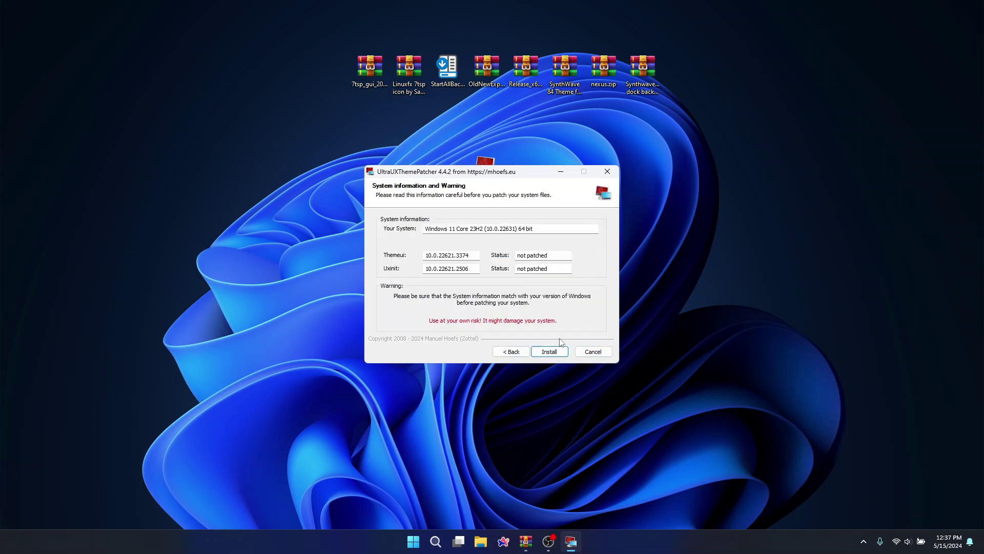
left_click(558, 356)
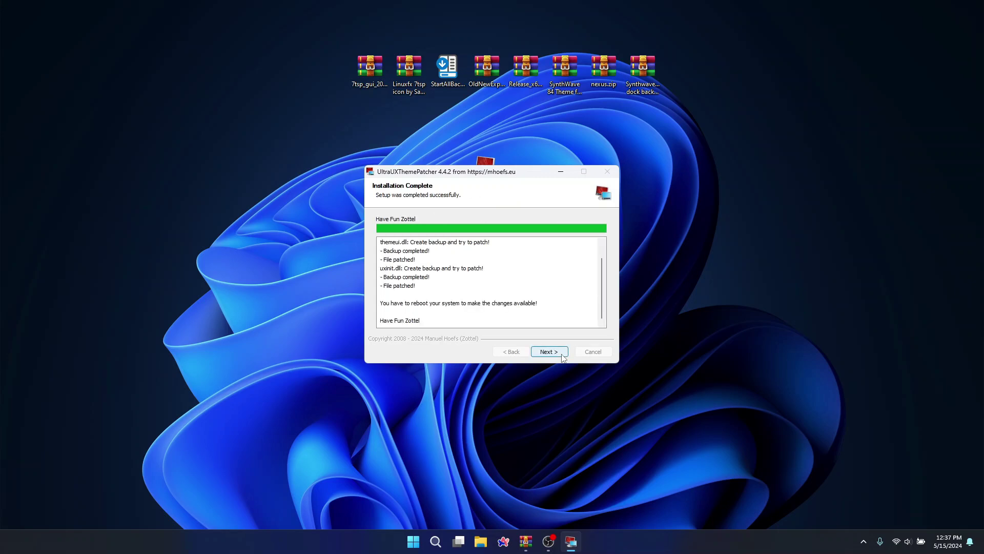
left_click(548, 352)
left_click(548, 352)
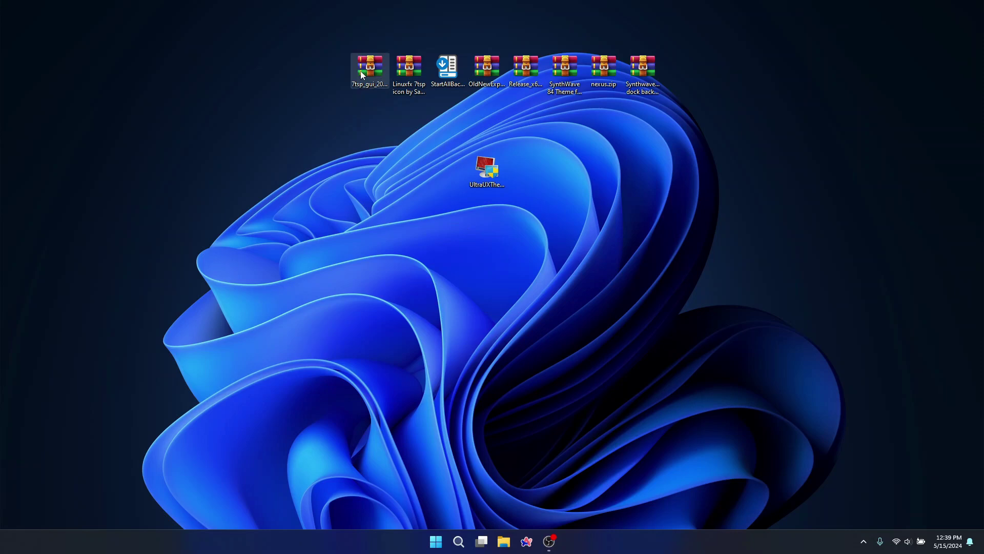
Step: Move the 7tsp_gui zip down onto the desktop
left_click_drag(361, 71, 385, 171)
right_click(368, 171)
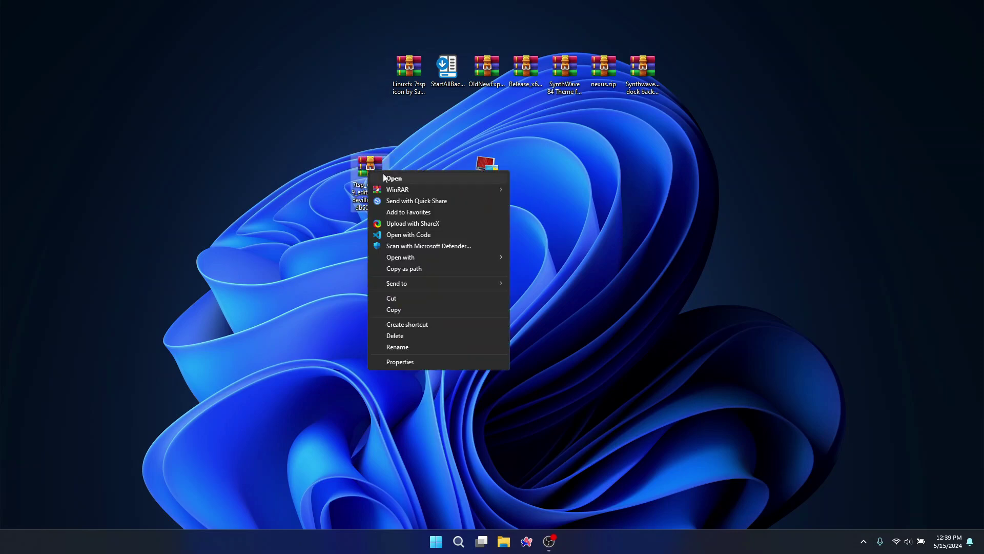
left_click(585, 214)
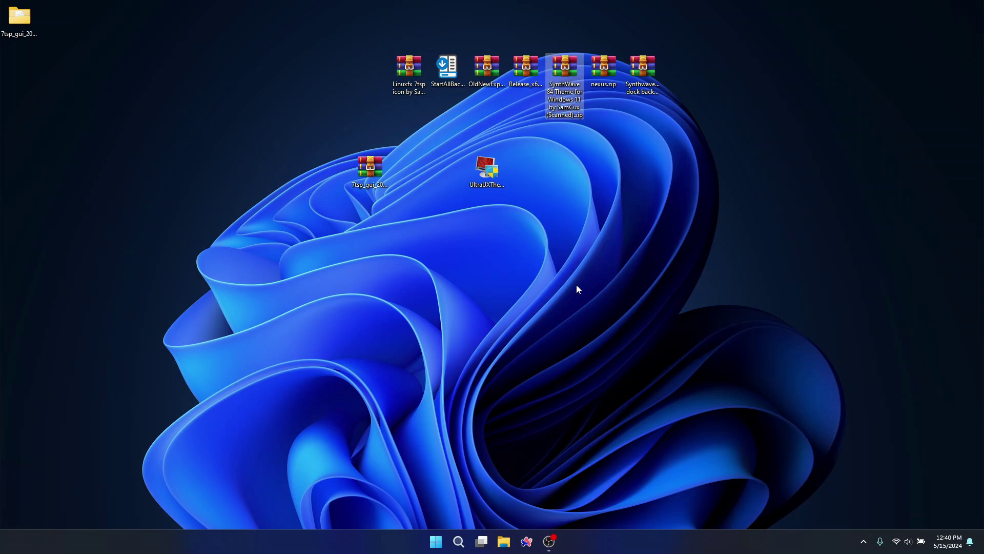
Step: Extract the SynthWave 84 zip with WinRAR to its own folder and center it
left_click_drag(565, 70, 460, 218)
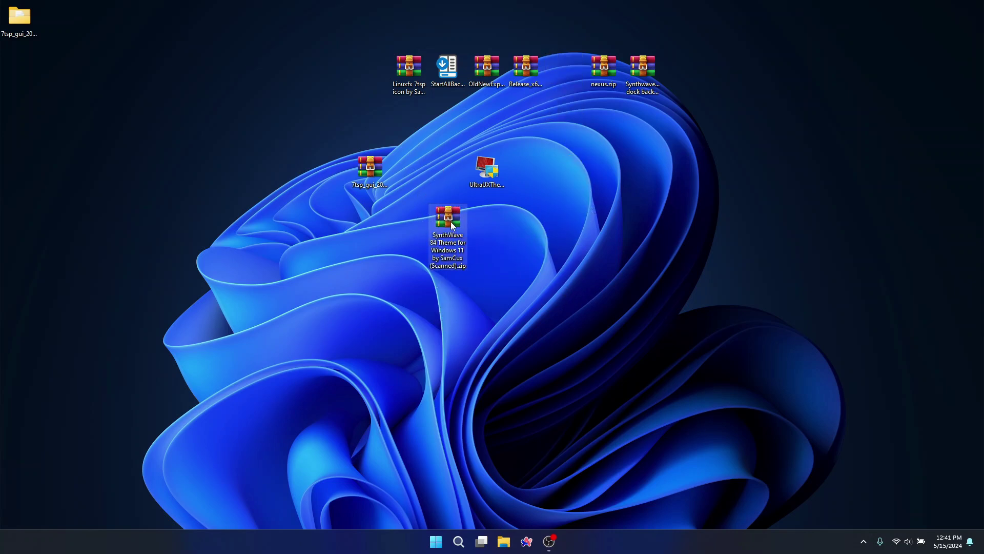
right_click(450, 221)
mouse_move(517, 241)
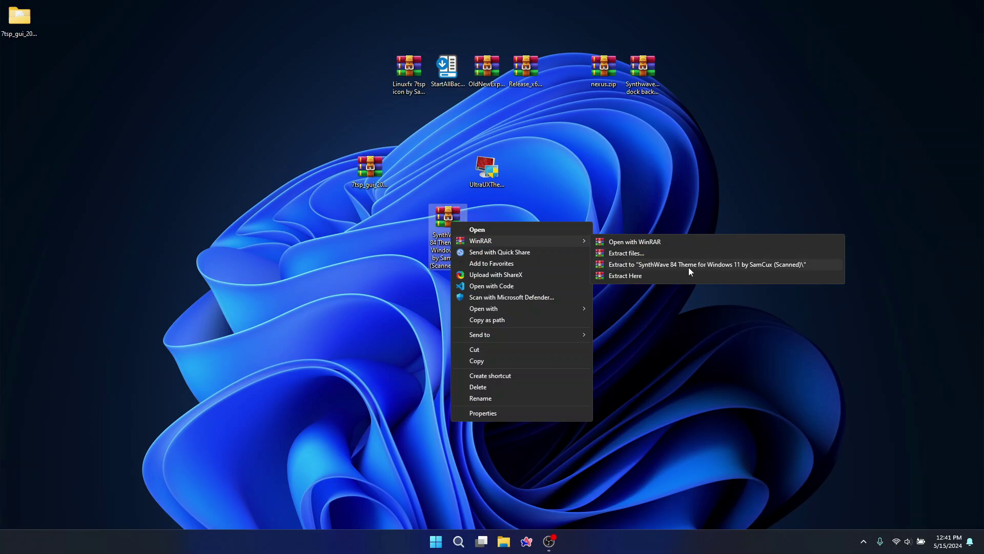
left_click(688, 265)
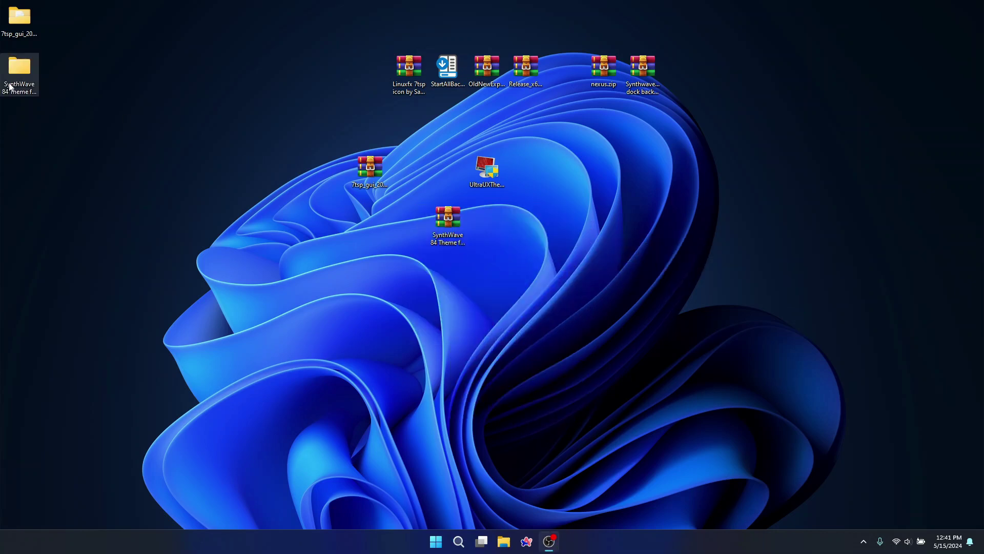
left_click_drag(10, 87, 557, 287)
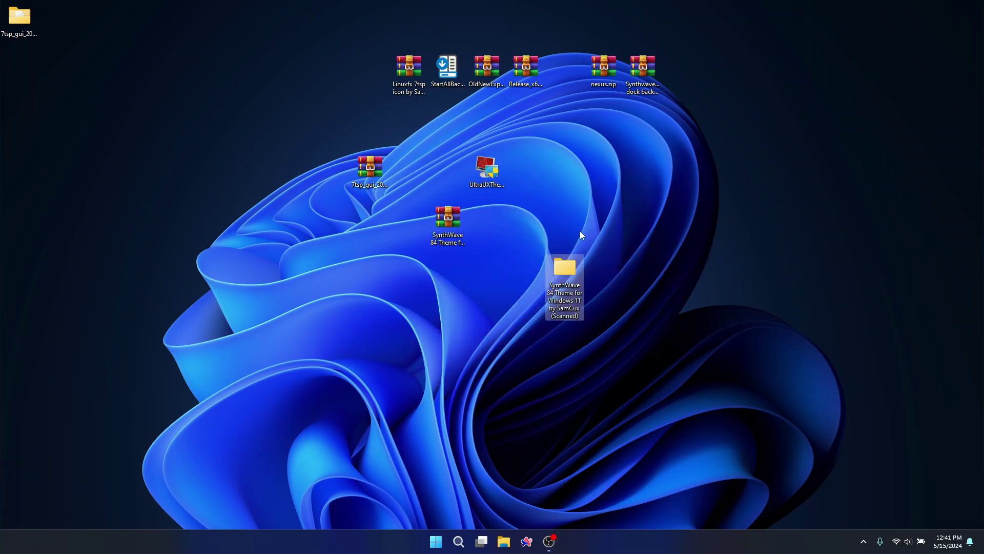
left_click(566, 286)
Step: Open the SynthWave folder down to SynthWave '84 Theme for Windows 11 > 7TSP Icon theme
left_click(567, 275)
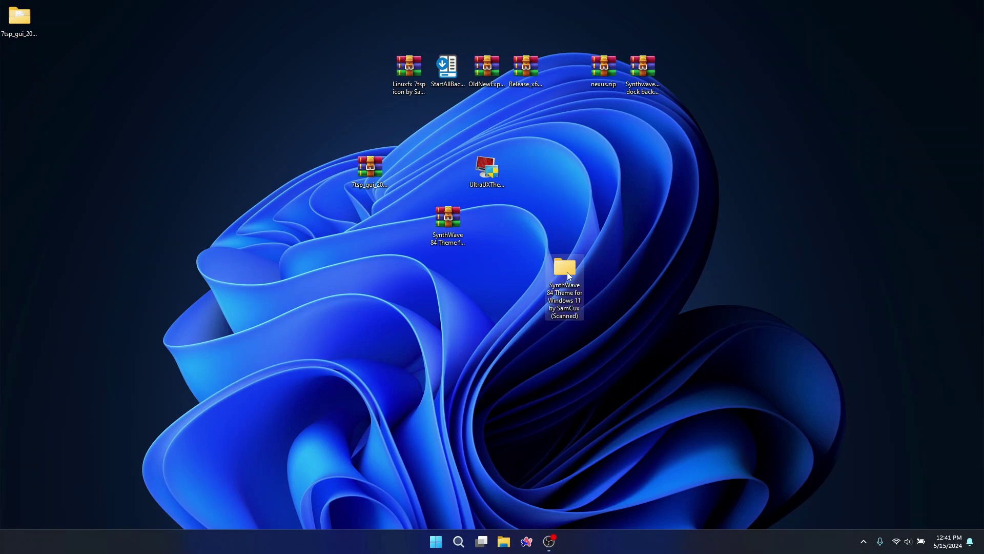
double_click(567, 273)
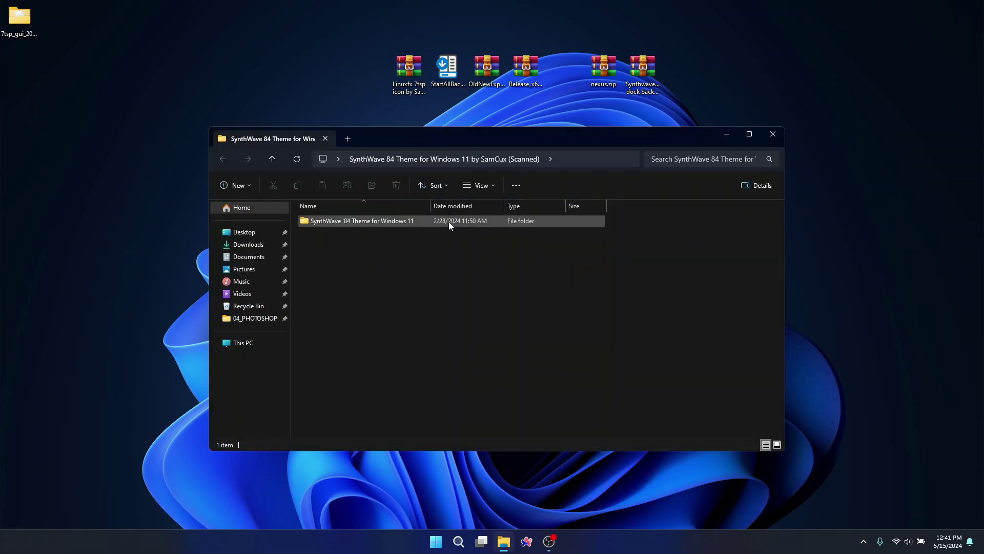
double_click(343, 222)
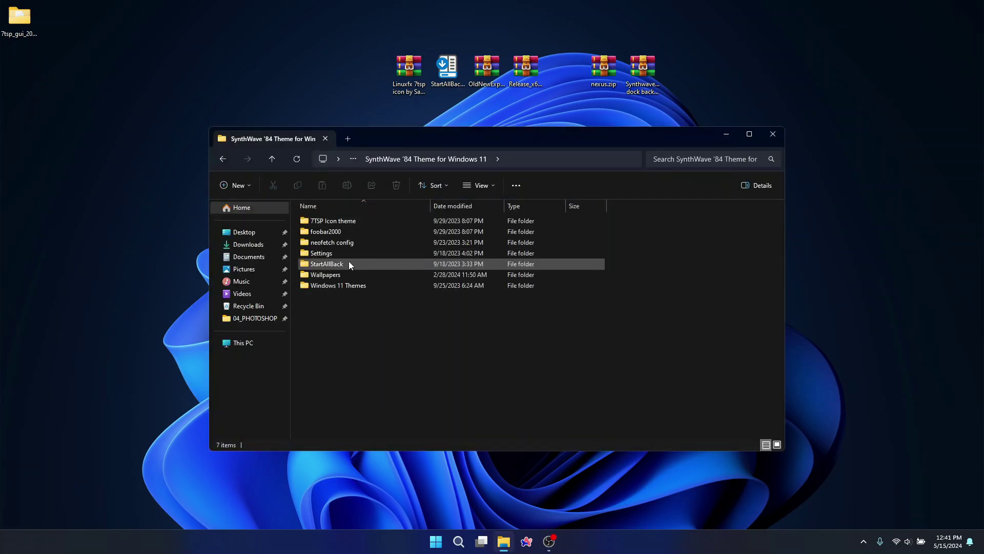
double_click(337, 221)
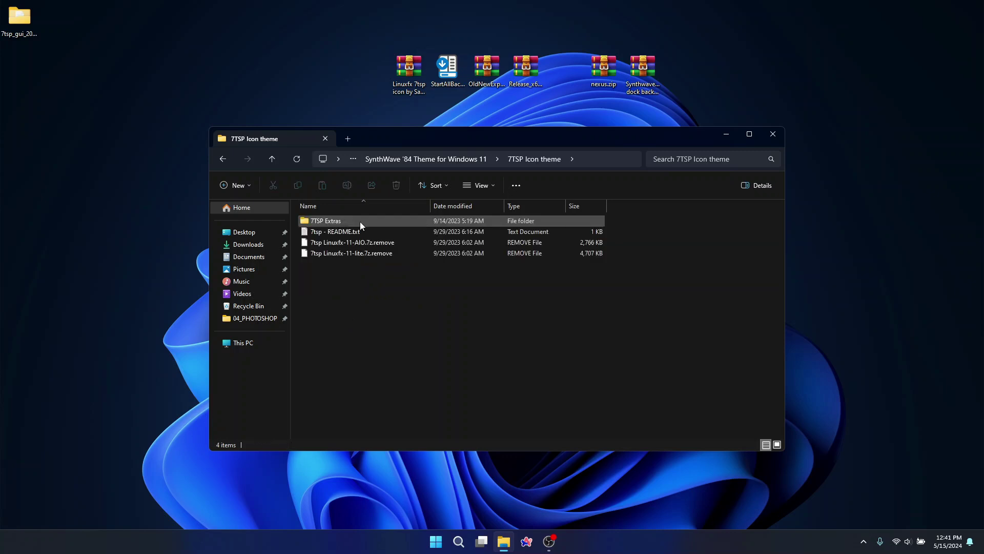
Step: Rename 7tsp Linuxfx-11-AIO.7z.remove to 7tsp Linuxfx-11-AIO.7z and close the window
left_click(338, 245)
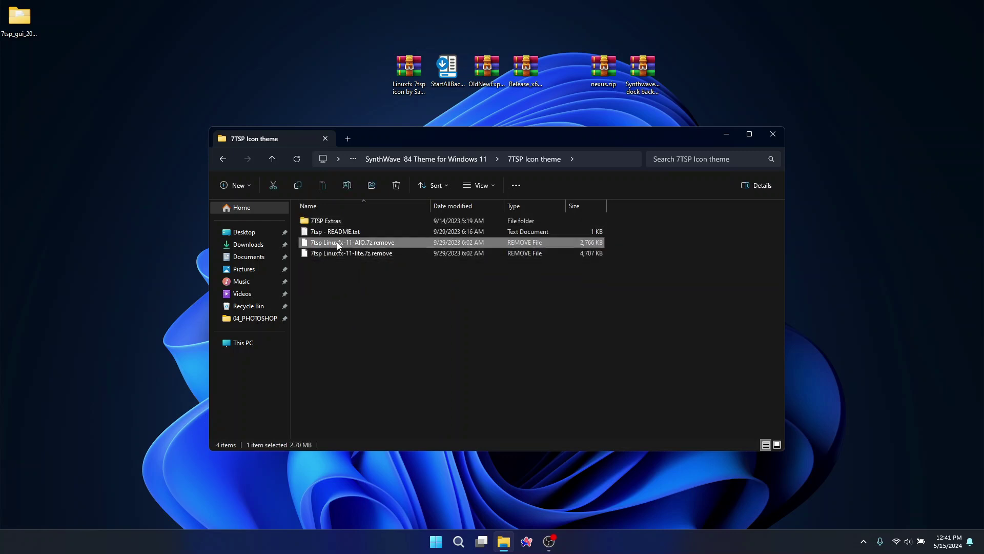
left_click(336, 244)
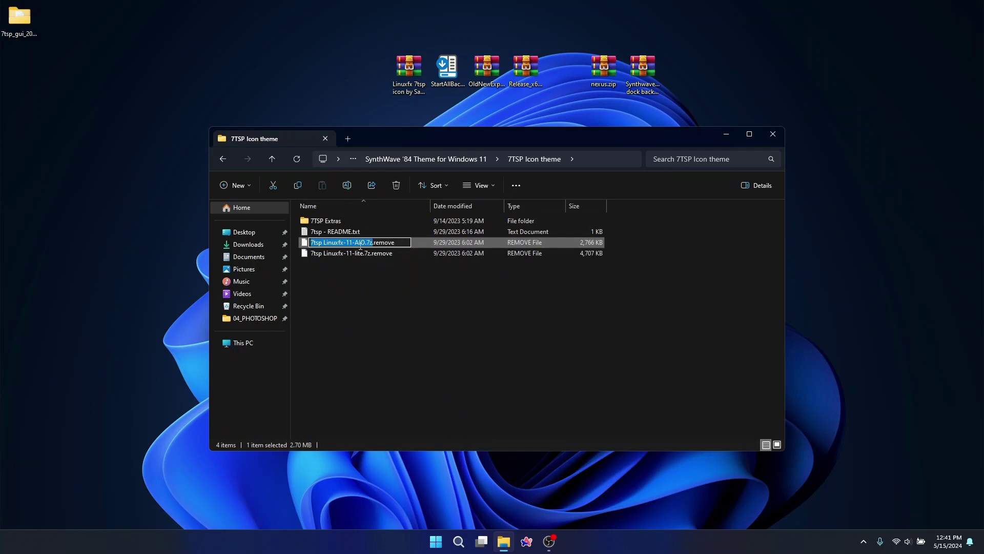
key("End")
key("BackSpace")
key("BackSpace")
key("BackSpace")
key("BackSpace")
key("BackSpace")
key("BackSpace")
key("BackSpace")
key("Return")
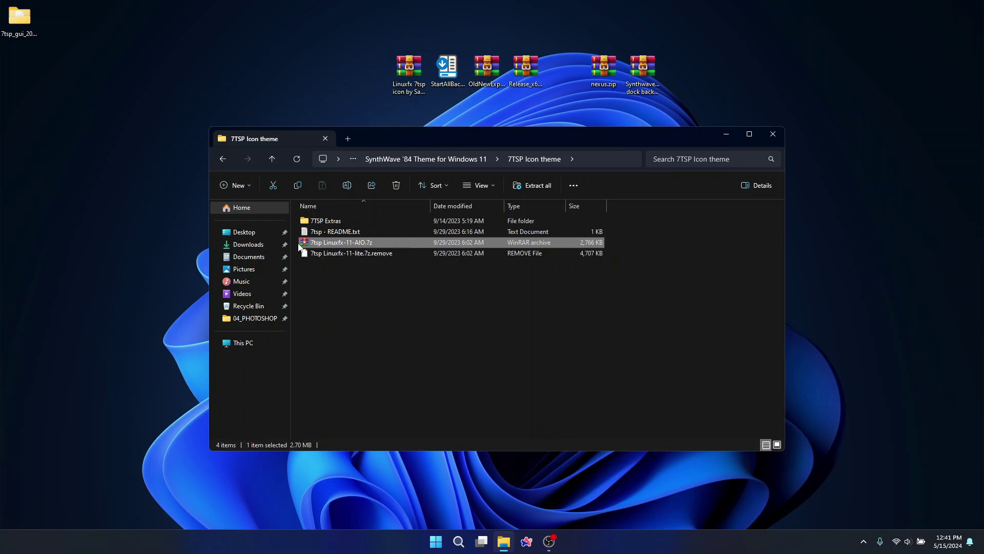
left_click(773, 134)
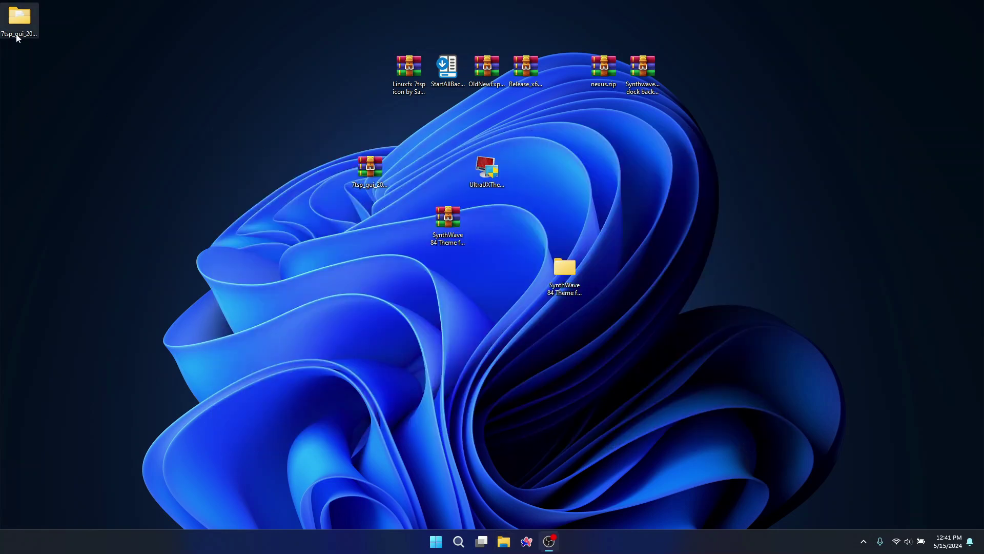
Step: In the 7tsp_gui folder, change 7tsp GUI v0.6(2019).ee's extension to .exe, confirming the warning
left_click_drag(20, 18, 522, 275)
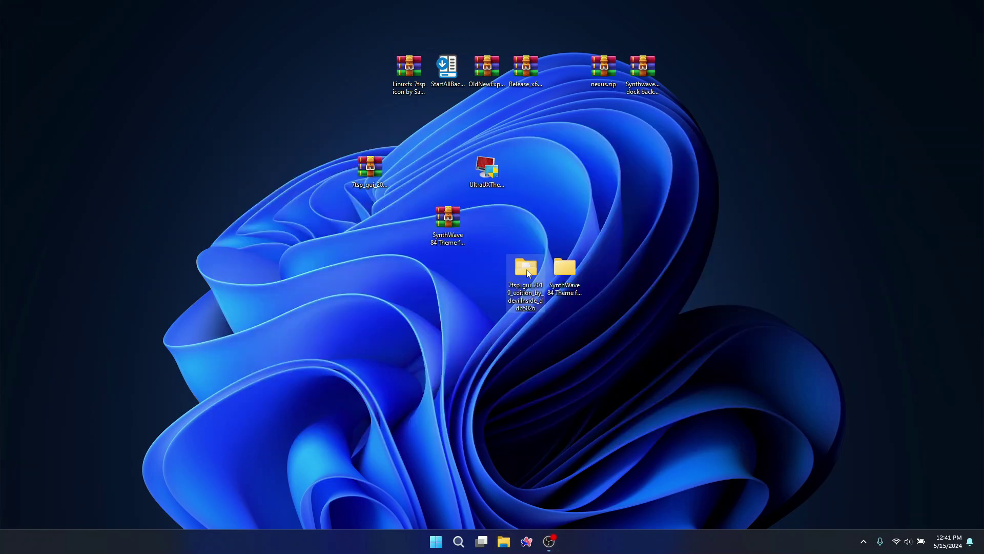
double_click(526, 272)
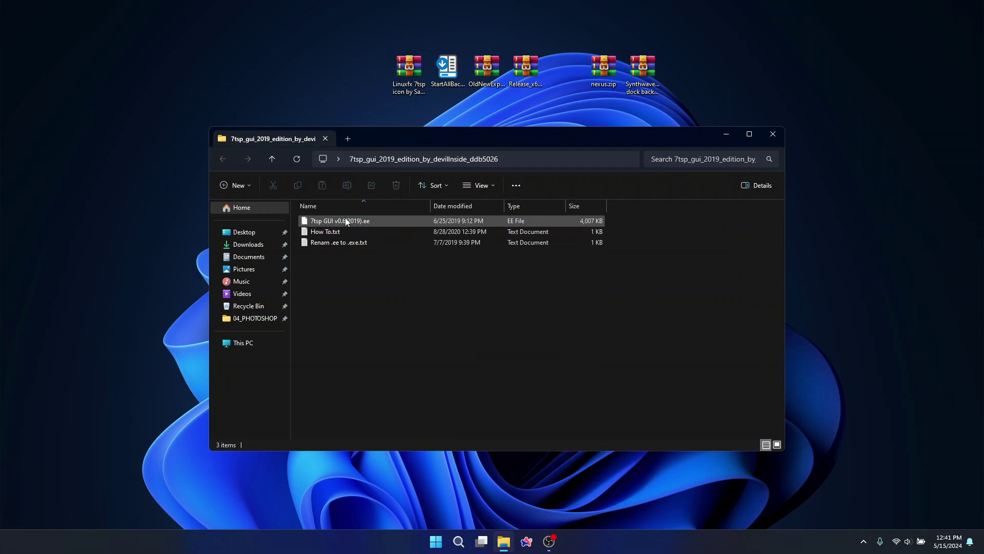
left_click(346, 219)
left_click(359, 221)
left_click(365, 221)
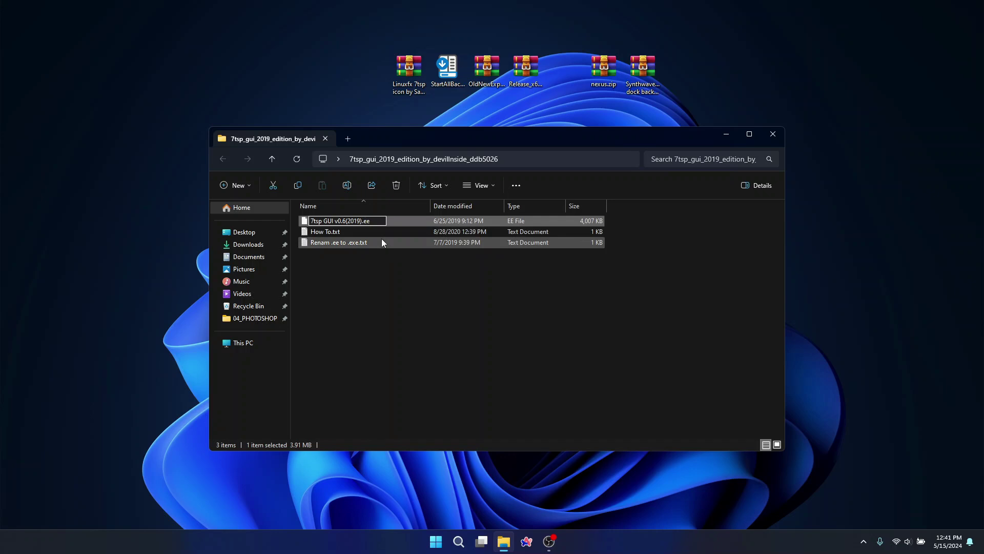
type("x")
key("Return")
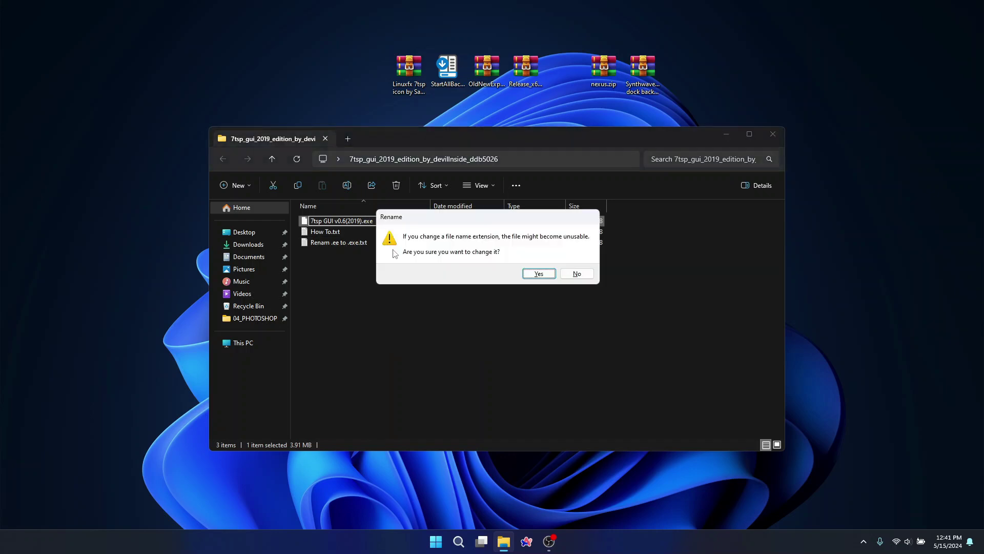
left_click(538, 273)
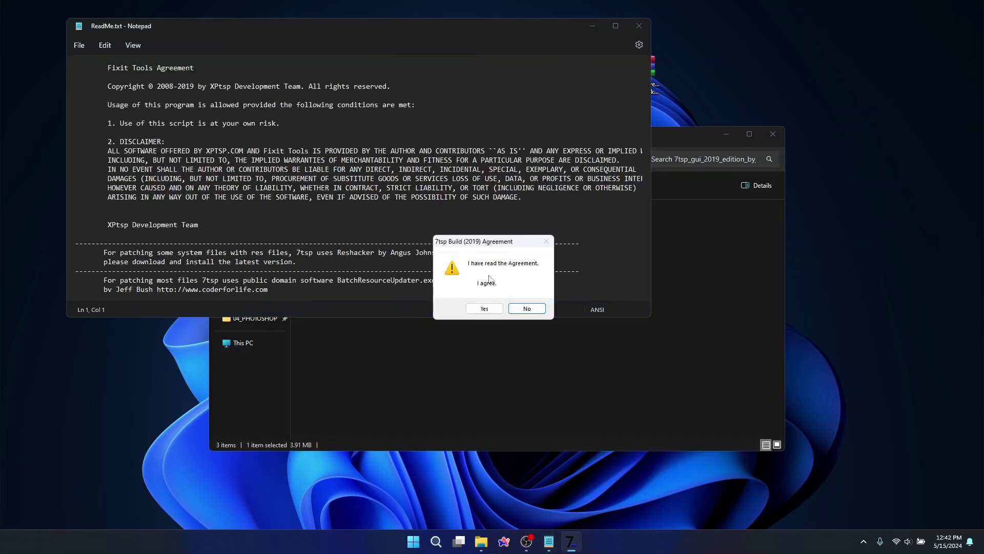
Step: Accept the 7tsp agreement, close the ReadMe, and load 7tsp Linuxfx-11-AIO.7z as a custom pack
left_click(483, 308)
left_click(640, 26)
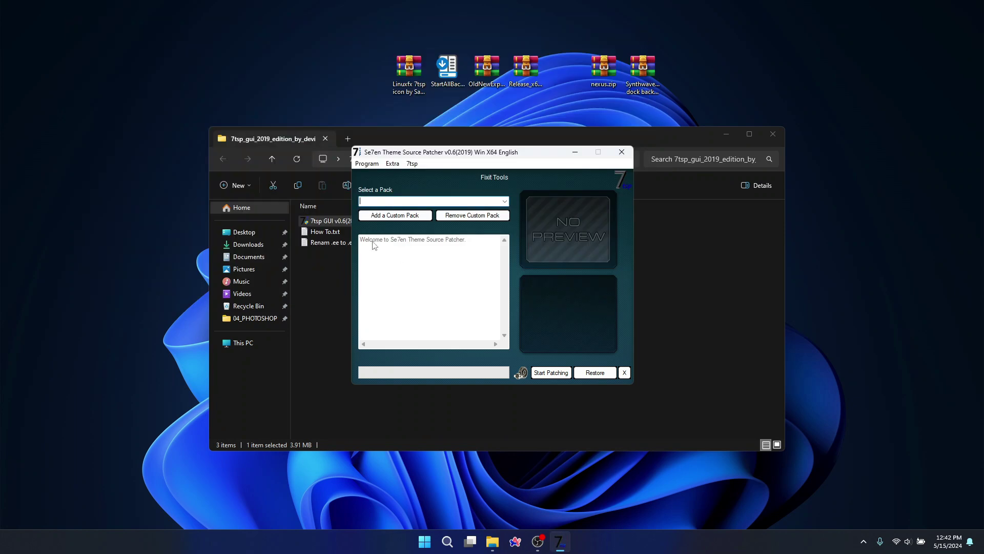
left_click(411, 216)
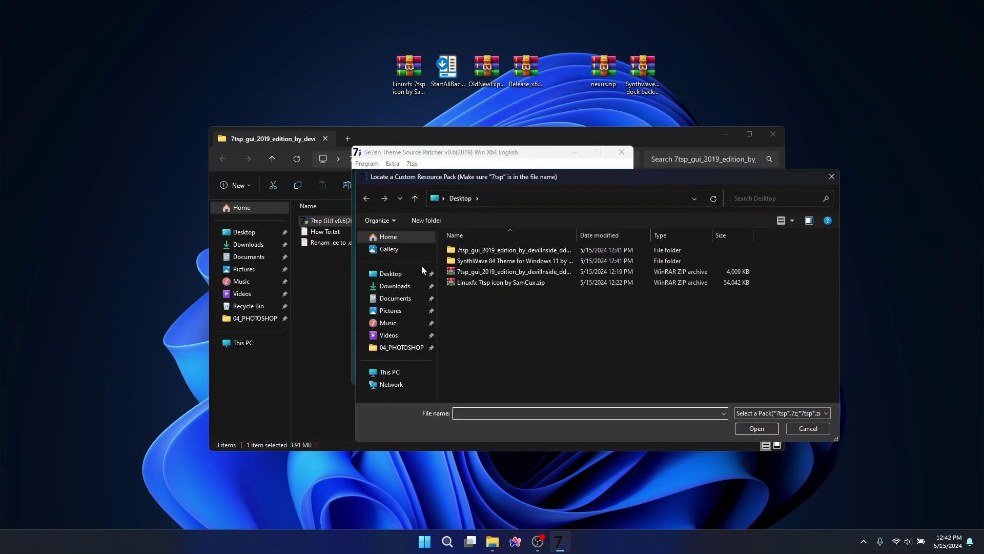
left_click(405, 274)
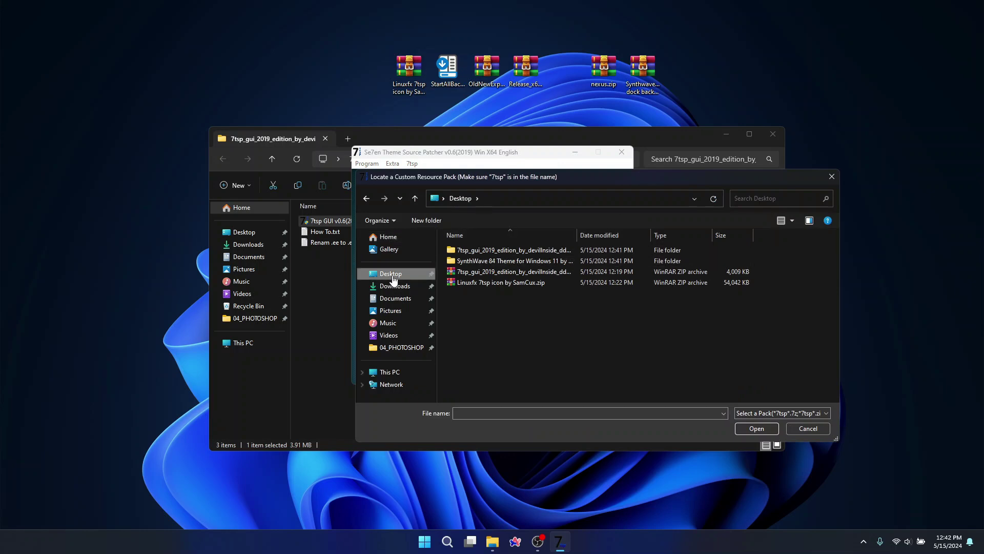
double_click(490, 261)
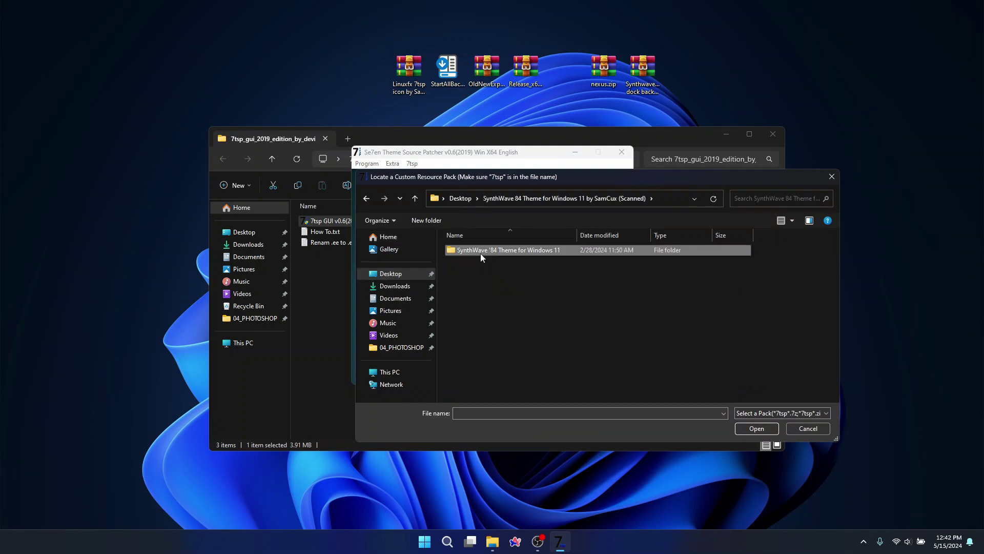
double_click(481, 251)
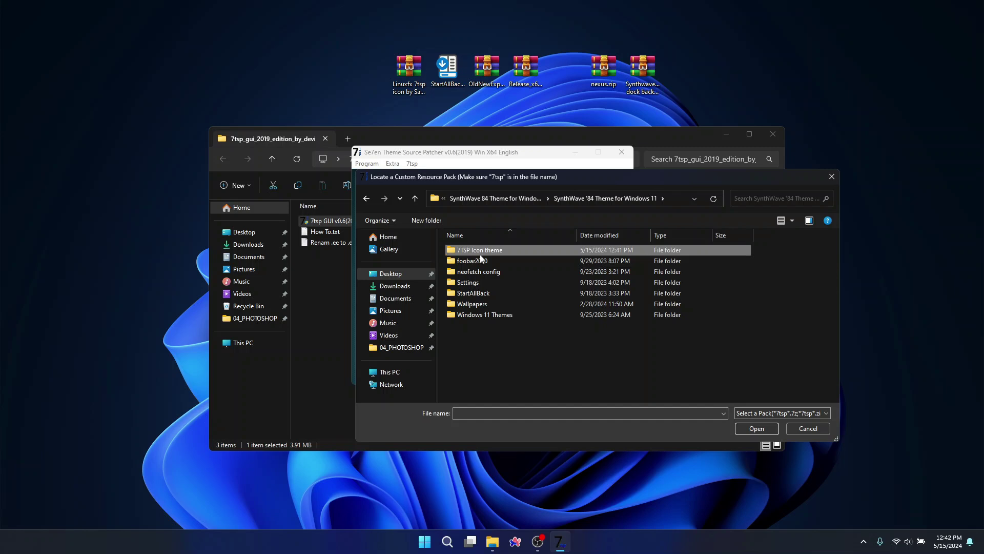
double_click(527, 251)
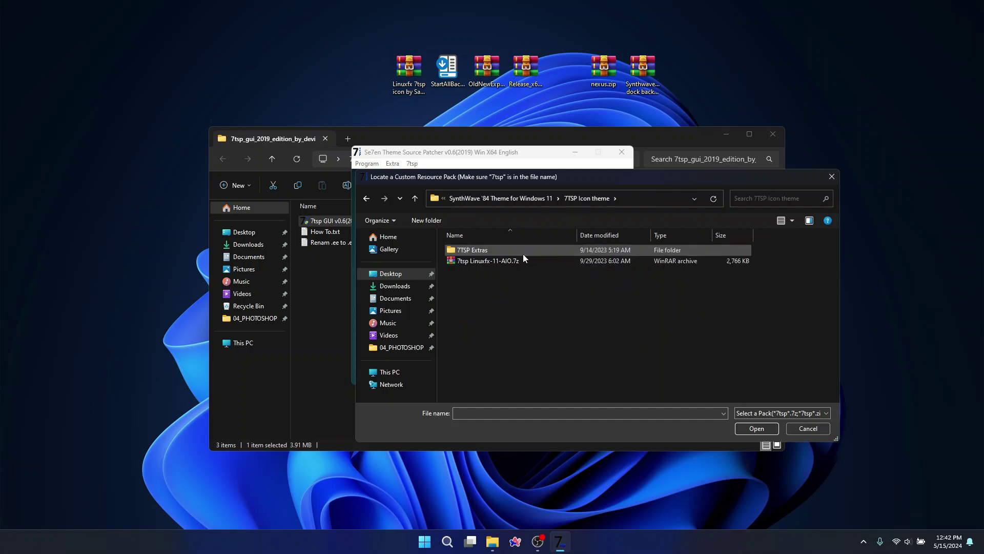
left_click(514, 263)
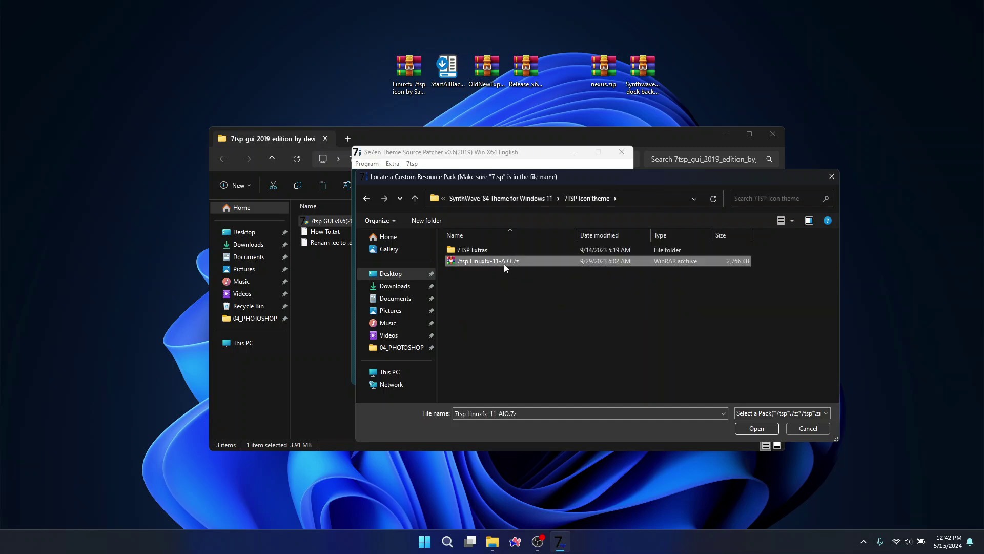
left_click(765, 427)
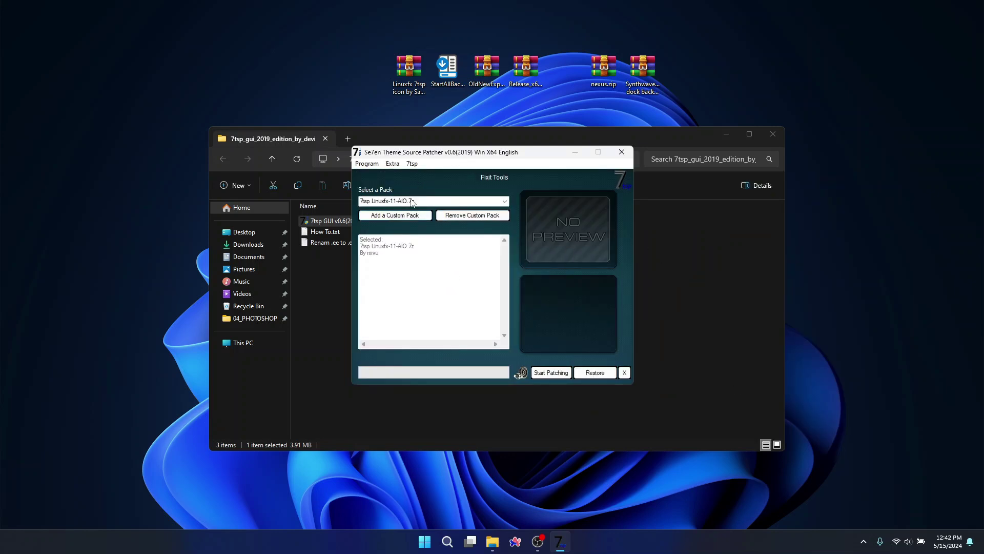
Step: Patch the system with the pack, dismiss the bru.exe error, and skip .NET Framework 3.5
left_click(554, 376)
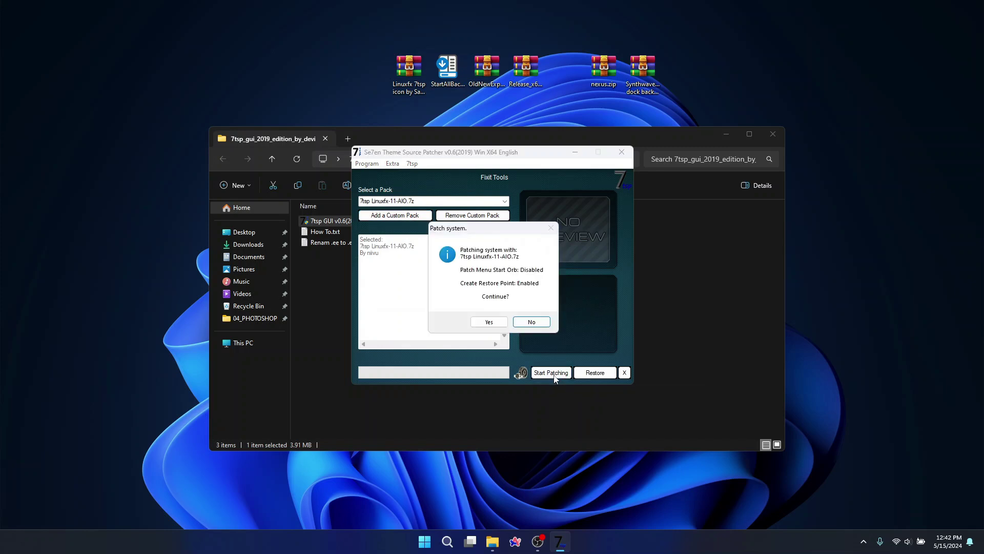
left_click(491, 322)
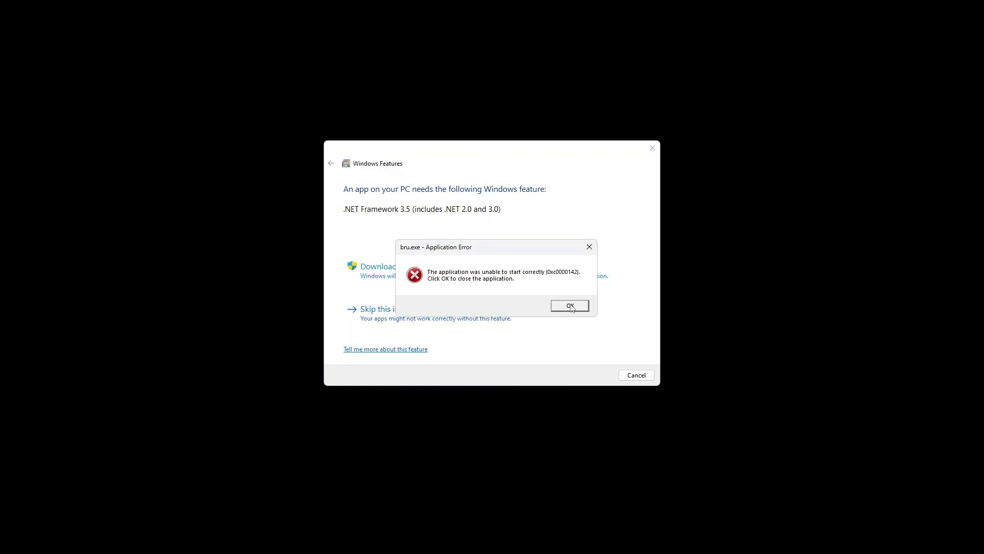
left_click(572, 307)
left_click(509, 336)
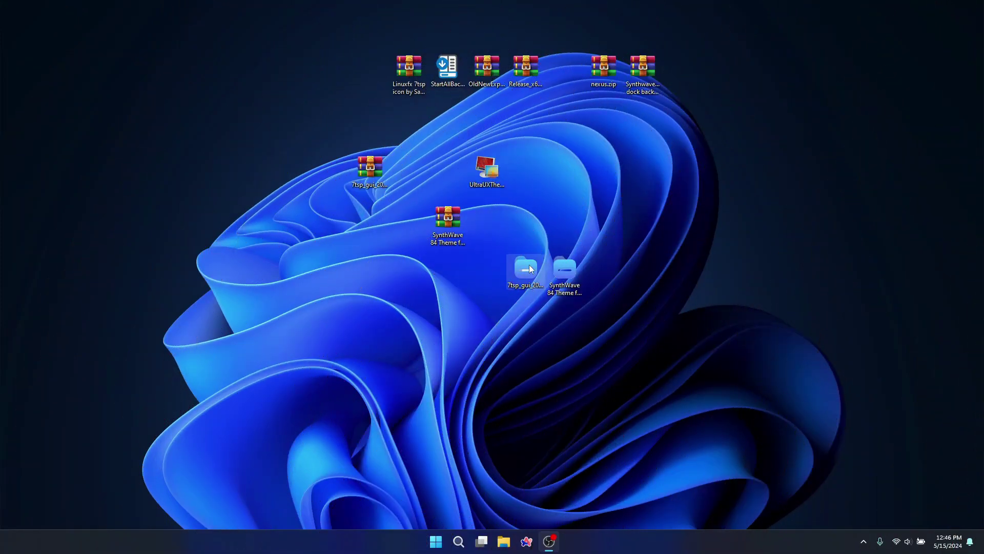
Step: Install StartAllBack for everyone from the desktop installer
double_click(531, 269)
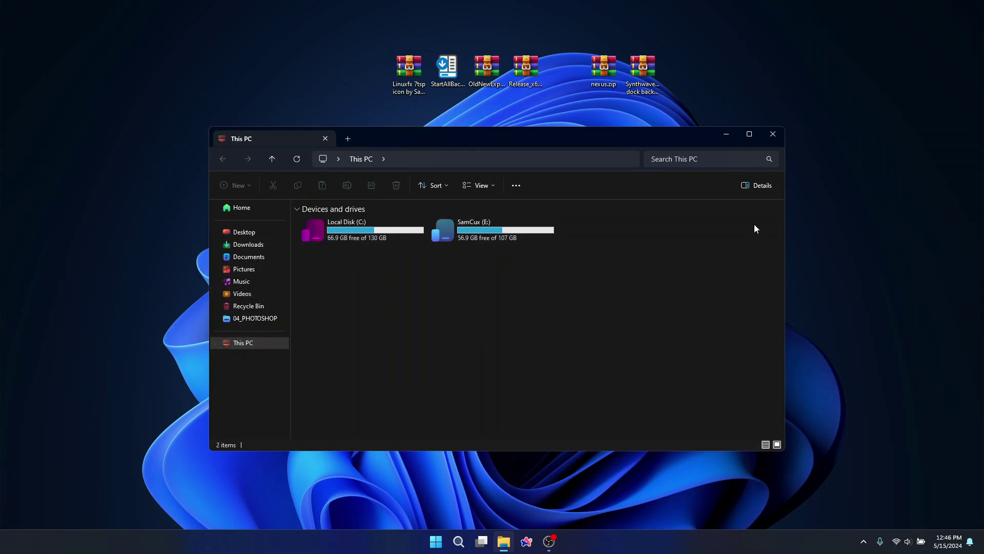
key("alt+F4")
left_click_drag(447, 67, 642, 219)
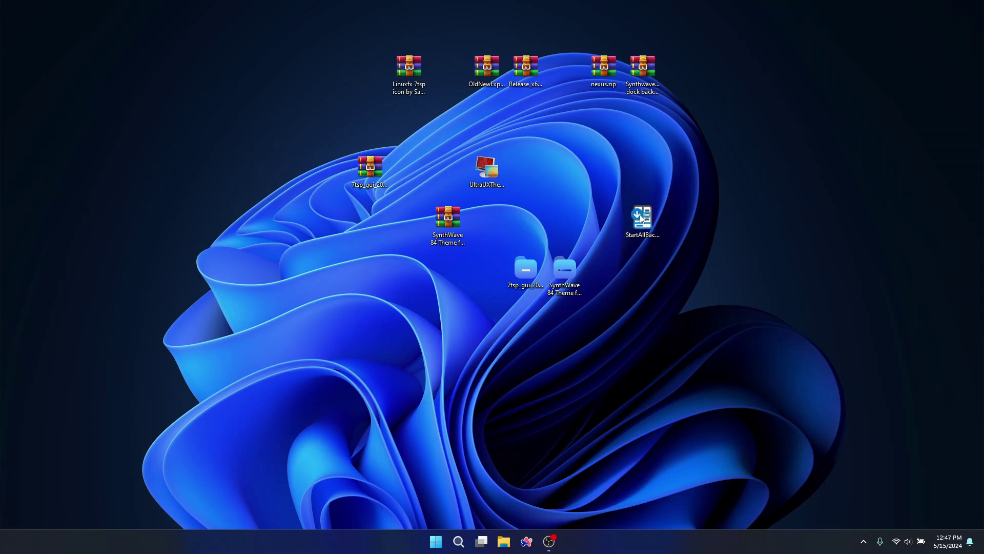
double_click(641, 218)
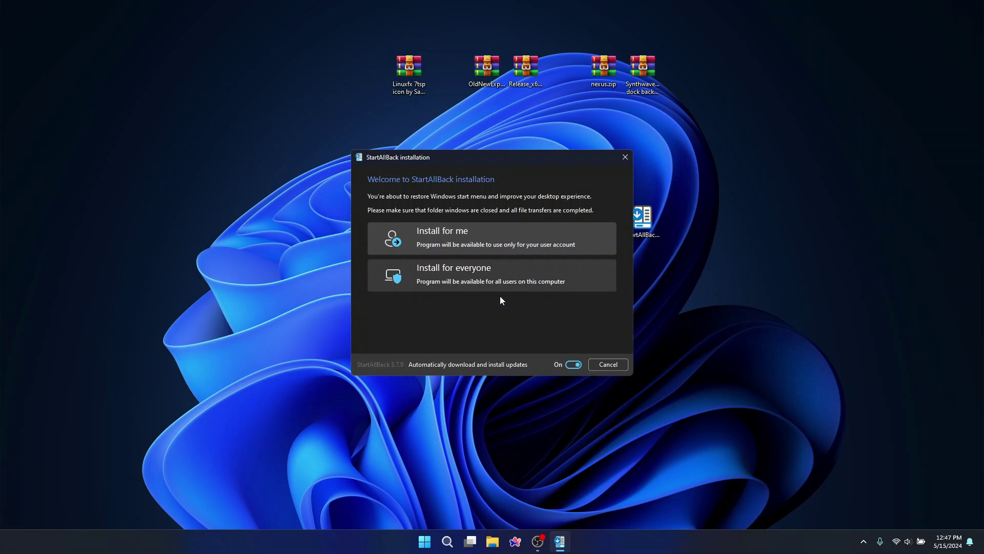
left_click(487, 275)
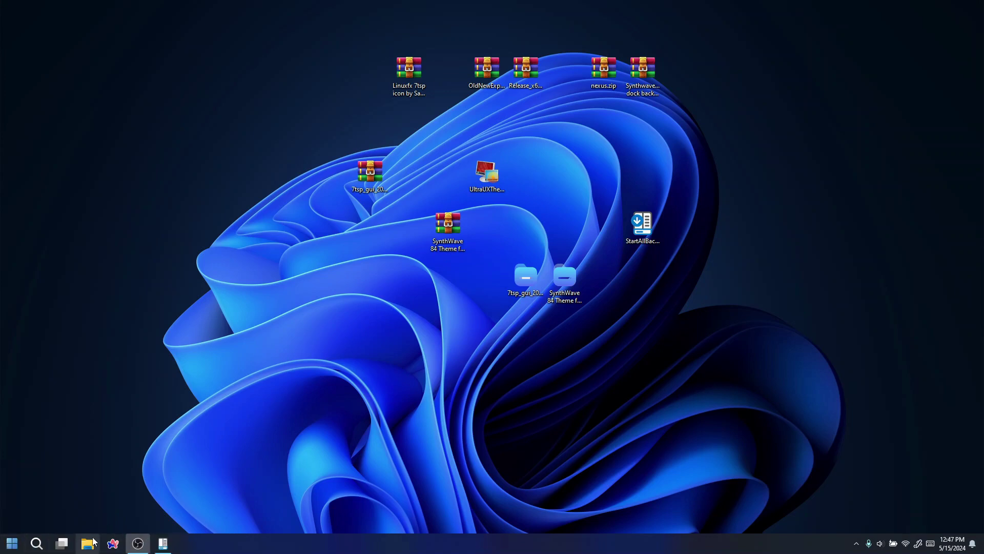
left_click(553, 365)
Step: Open StartAllBack's taskbar settings from the taskbar menu, center them, then minimize
right_click(440, 508)
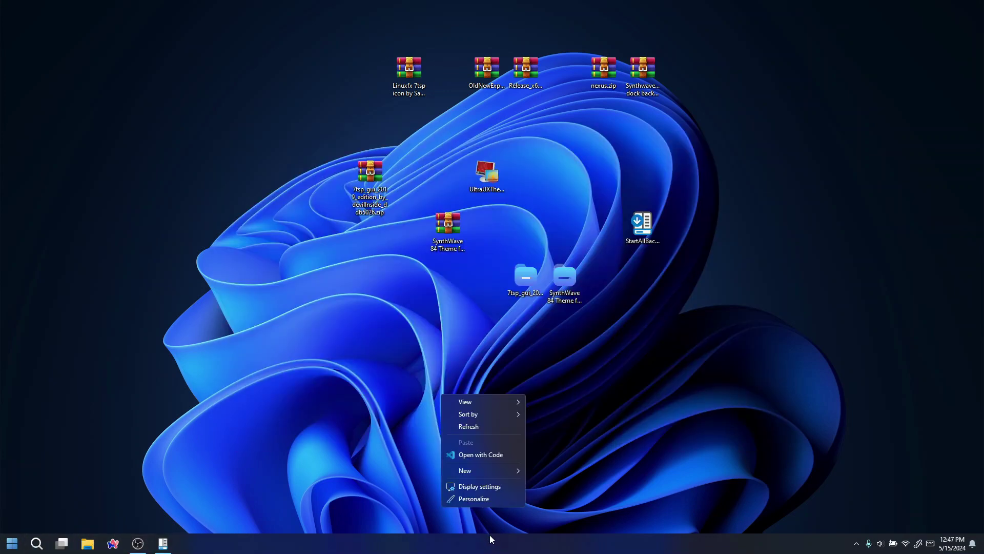
key("Escape")
right_click(495, 547)
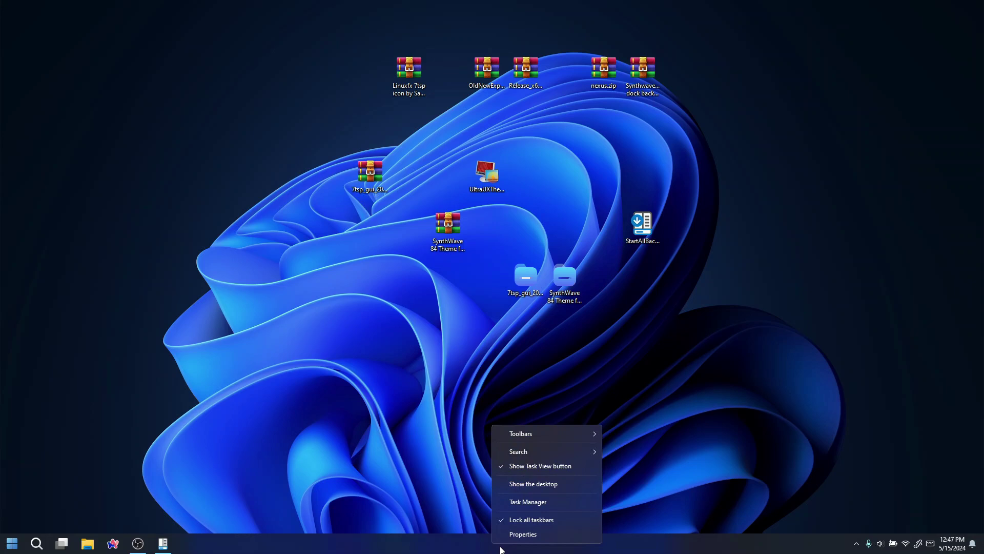
left_click(525, 534)
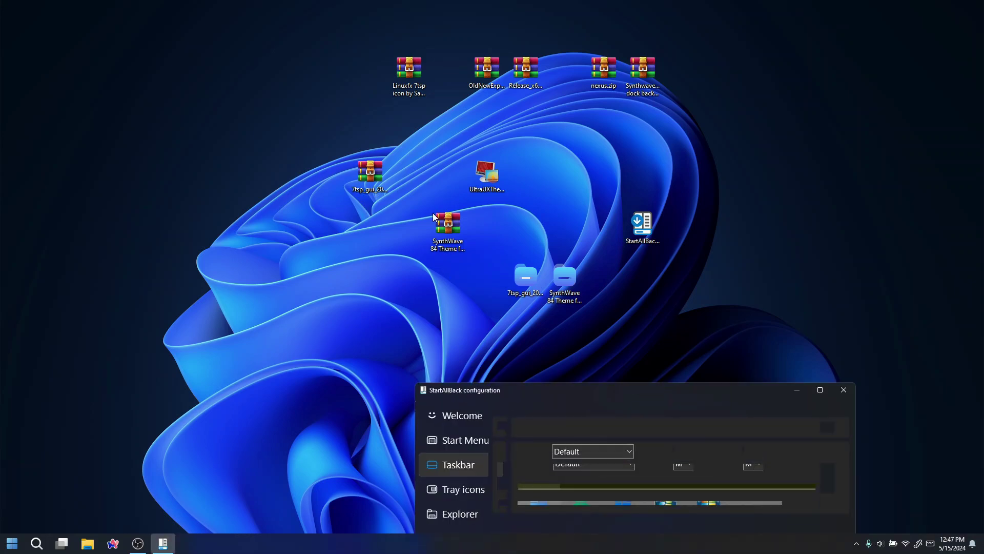
mouse_move(654, 395)
left_mouse_down()
mouse_move(492, 105)
mouse_move(540, 139)
left_mouse_up()
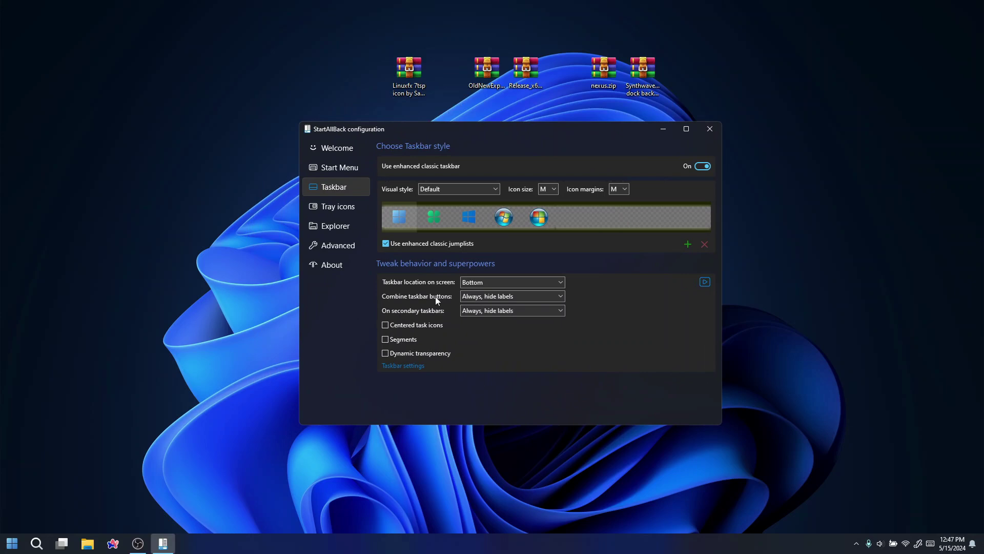
left_click(662, 129)
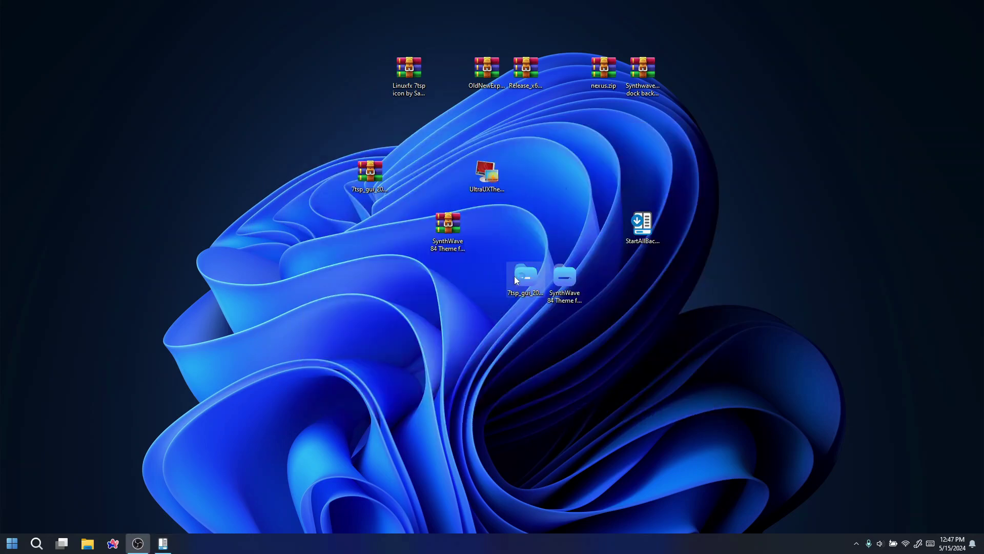
Step: Open the theme's StartAllBack folder and, in a second window, C:\Program Files\StartAllBack
double_click(571, 278)
left_click(414, 201)
double_click(414, 200)
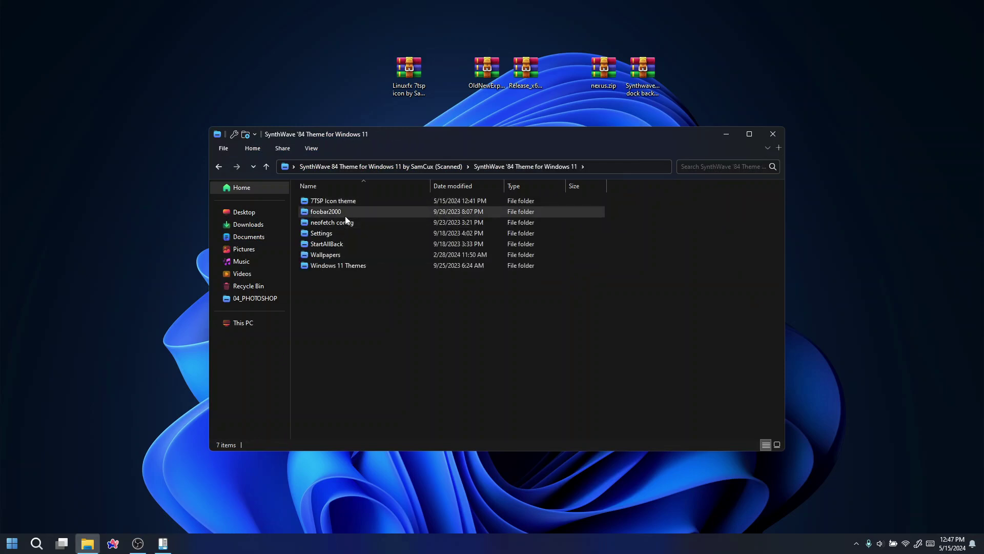
double_click(342, 247)
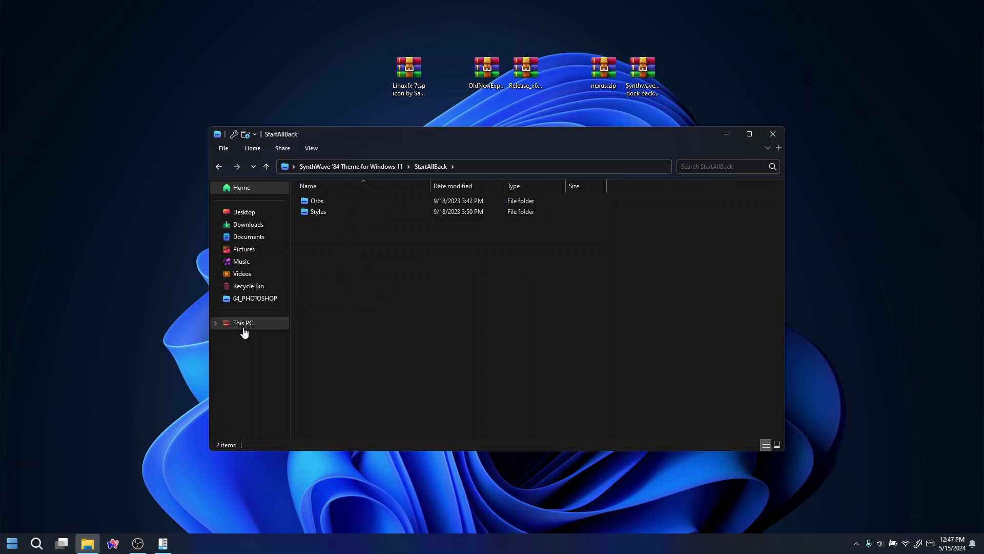
right_click(243, 327)
left_click(303, 376)
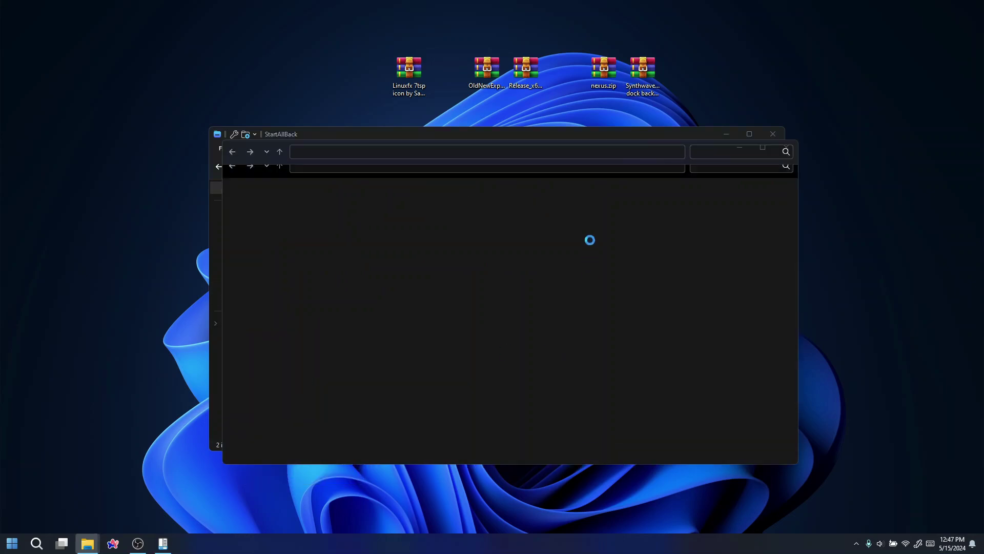
left_click_drag(447, 150, 683, 154)
double_click(743, 242)
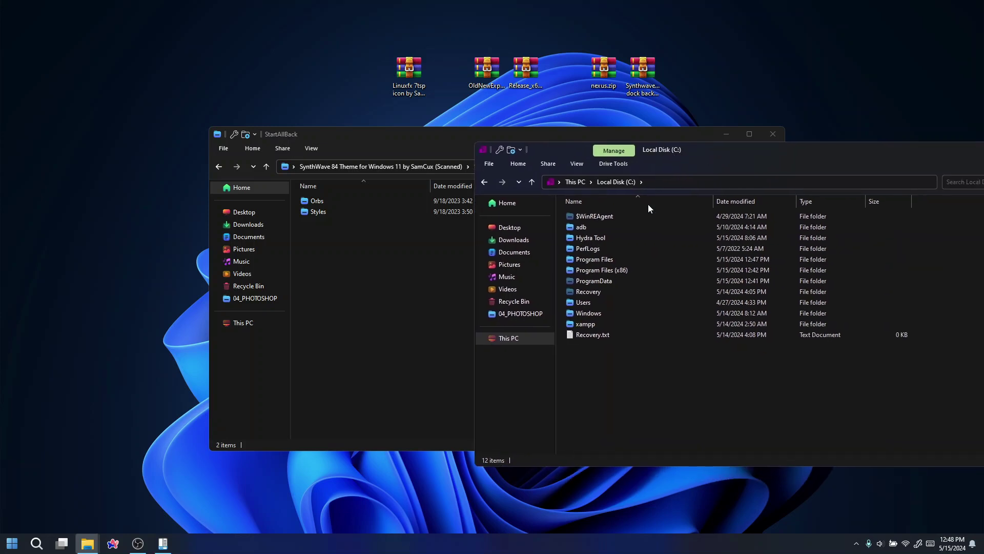
left_click(614, 259)
double_click(614, 258)
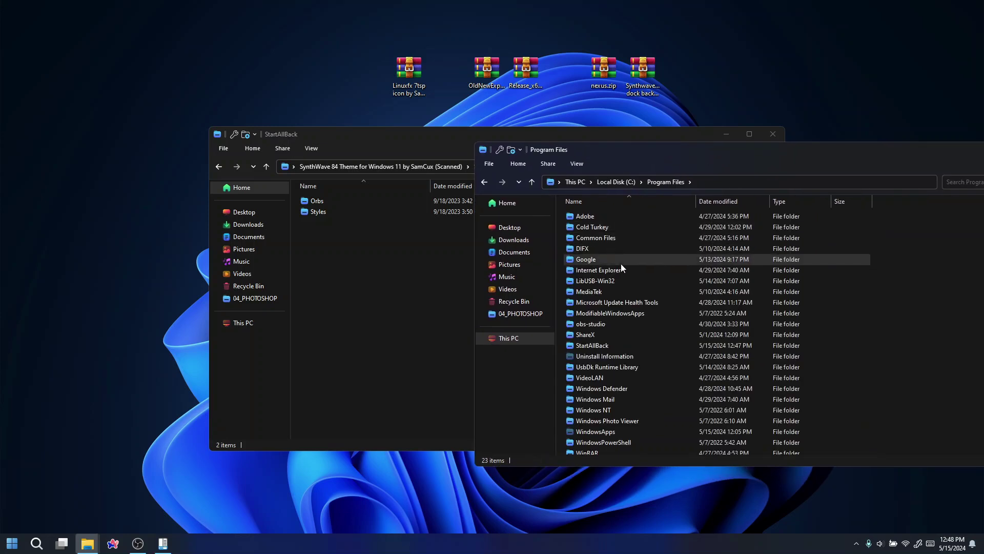
double_click(597, 346)
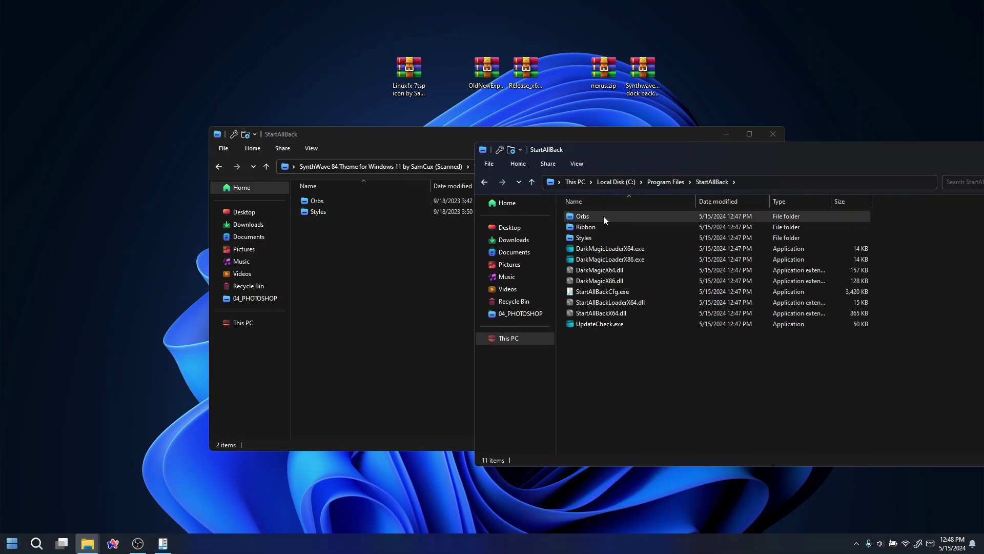
Step: Copy the four SynthWave '84 orb files into StartAllBack's Orbs folder with admin permission
left_click(352, 205)
double_click(352, 204)
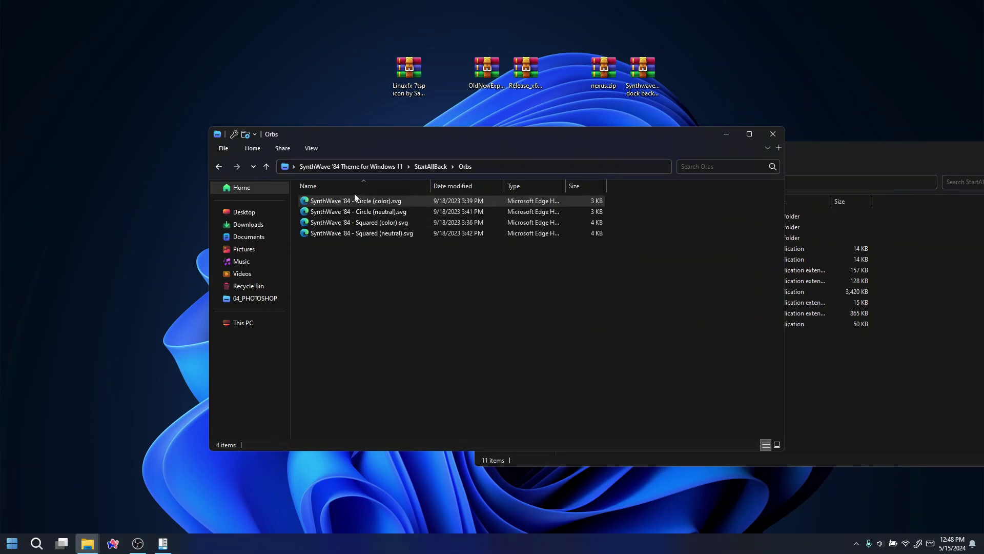
left_click_drag(351, 246, 364, 197)
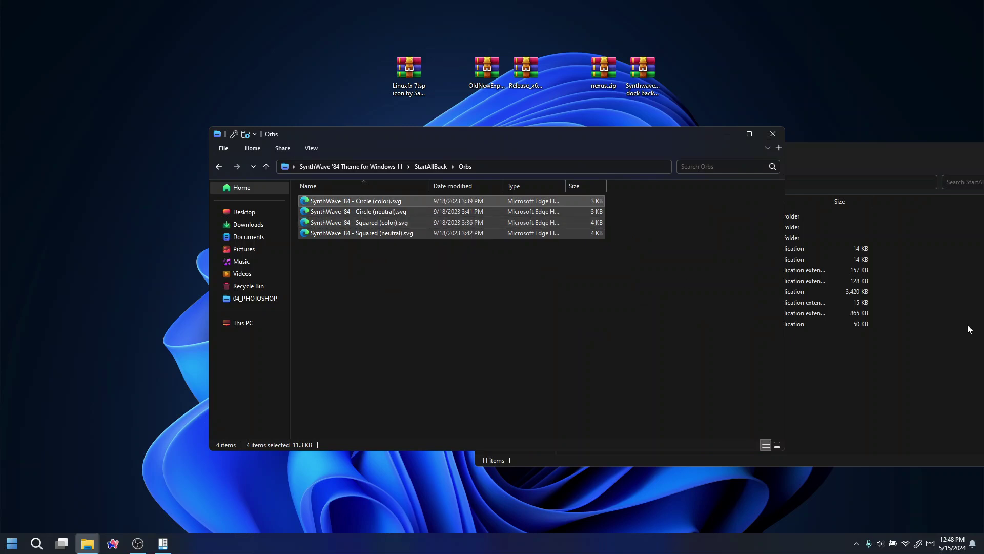
left_click(867, 328)
double_click(593, 215)
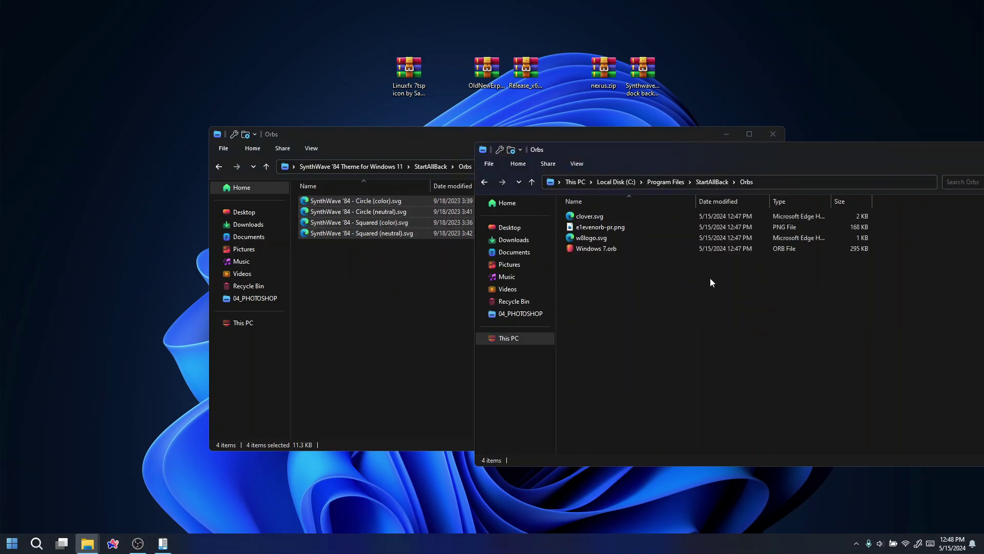
key("ctrl+v")
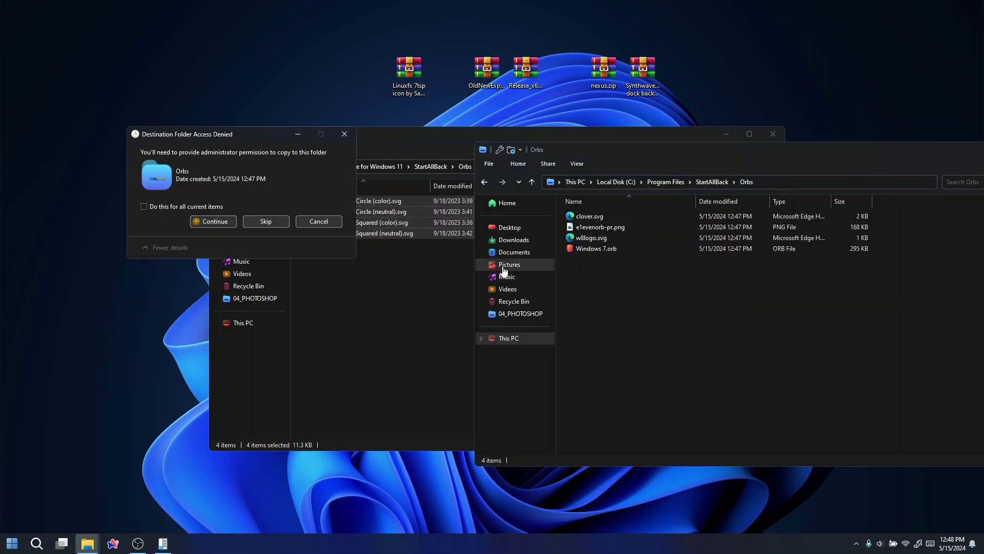
left_click(192, 209)
left_click(213, 221)
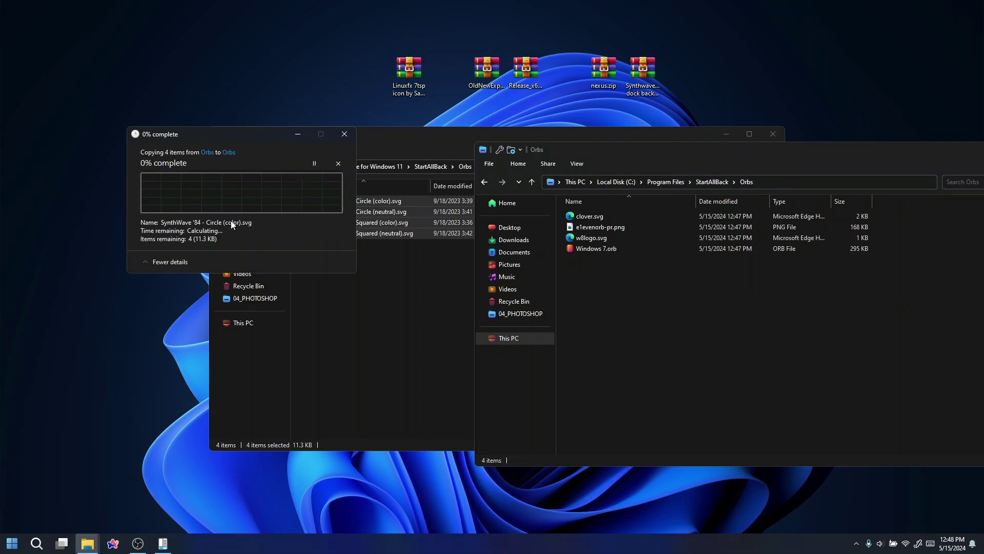
Step: Copy SynthWave '84 SAB.msstyles into StartAllBack's Styles folder, then close both windows
left_click(435, 293)
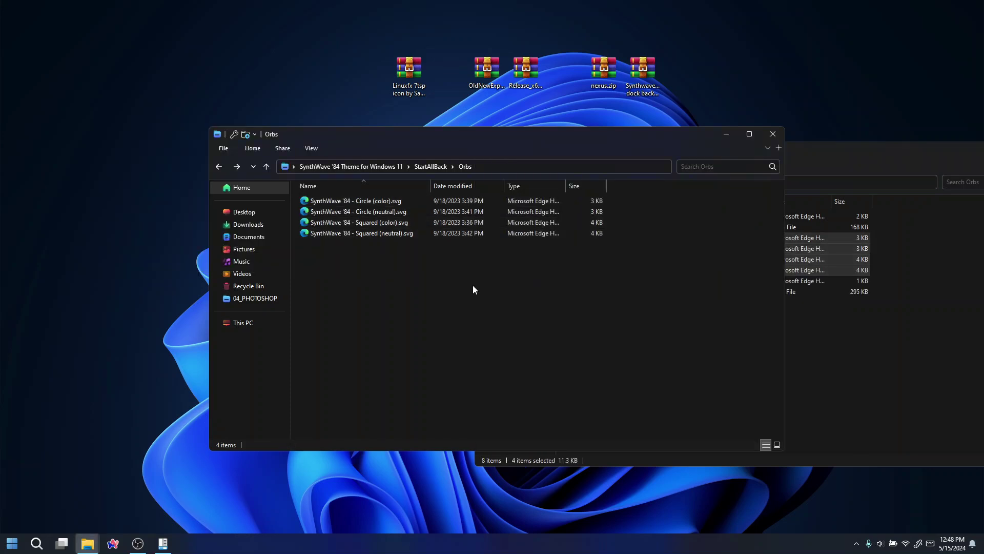
key("BackSpace")
double_click(334, 211)
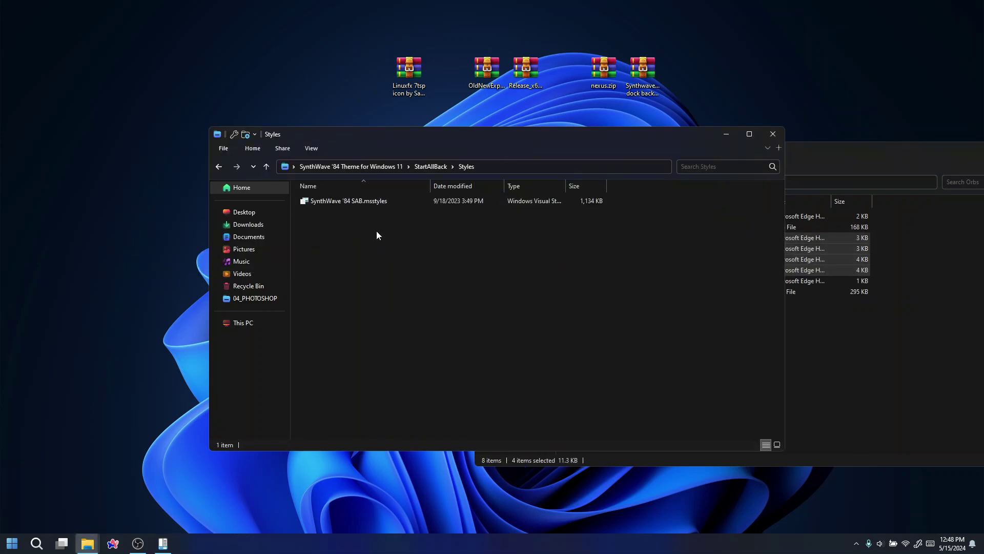
left_click(376, 204)
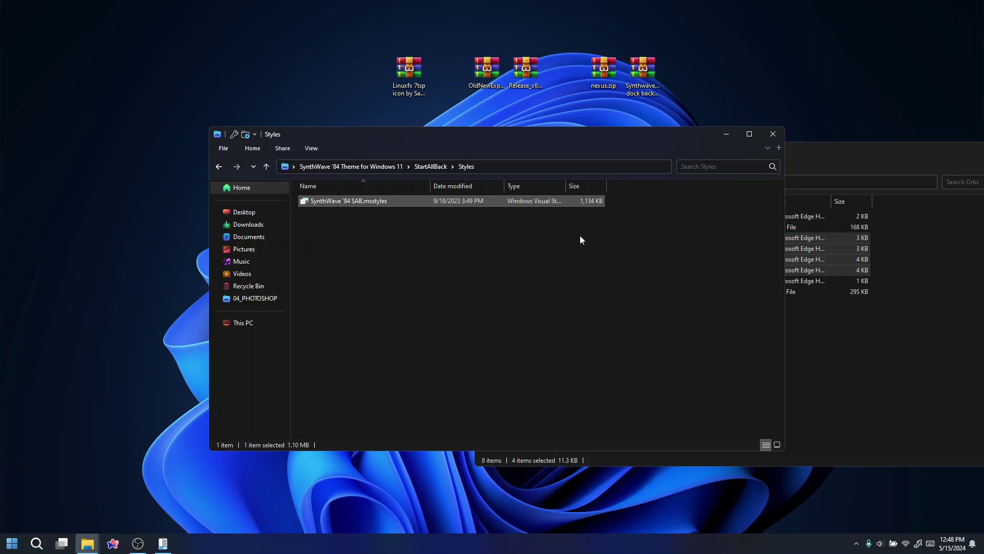
left_click(821, 312)
key("BackSpace")
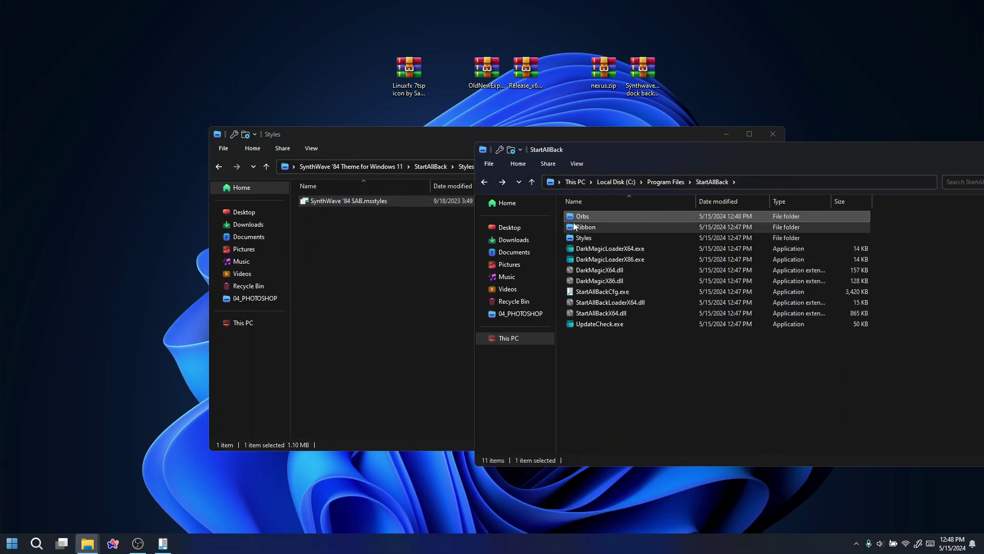
double_click(584, 238)
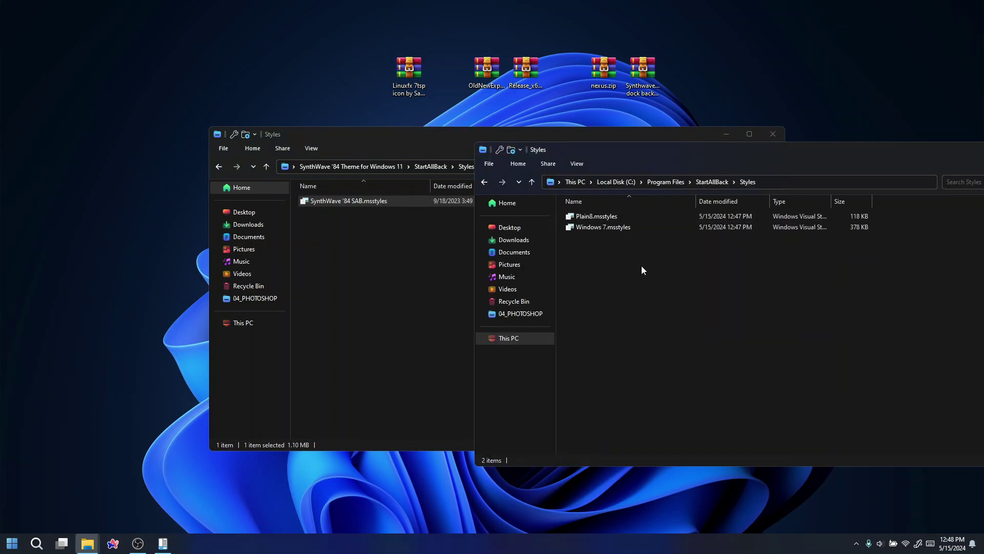
key("ctrl+v")
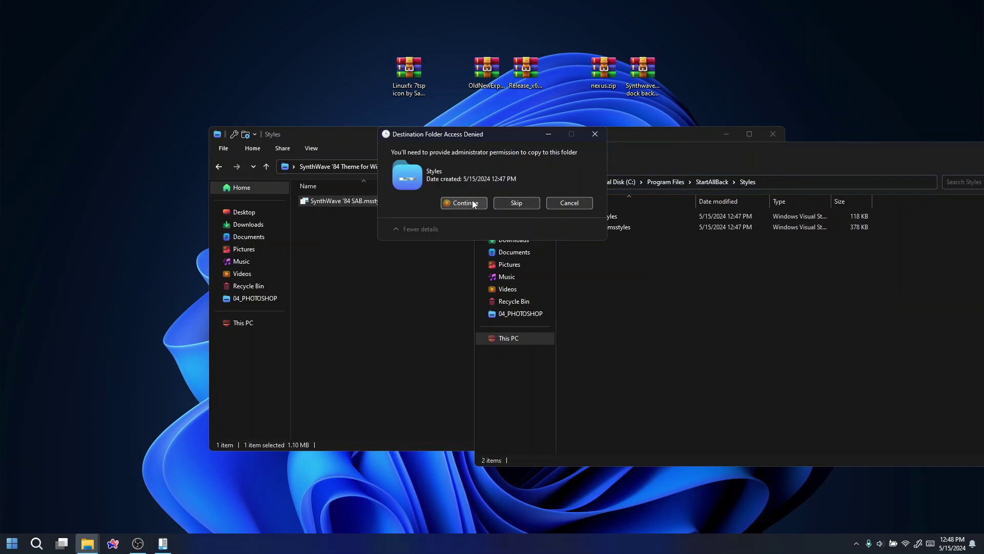
left_click(472, 203)
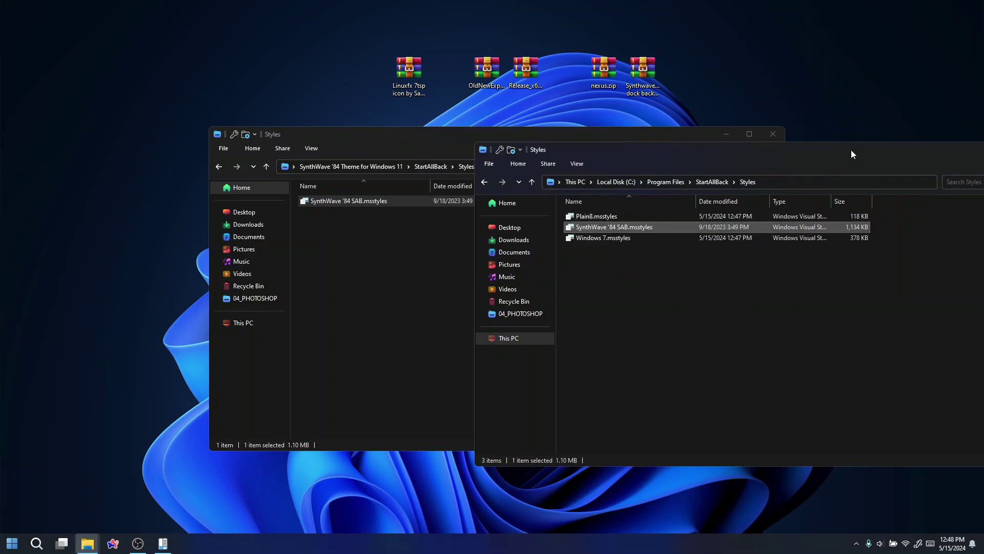
left_click_drag(851, 154, 836, 163)
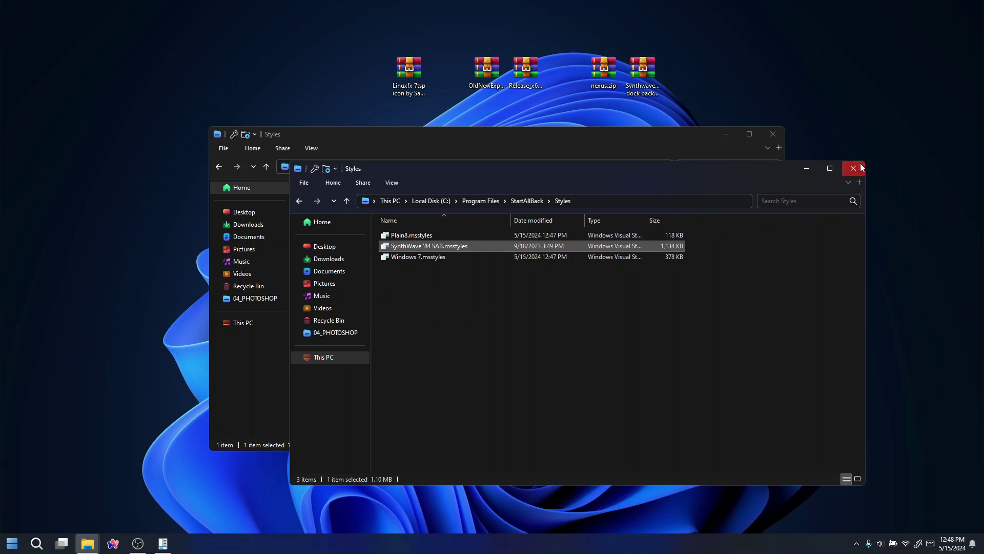
left_click(851, 165)
left_click(770, 136)
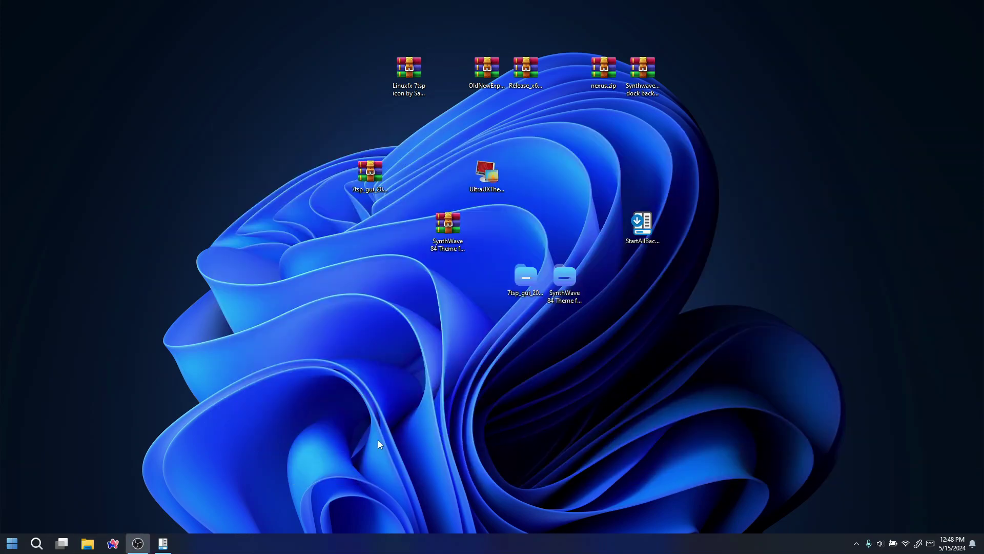
Step: Set the taskbar to SynthWave '84 SAB style, icon size S, and the four-dot start button
right_click(539, 544)
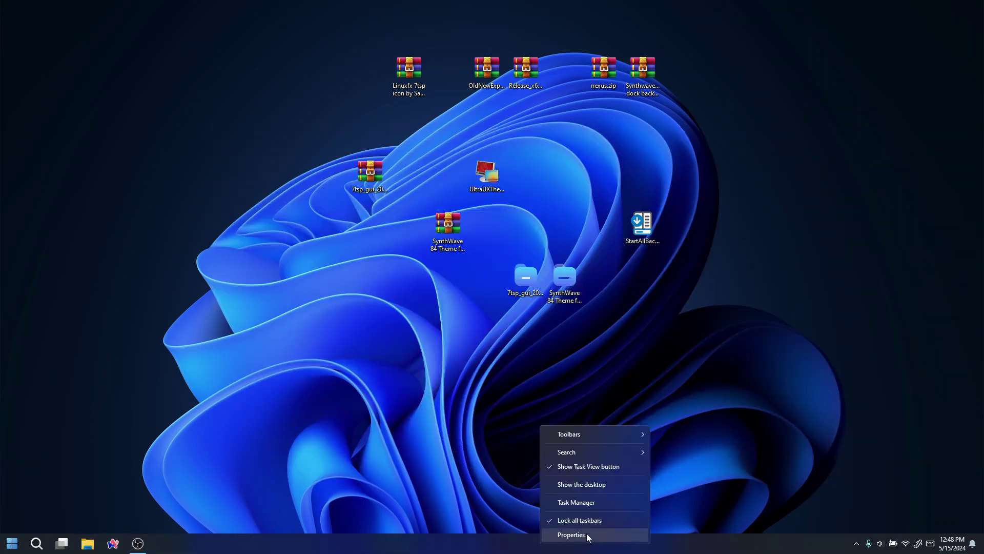
left_click(587, 535)
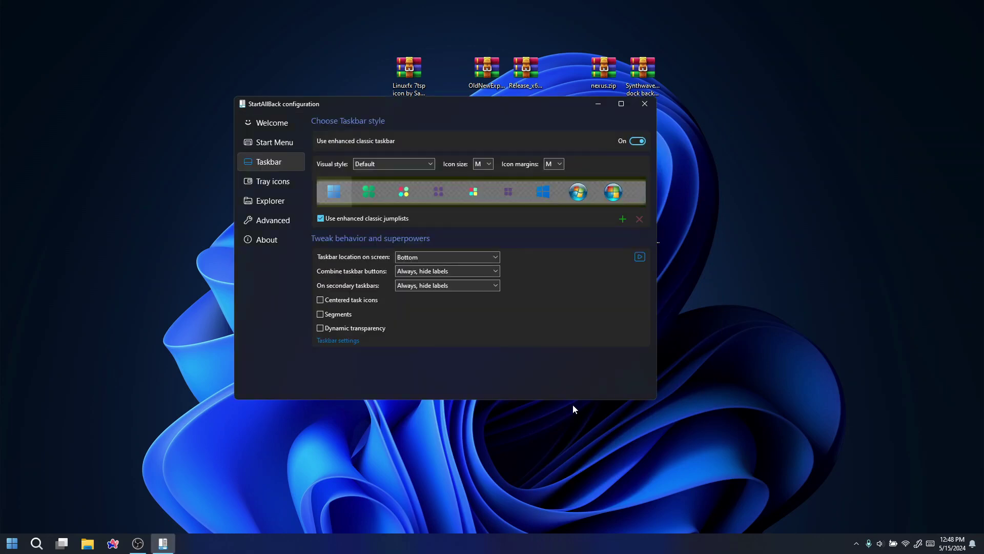
left_click_drag(389, 106, 562, 135)
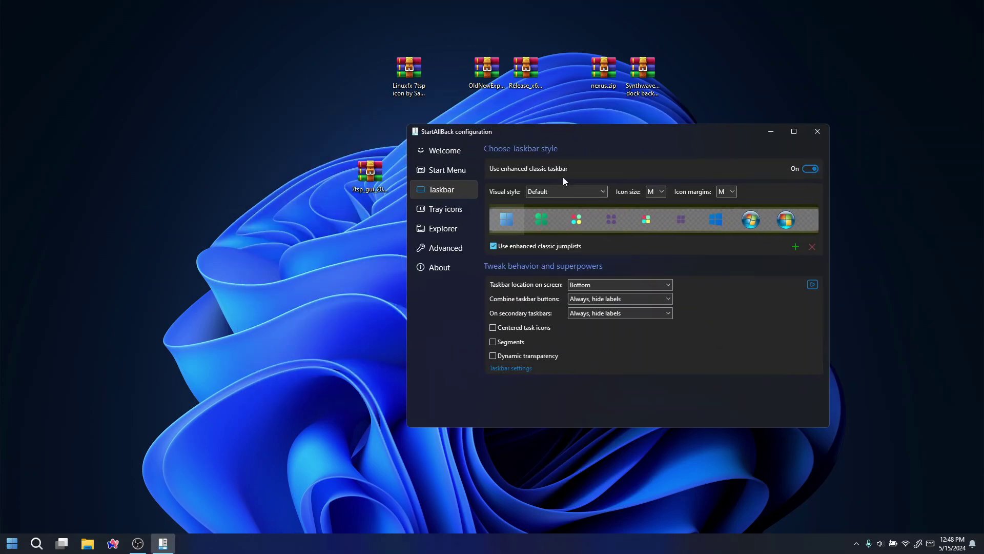
left_click(567, 195)
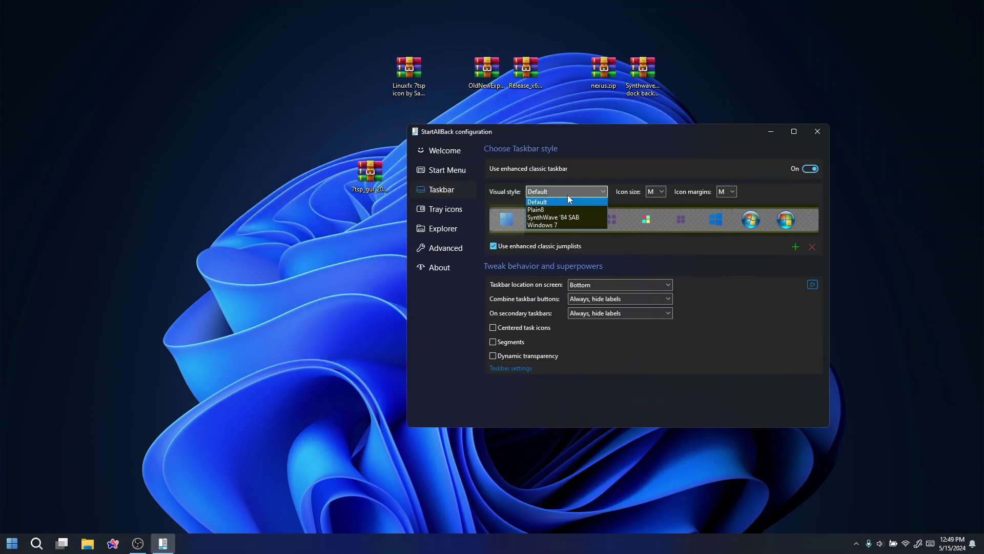
left_click(555, 217)
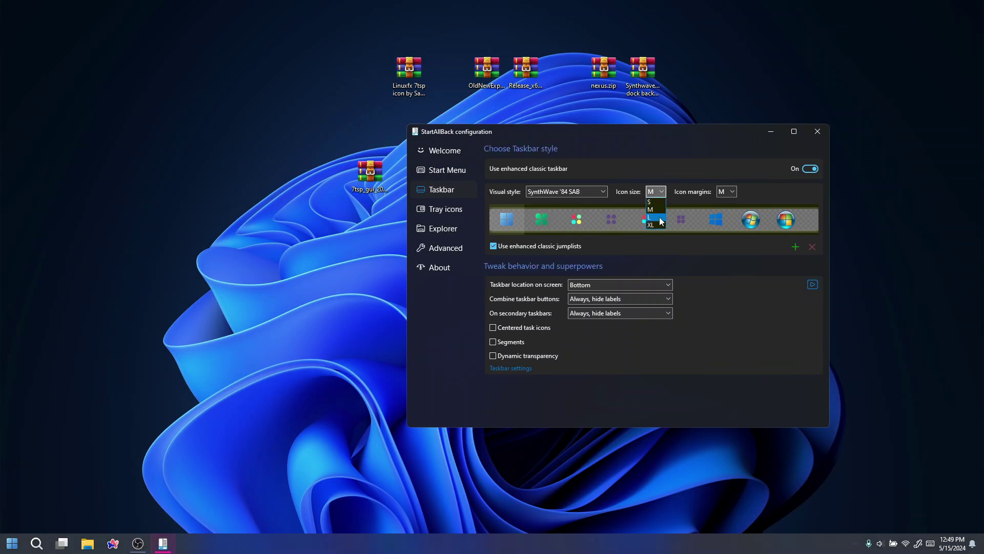
left_click(664, 202)
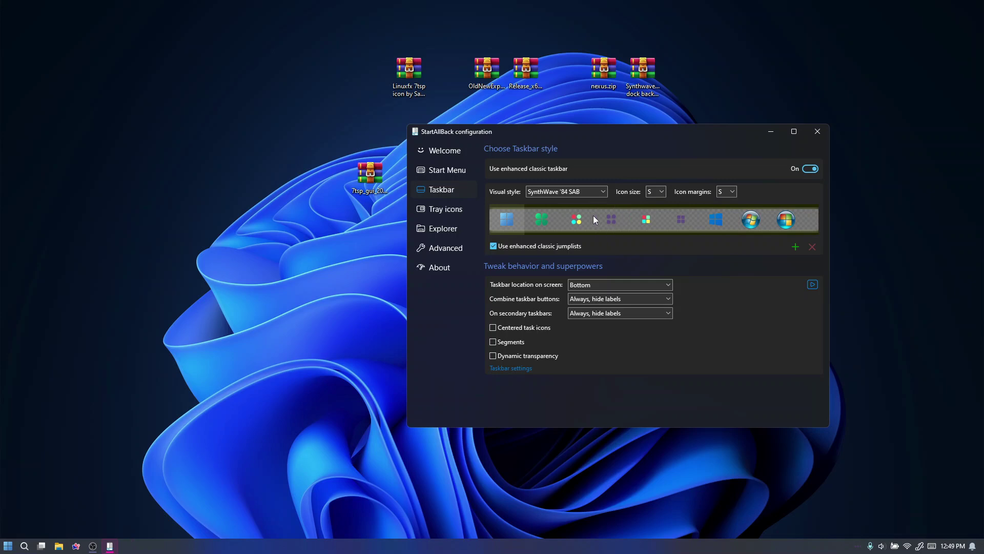
left_click(609, 219)
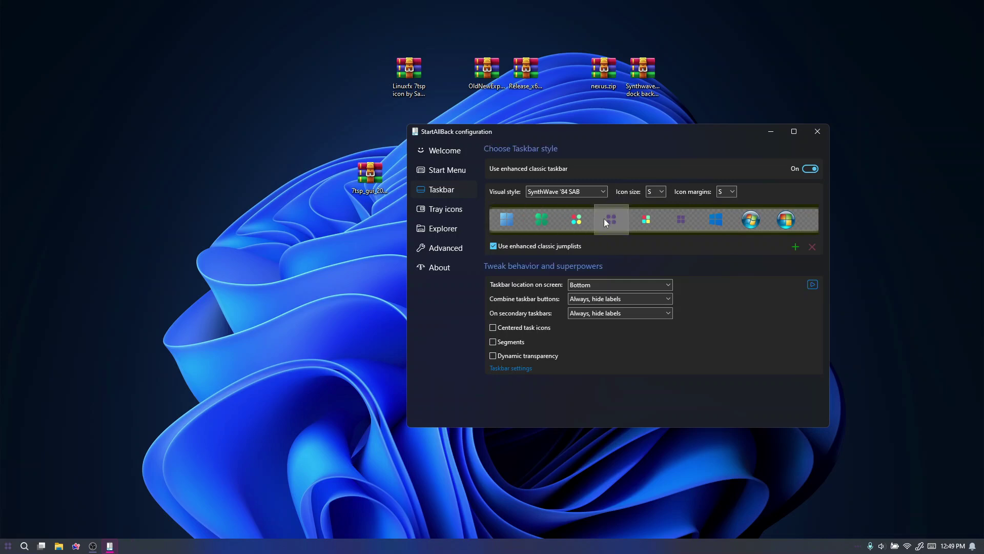
left_click(7, 546)
left_click(8, 547)
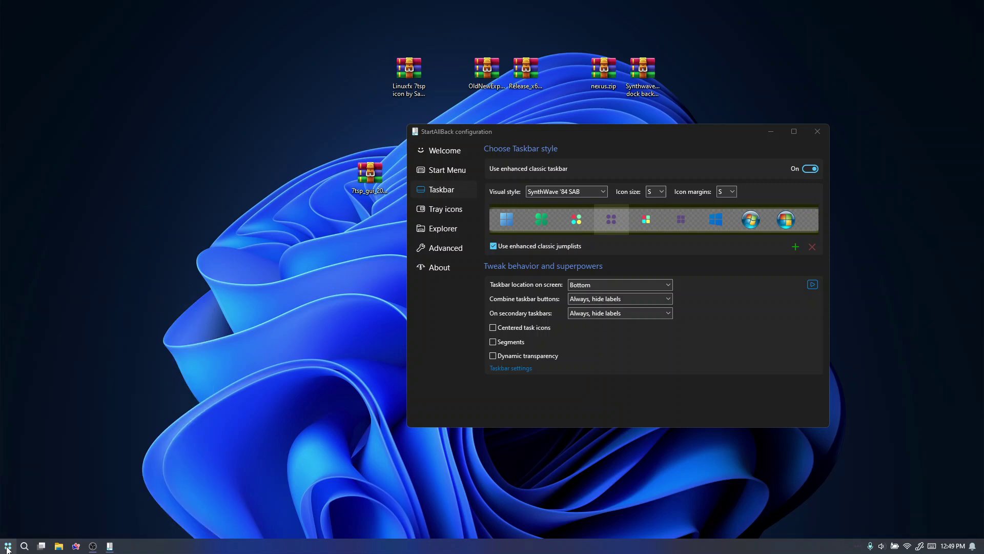
left_click(598, 228)
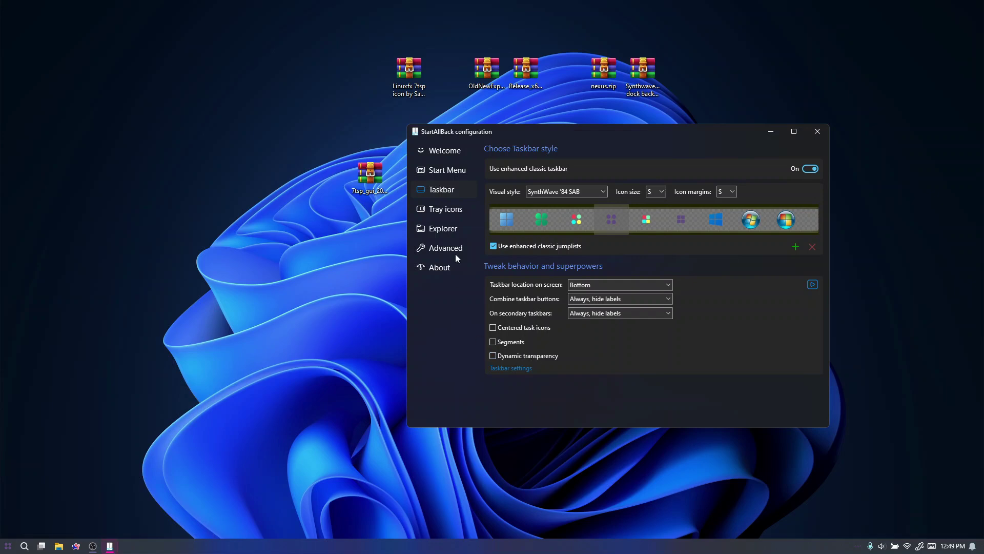
Step: Give the Start menu the SynthWave '84 SAB visual style and preview it
left_click(447, 172)
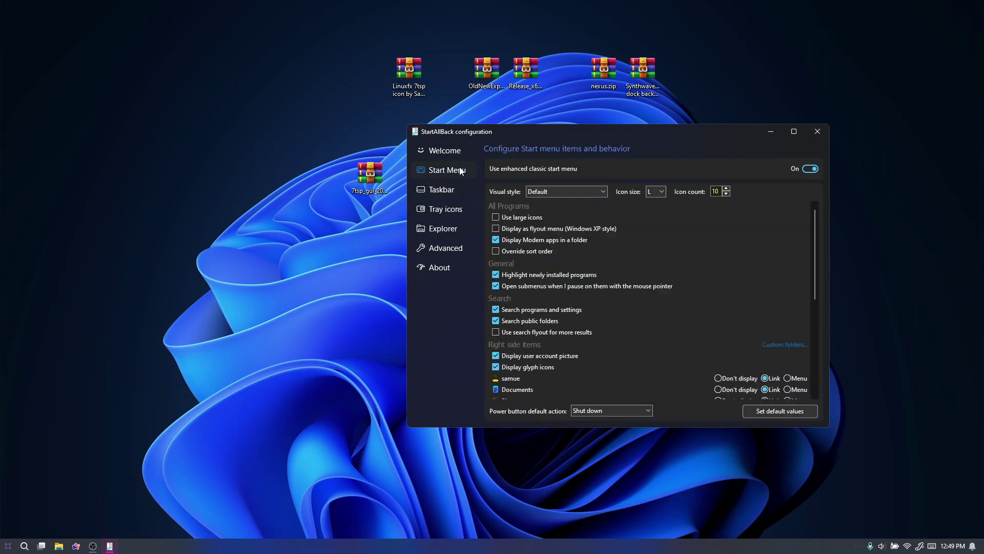
left_click(586, 191)
left_click(560, 218)
left_click(7, 546)
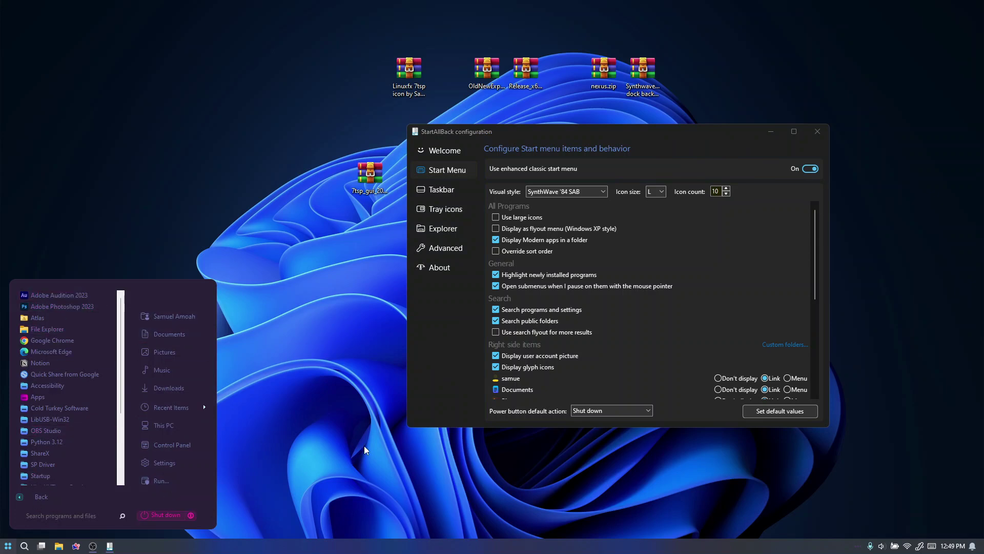
left_click(463, 289)
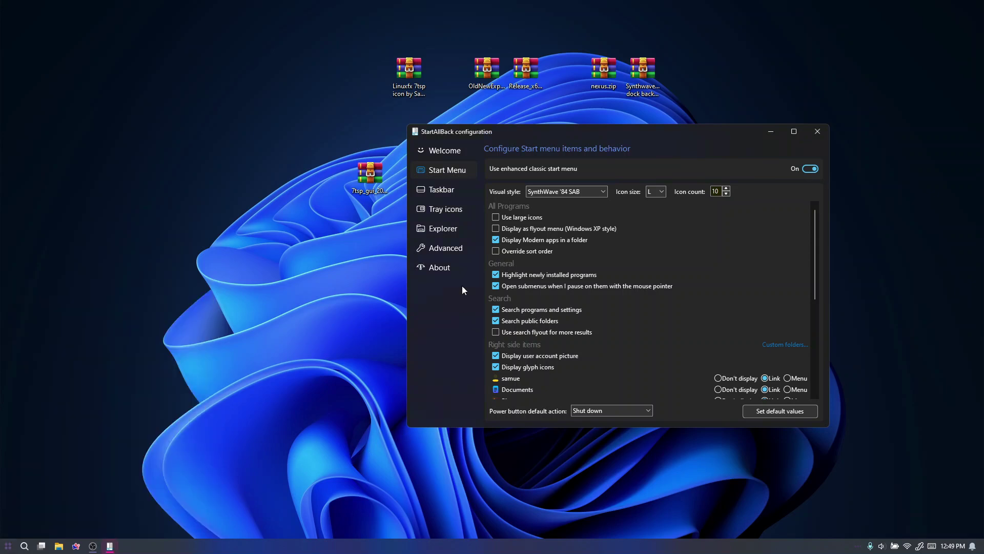
Step: Switch Explorer to Win7 Command Bar and colorize everything with the accent color
left_click(454, 231)
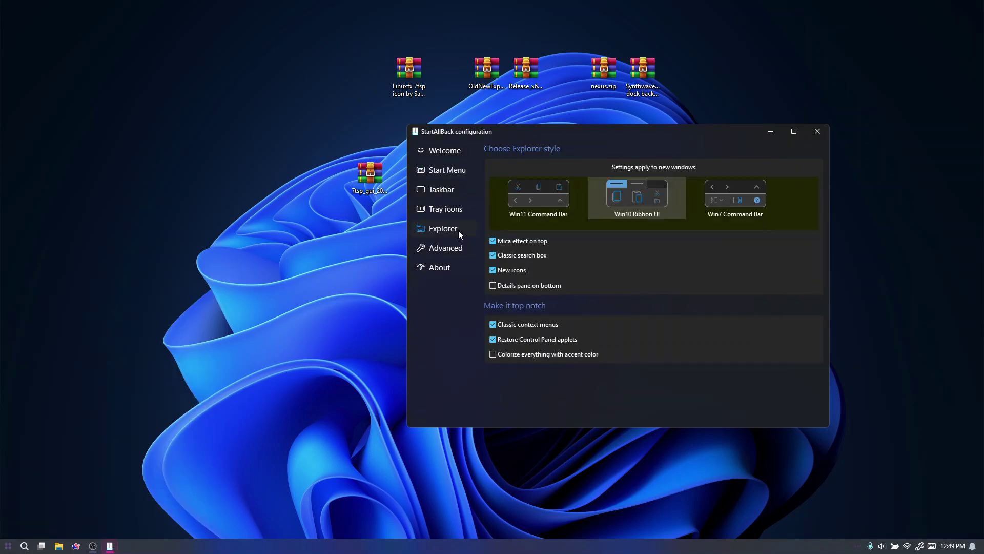
left_click(739, 197)
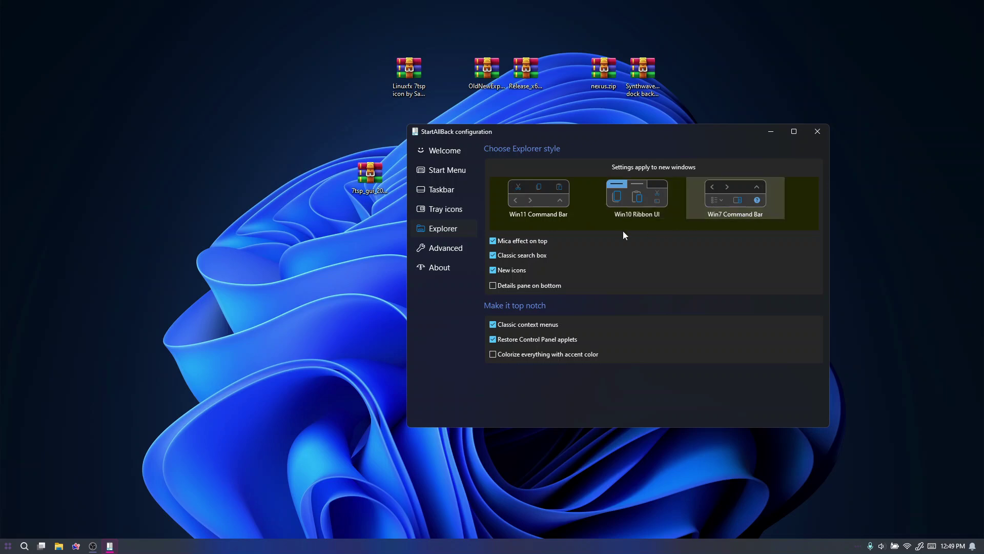
left_click(495, 355)
Step: Close the StartAllBack configuration, then open and close the 7tsp_gui folder window
left_click(818, 132)
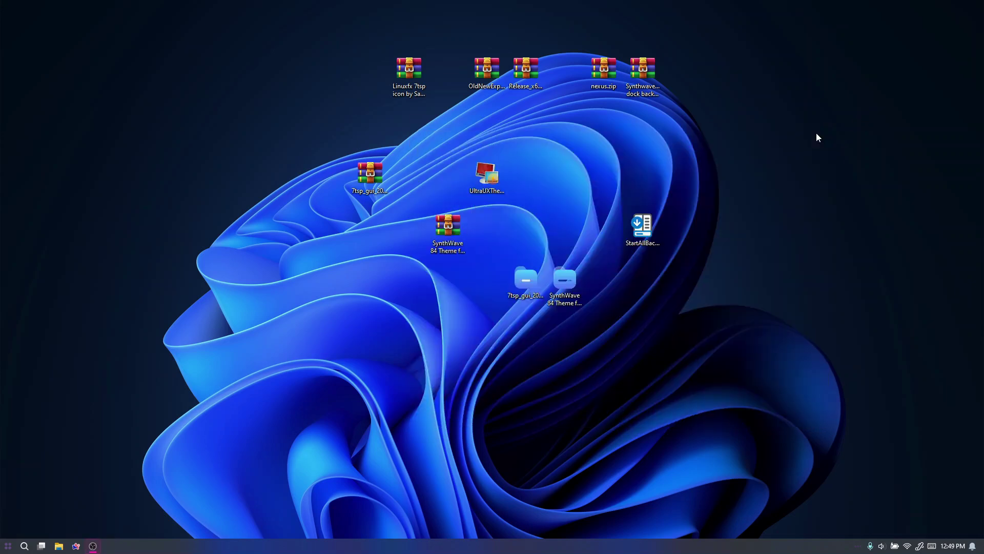
double_click(530, 277)
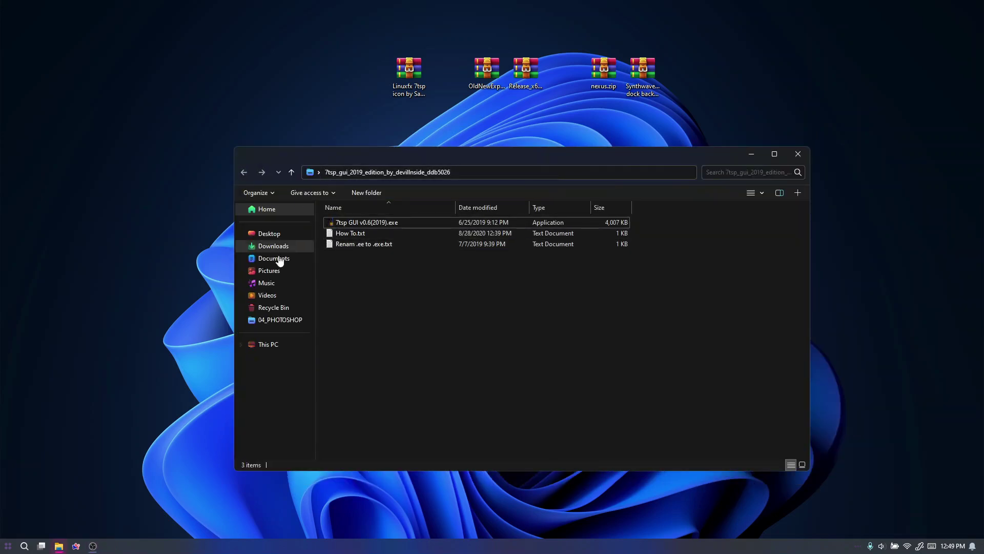
left_click(805, 152)
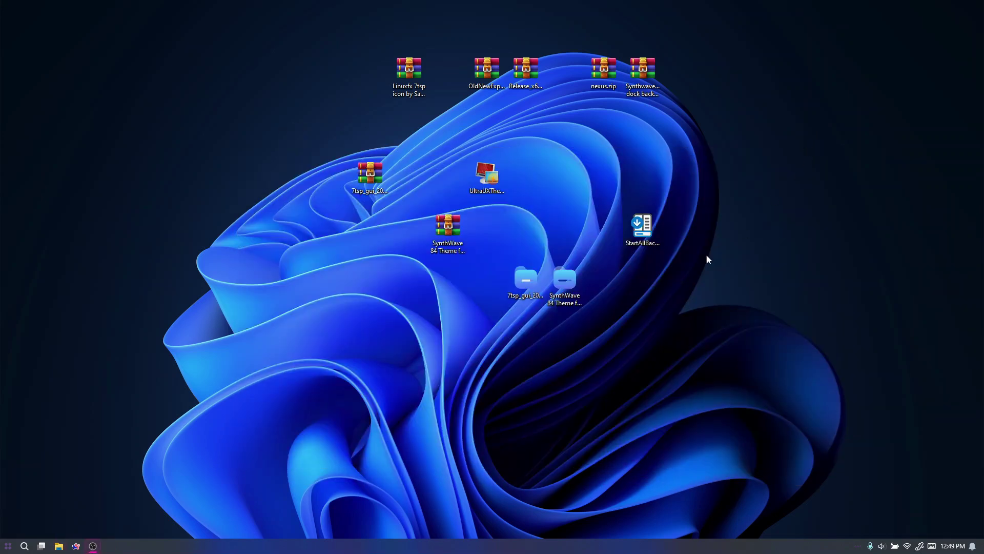
Step: Copy all 17 files from the SynthWave '84 Windows 11 Themes folder
double_click(562, 289)
double_click(364, 221)
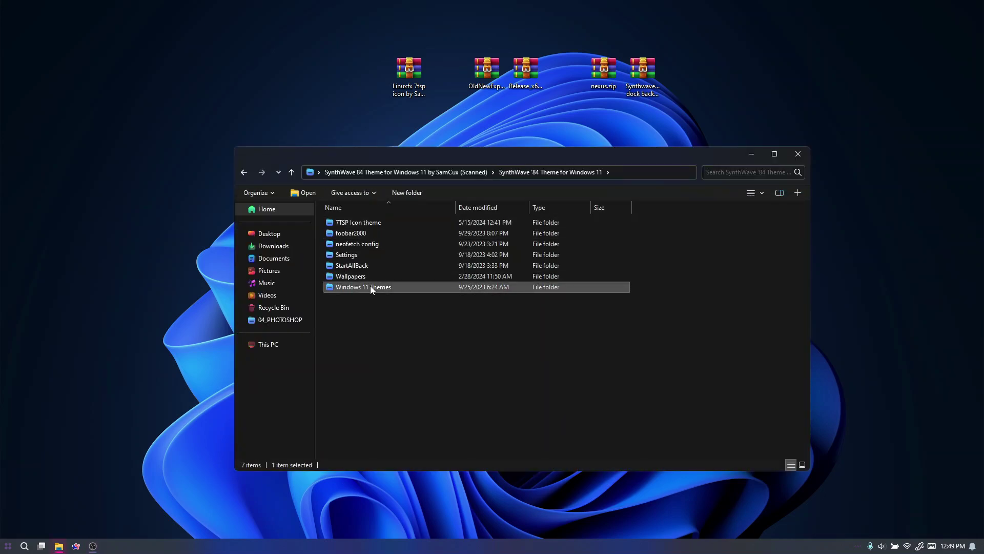
double_click(370, 286)
left_click_drag(369, 417, 392, 205)
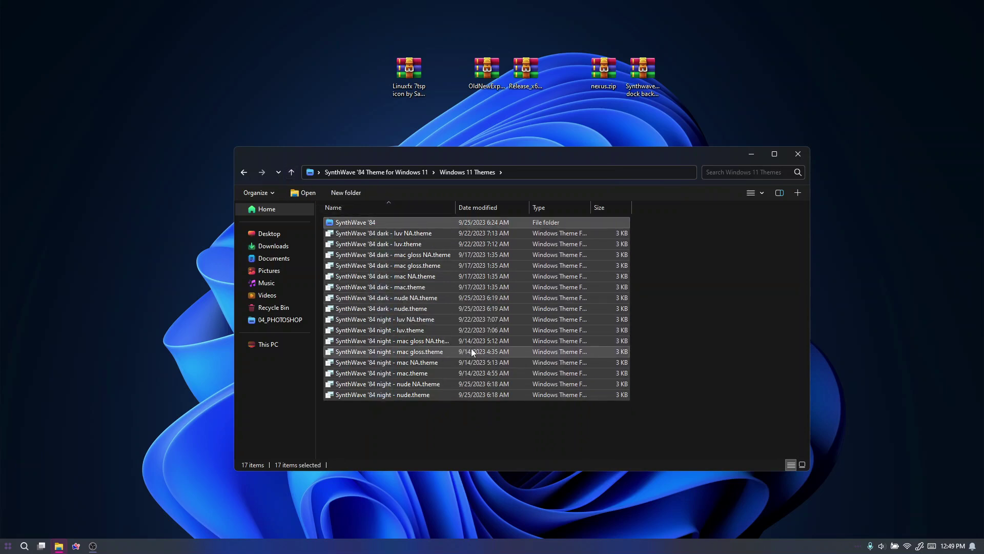
right_click(485, 341)
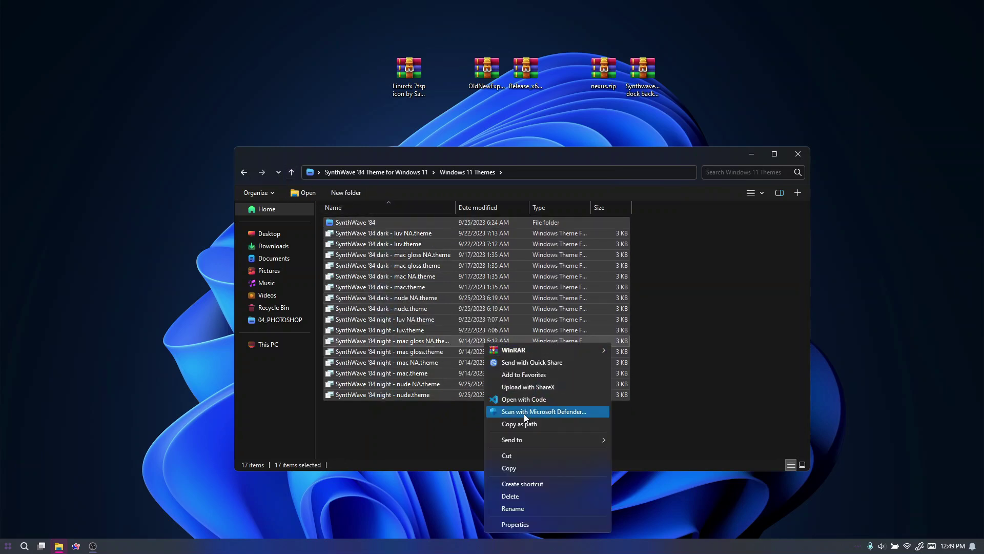
left_click(528, 468)
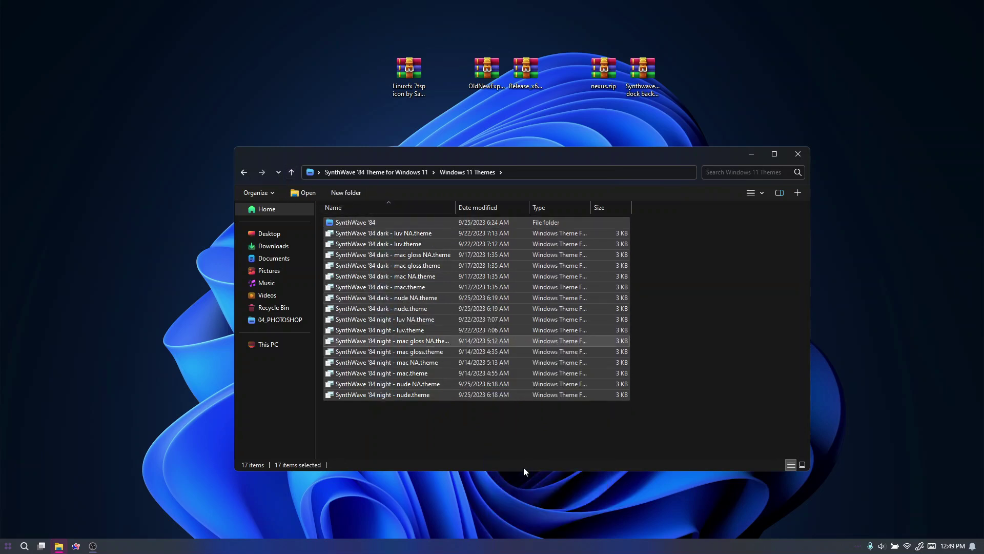
Step: Navigate to C:\Windows\Resources\Themes
left_click(281, 345)
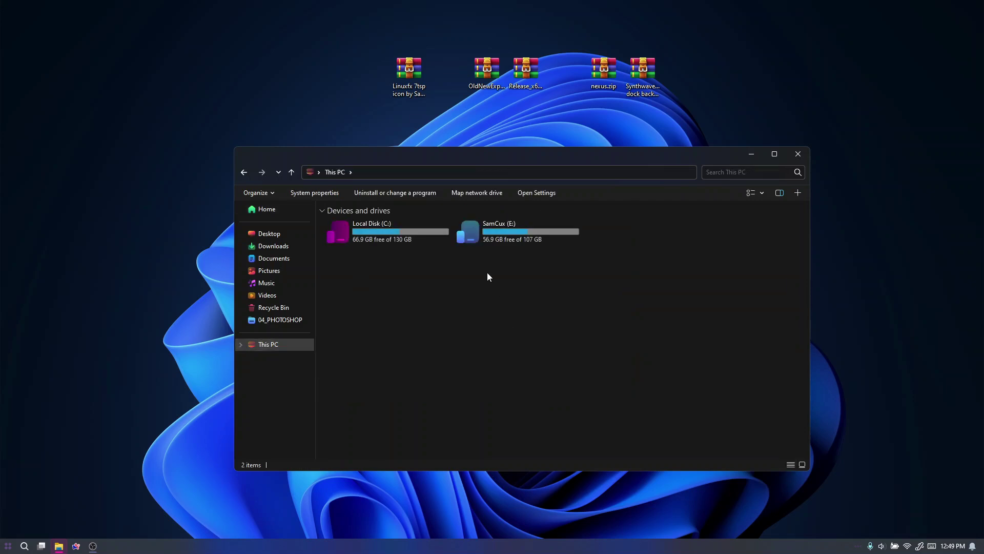
double_click(374, 227)
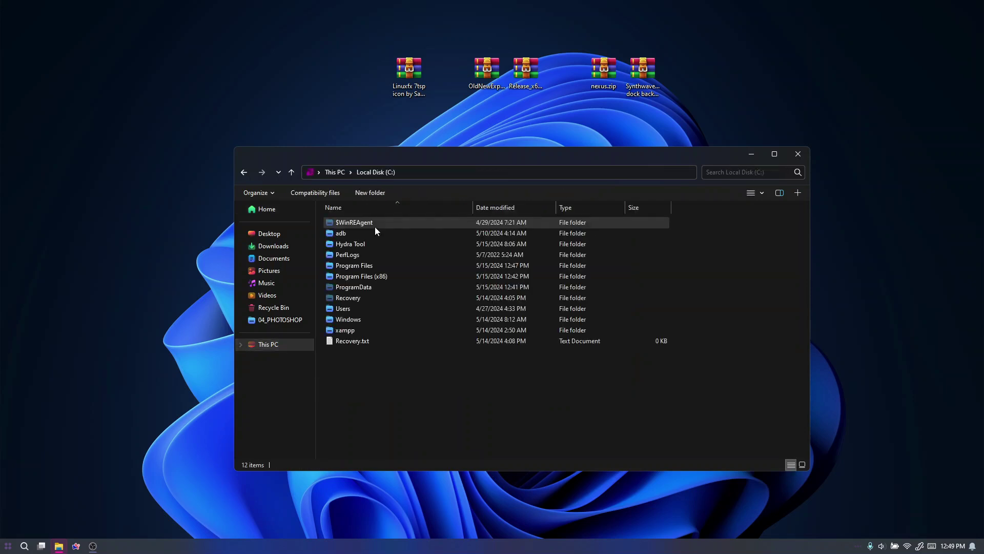
double_click(374, 318)
scroll(465, 429, "down", 15)
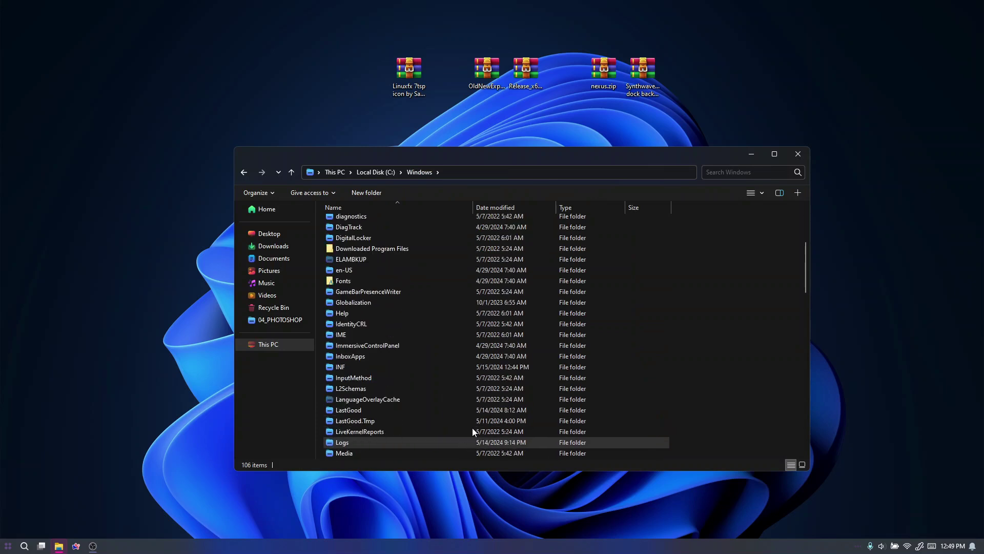
left_click(352, 220)
left_click(352, 230)
left_click(362, 241)
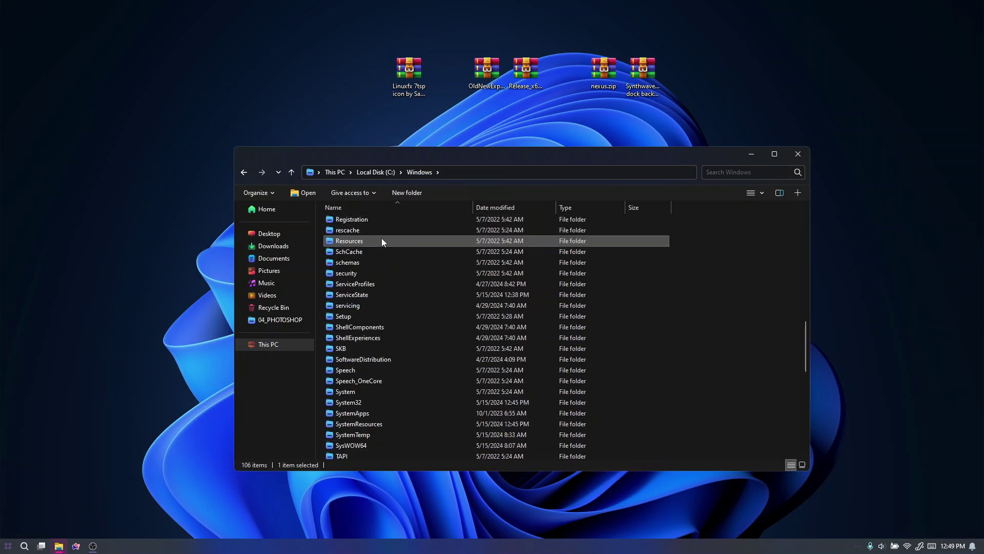
double_click(379, 241)
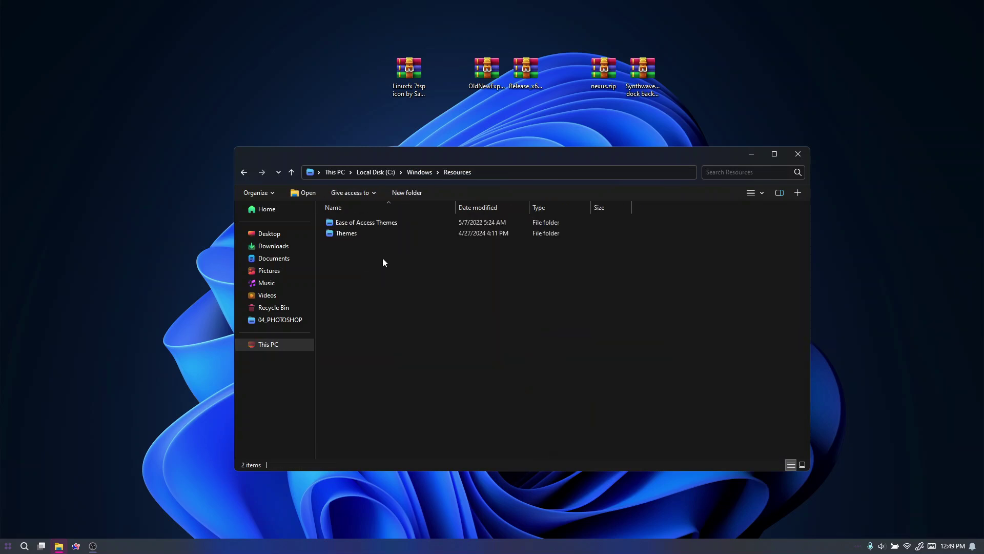
double_click(367, 232)
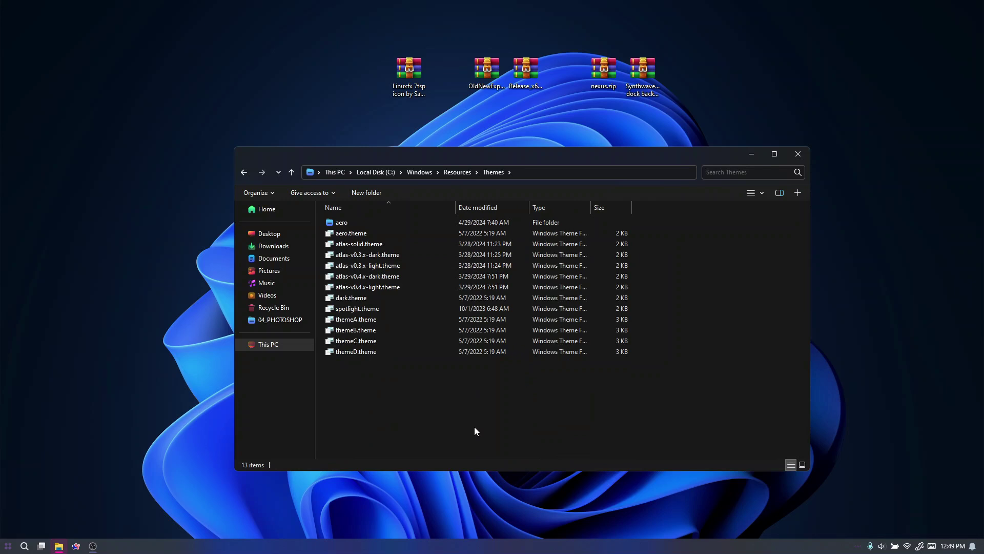
Step: Paste the theme files into Themes, granting administrator permission for all items
key("ctrl+v")
left_click(410, 210)
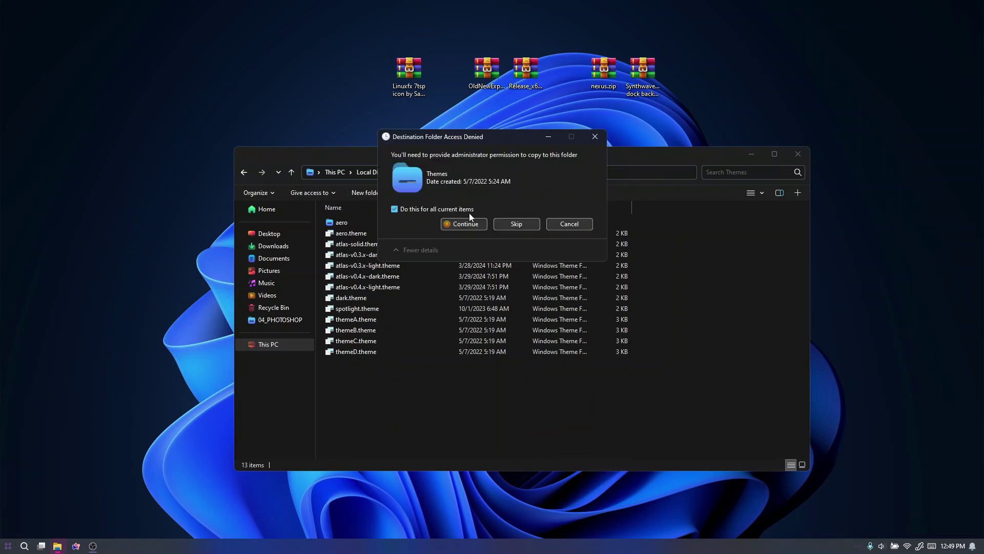
left_click(464, 224)
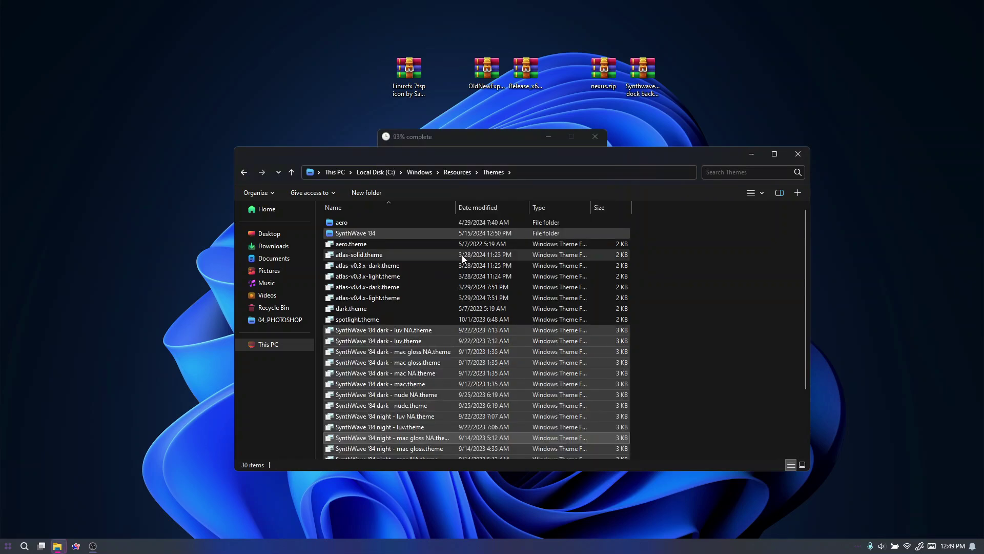
scroll(398, 352, "down", 3)
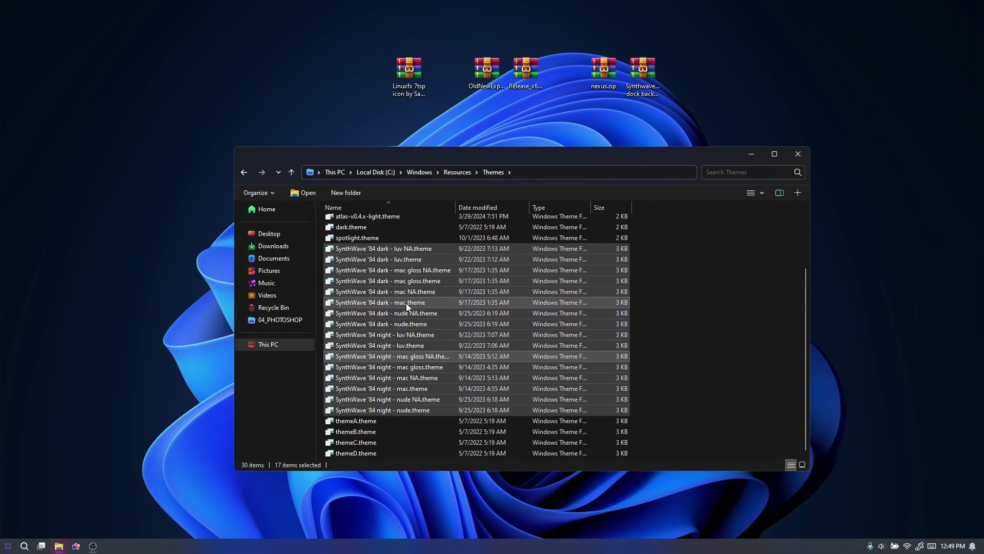
left_click(8, 545)
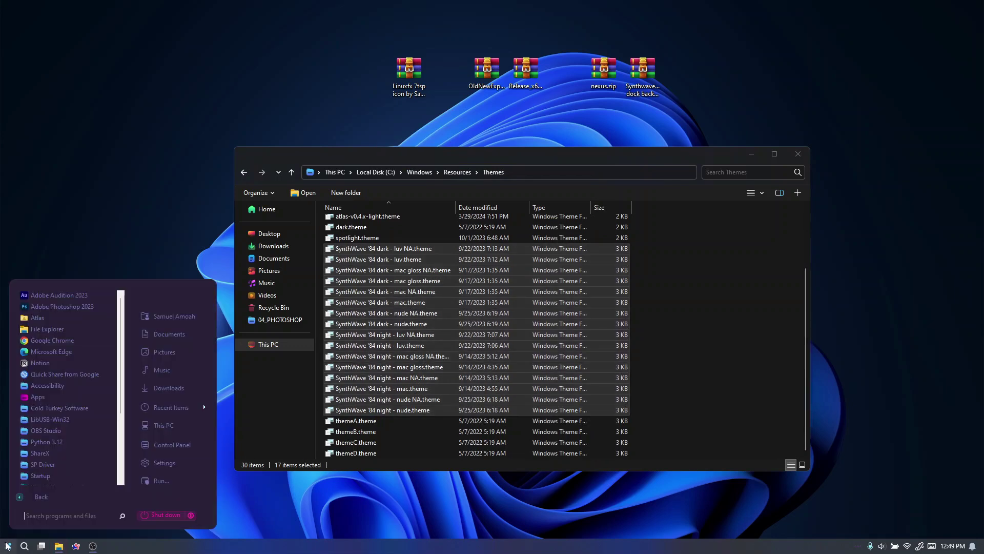
Step: Apply the SynthWave '84 dark - mac NA theme in Settings > Personalization > Themes, then minimize Settings
left_click(184, 461)
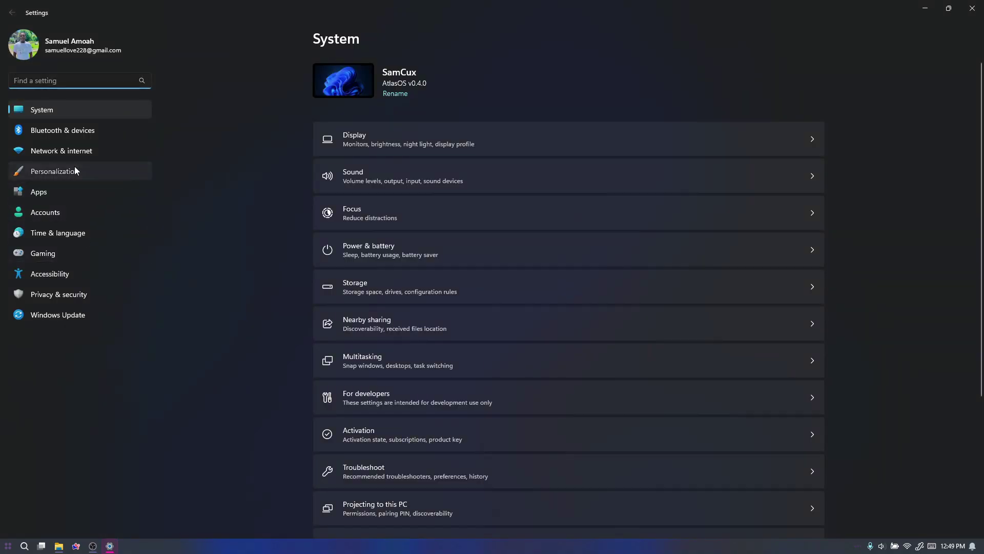
left_click(75, 169)
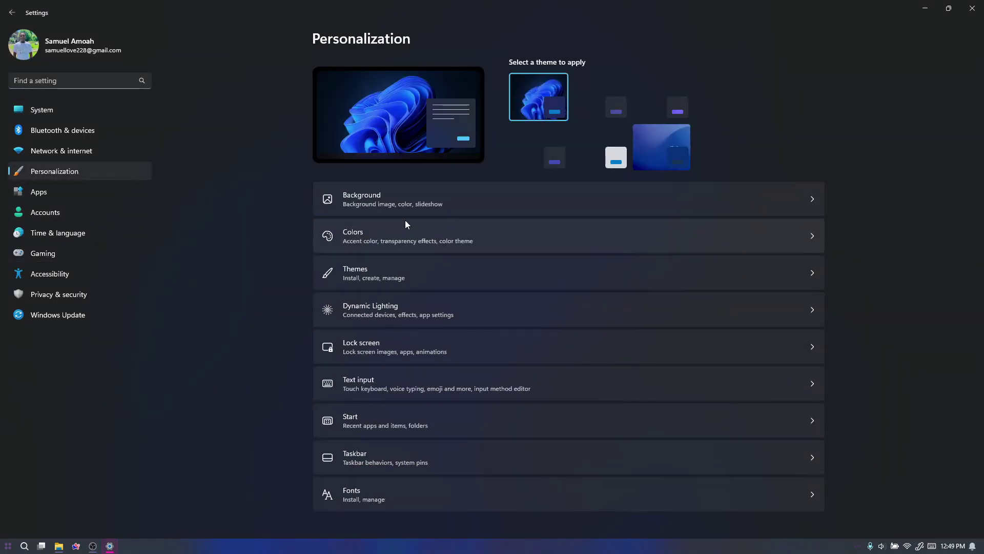
left_click(408, 285)
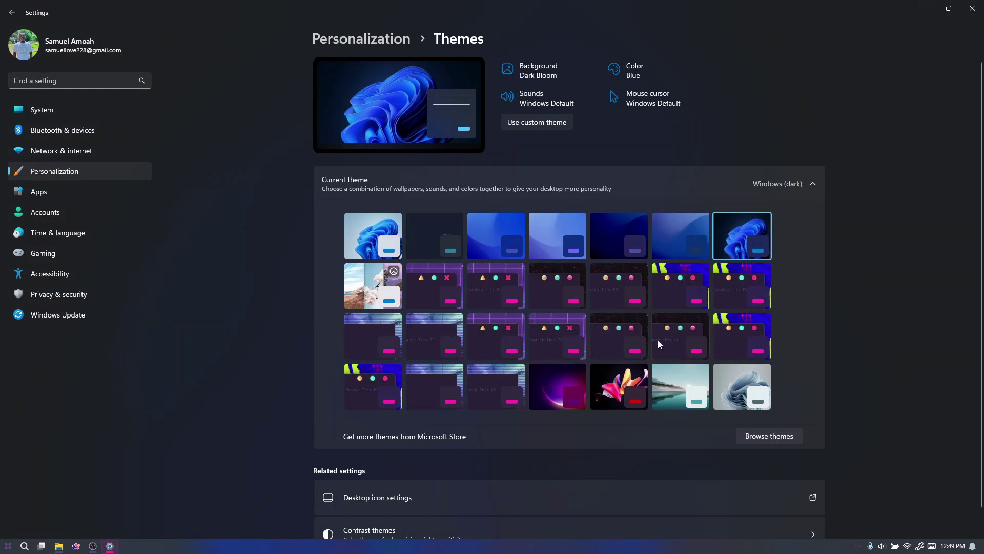
left_click(685, 290)
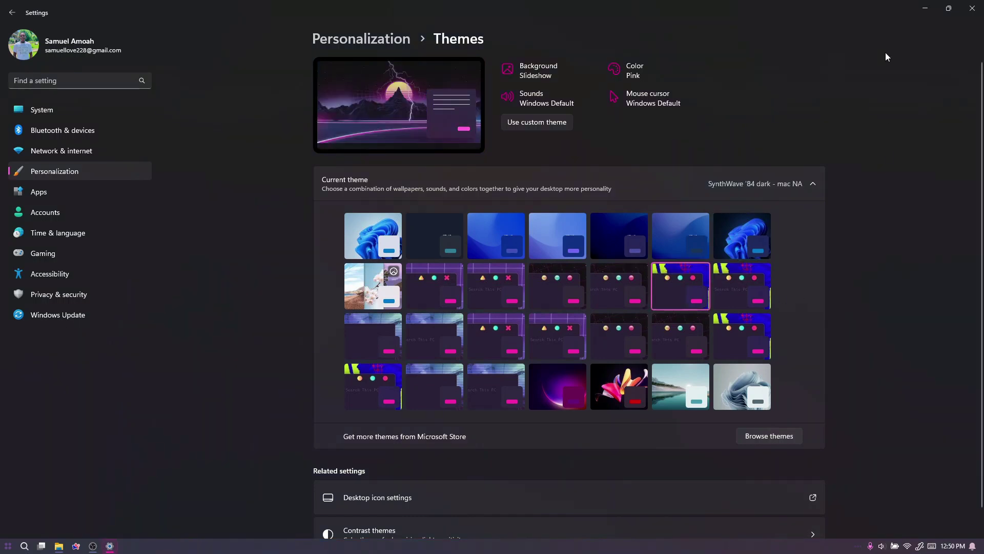
left_click(925, 13)
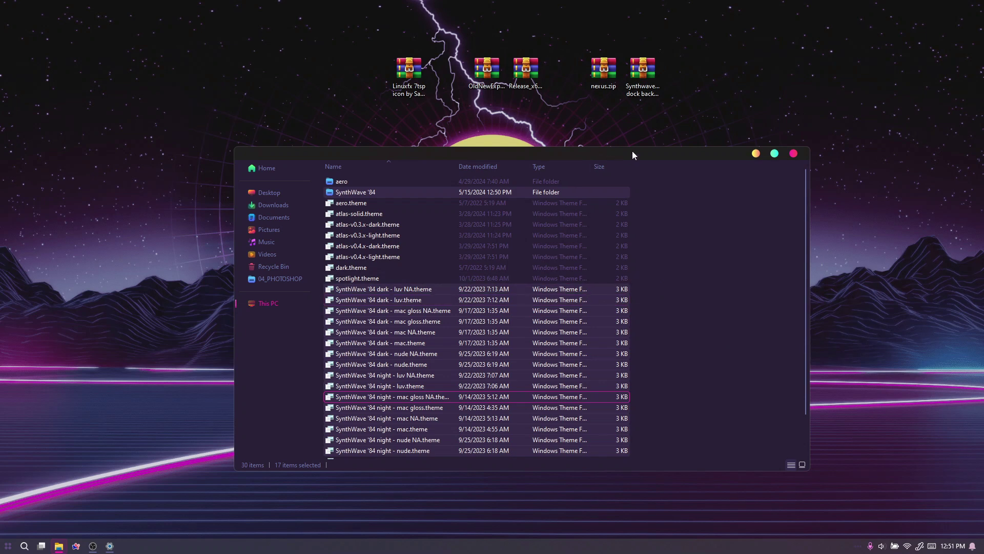
Step: Reopen File Explorer to check its SynthWave styling, close it, and move the Release_x64.zip icon lower
left_click_drag(632, 154, 607, 119)
left_click(769, 118)
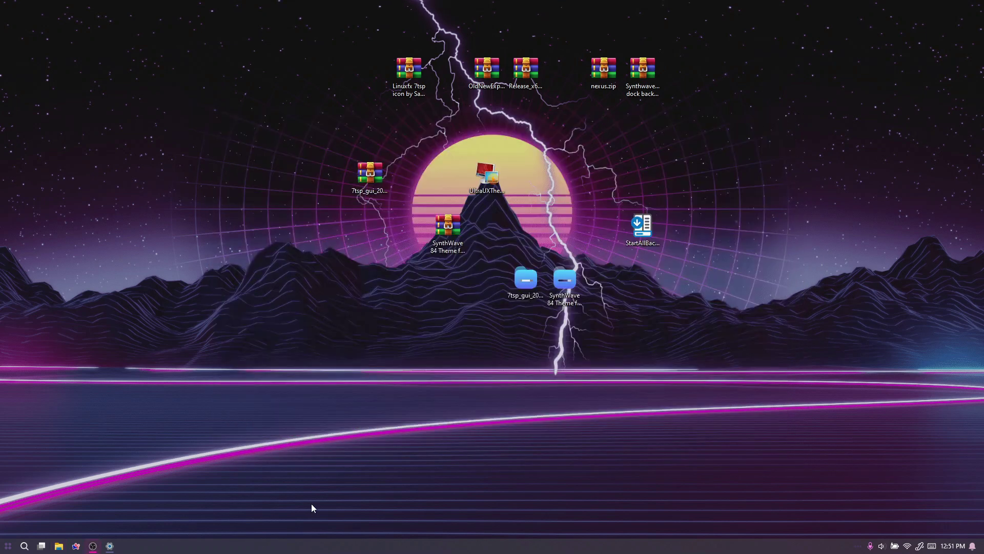
left_click(60, 546)
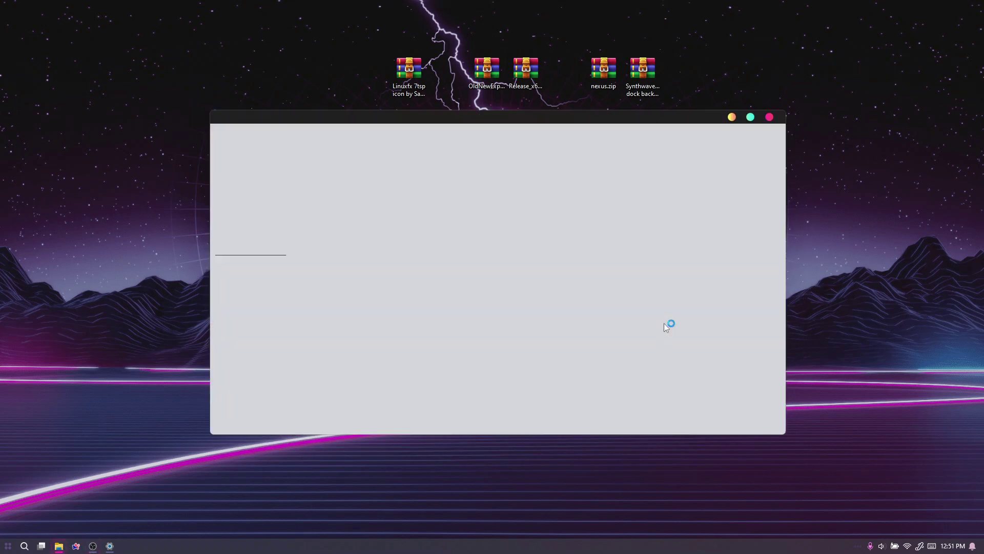
mouse_move(491, 119)
left_mouse_down()
mouse_move(573, 121)
mouse_move(493, 124)
left_mouse_up()
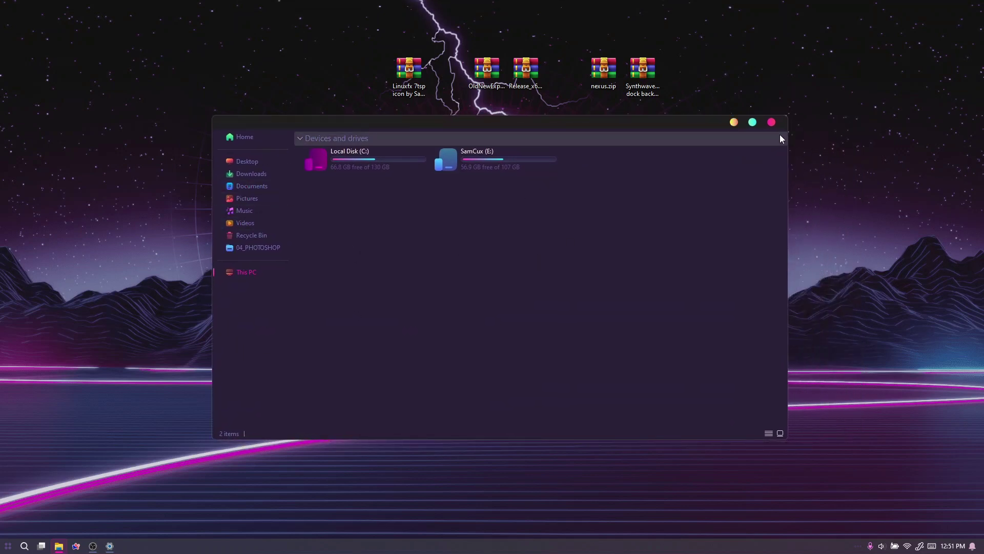
left_click(772, 122)
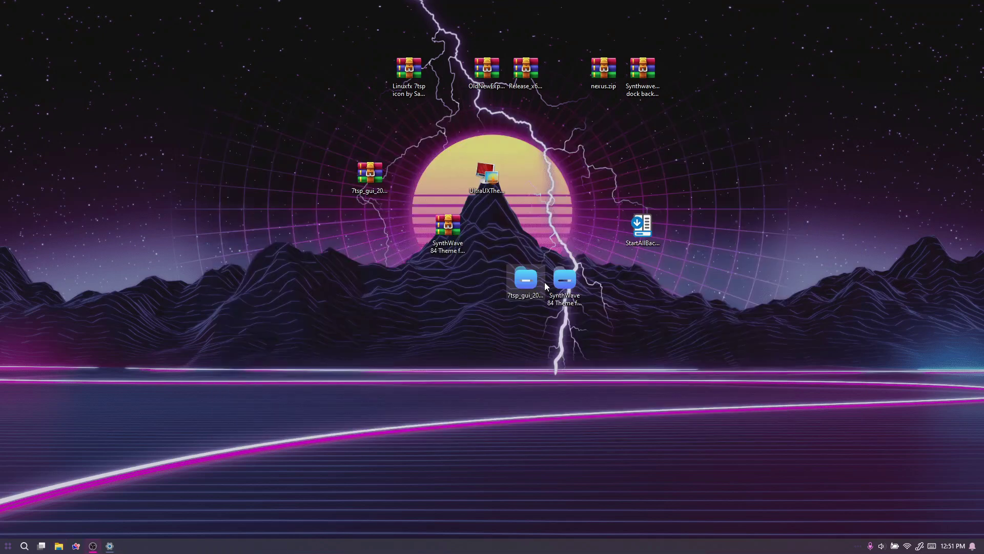
left_click_drag(529, 82, 561, 142)
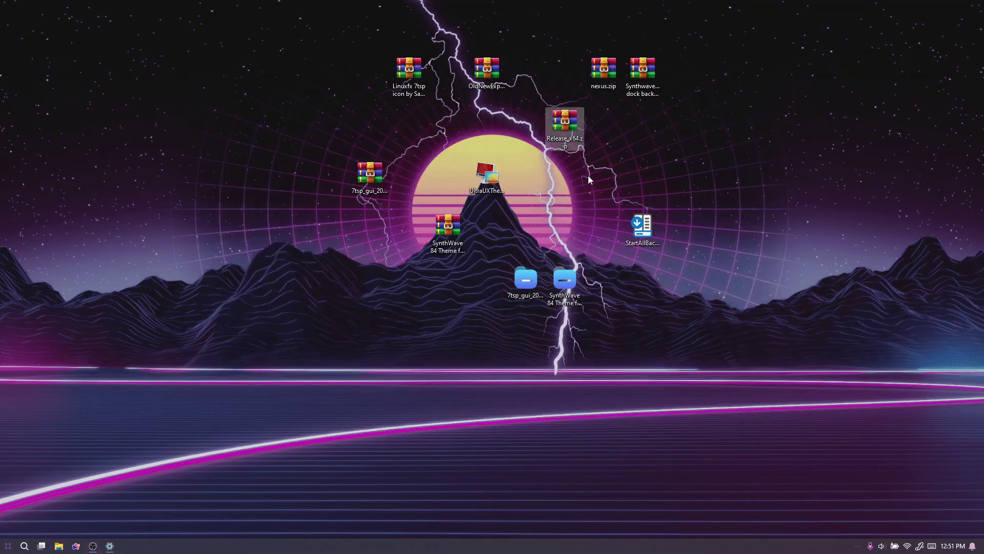
Step: Extract the Release folder from Release_x64.zip onto the desktop with WinRAR
double_click(574, 132)
left_click_drag(163, 215, 97, 193)
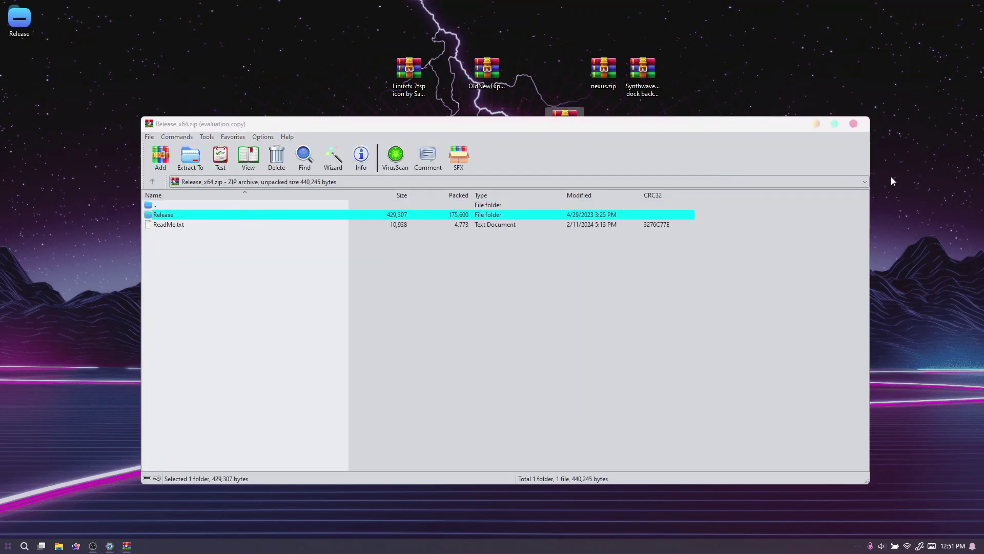
left_click(853, 123)
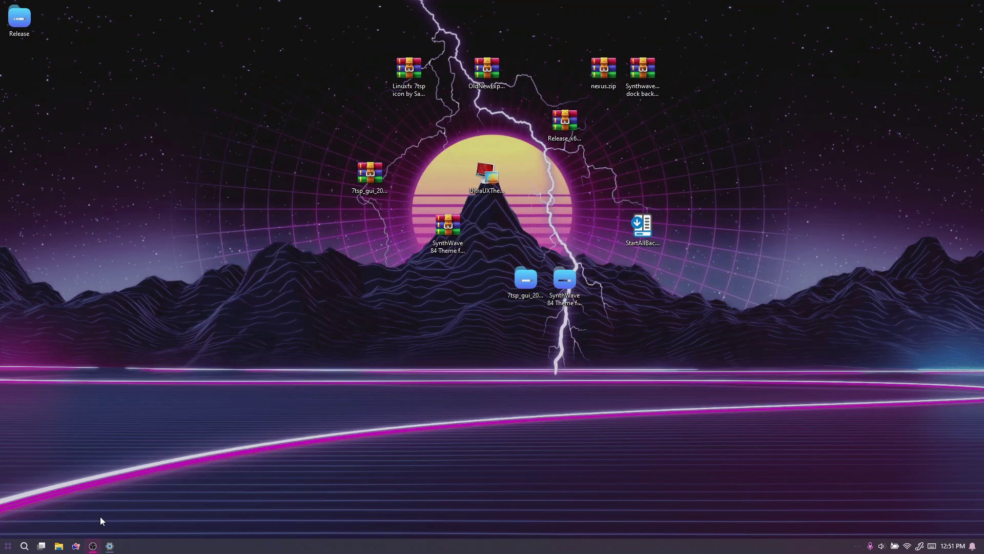
Step: Move the extracted Release folder into Documents
left_click(59, 546)
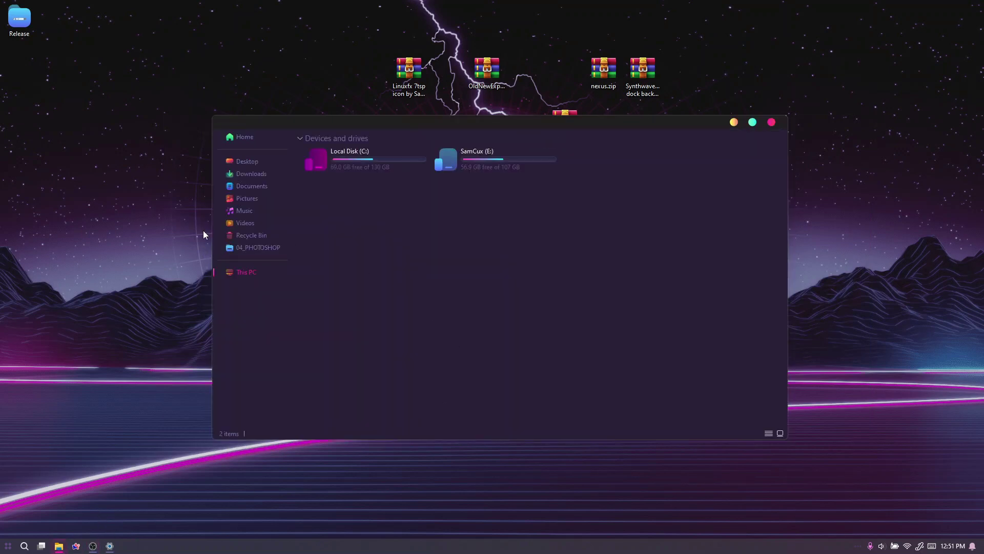
left_click(281, 185)
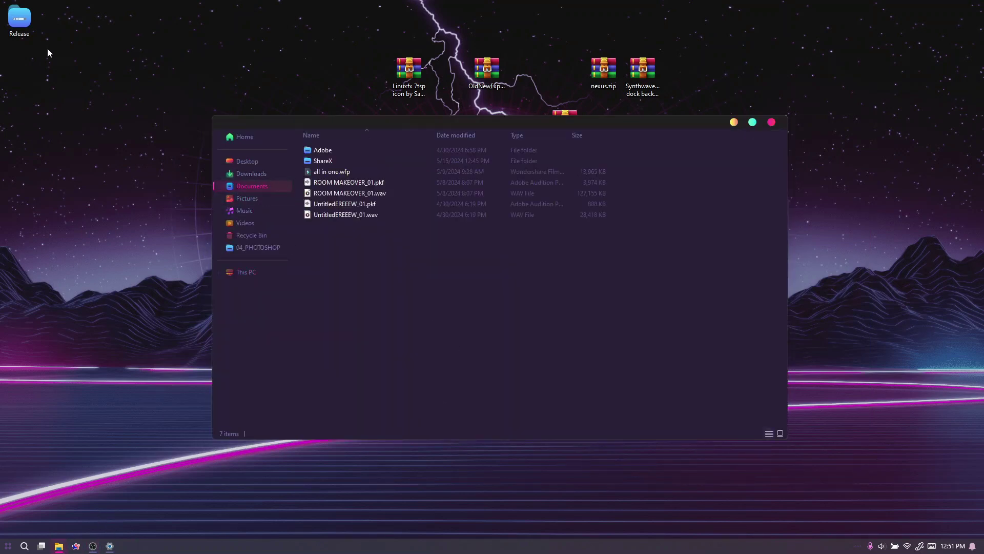
left_click_drag(20, 19, 445, 277)
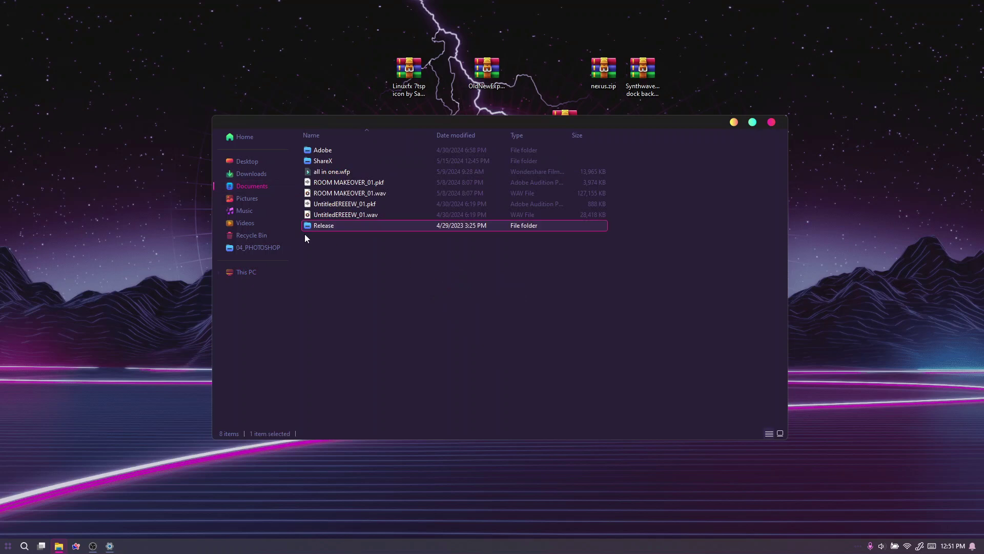
Step: Run Release\register.cmd as administrator to register ExplorerBlurMica.dll, then close the console
double_click(346, 225)
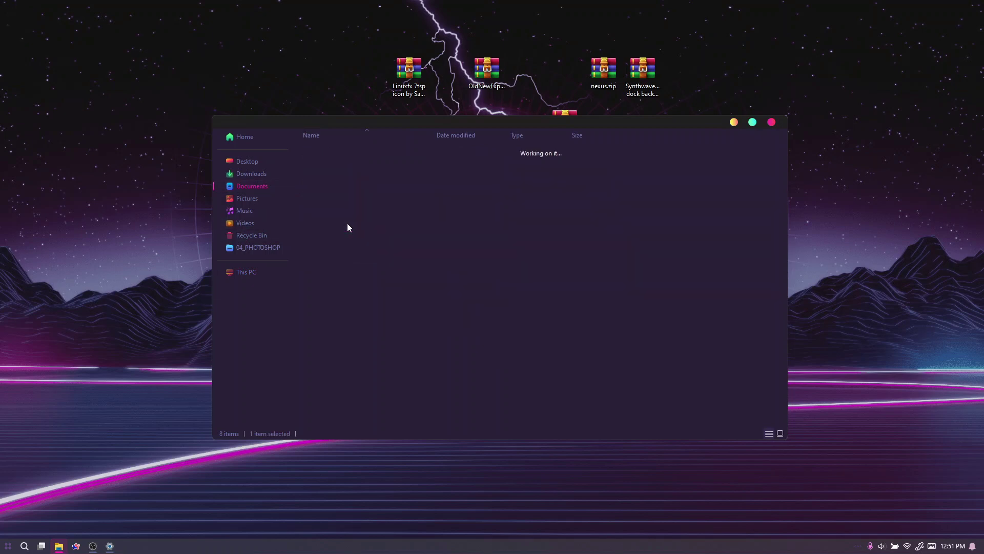
left_click(352, 172)
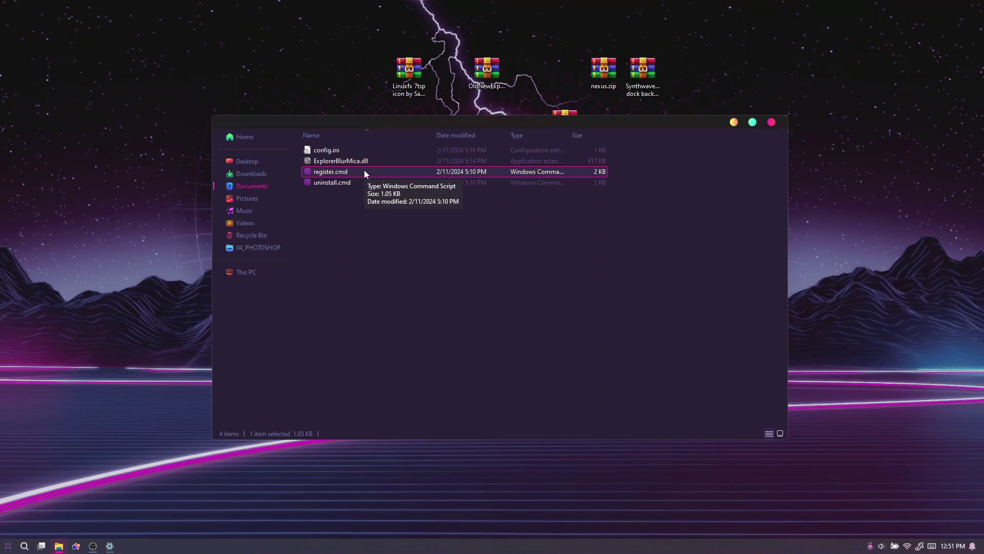
right_click(365, 172)
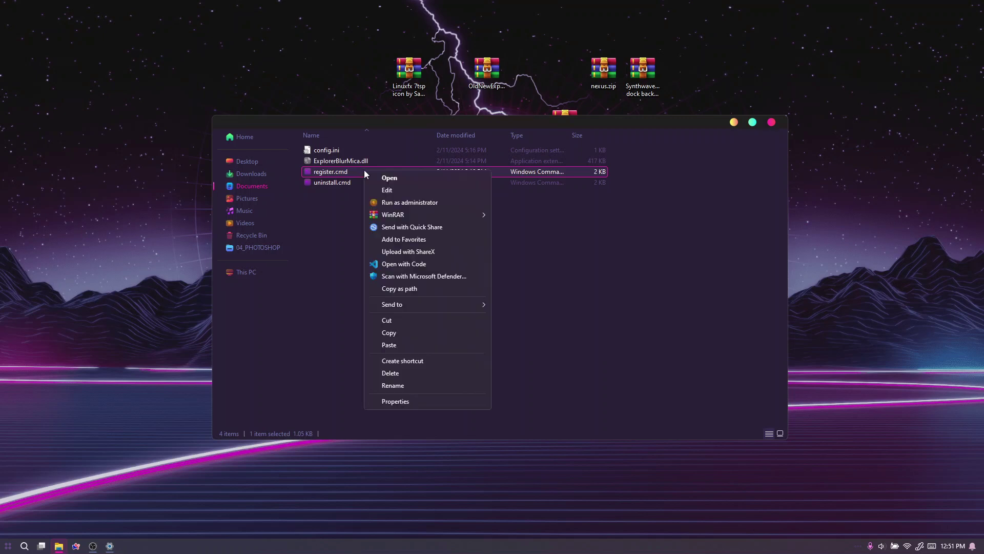
left_click(431, 203)
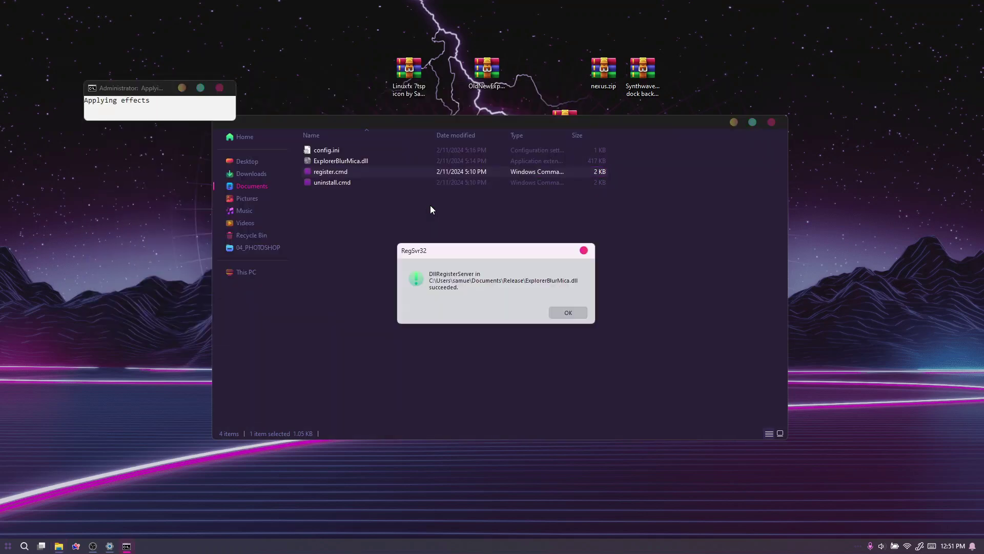
left_click(574, 310)
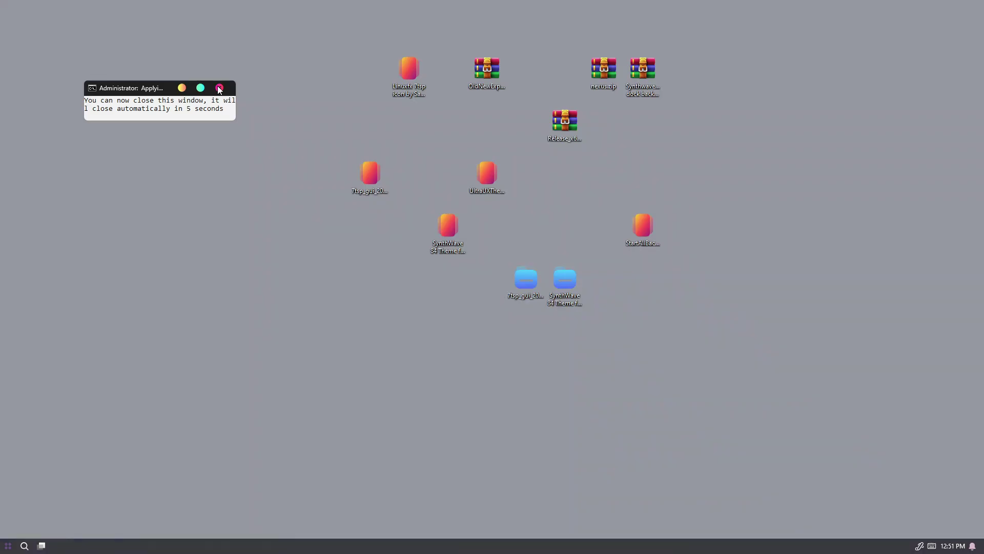
left_click(219, 88)
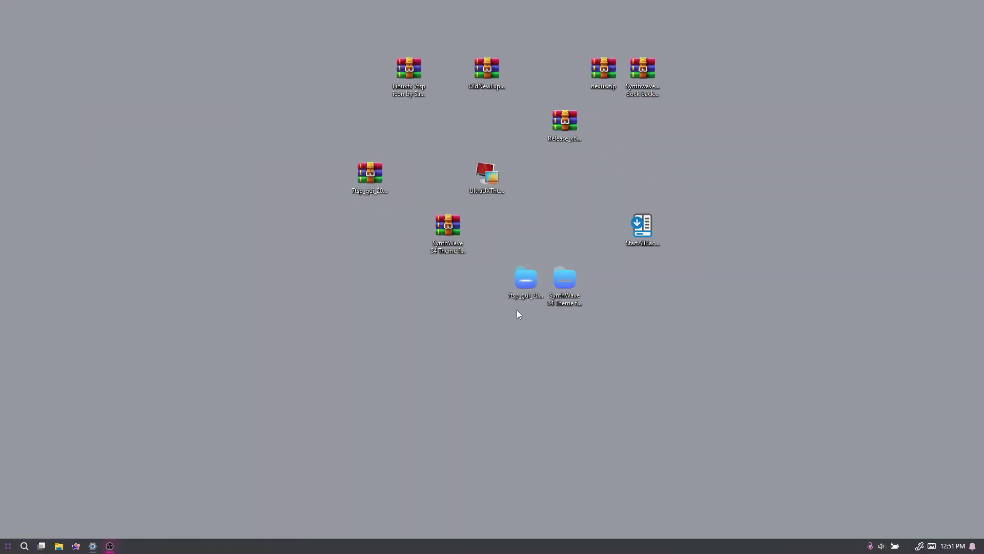
left_click(572, 289)
double_click(573, 288)
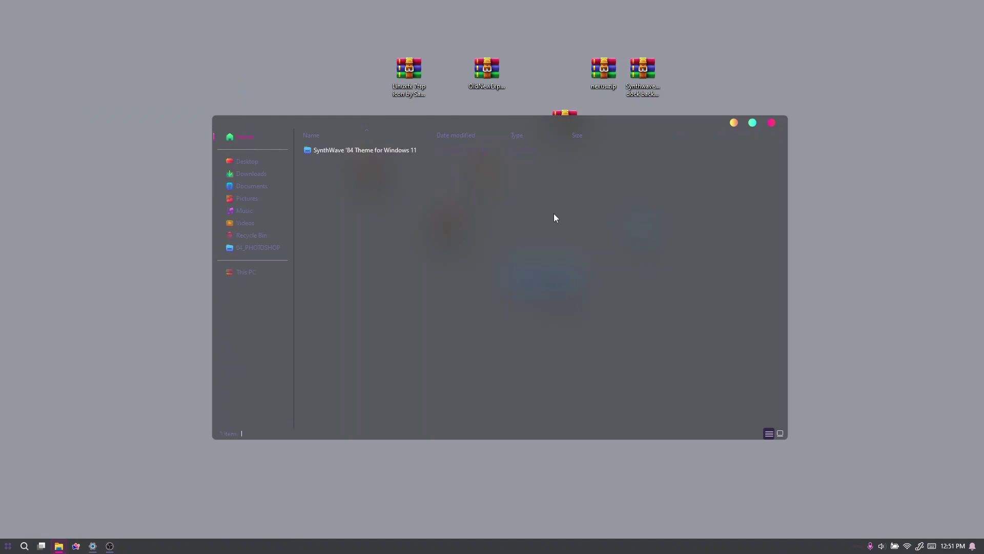
left_click_drag(510, 119, 488, 104)
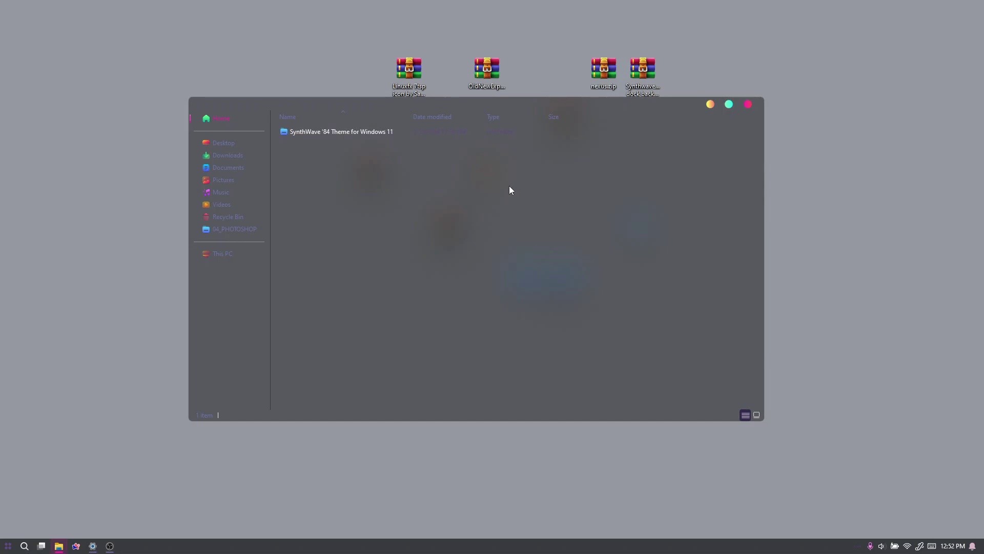
left_click(749, 104)
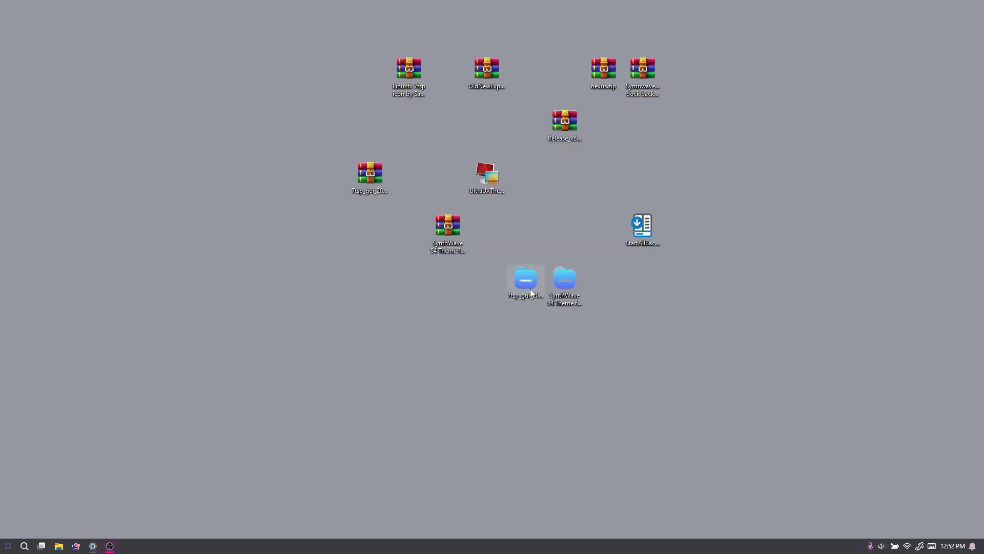
Step: Extract the Linuxfx 7tsp icon archive into its own folder with WinRAR
right_click(409, 67)
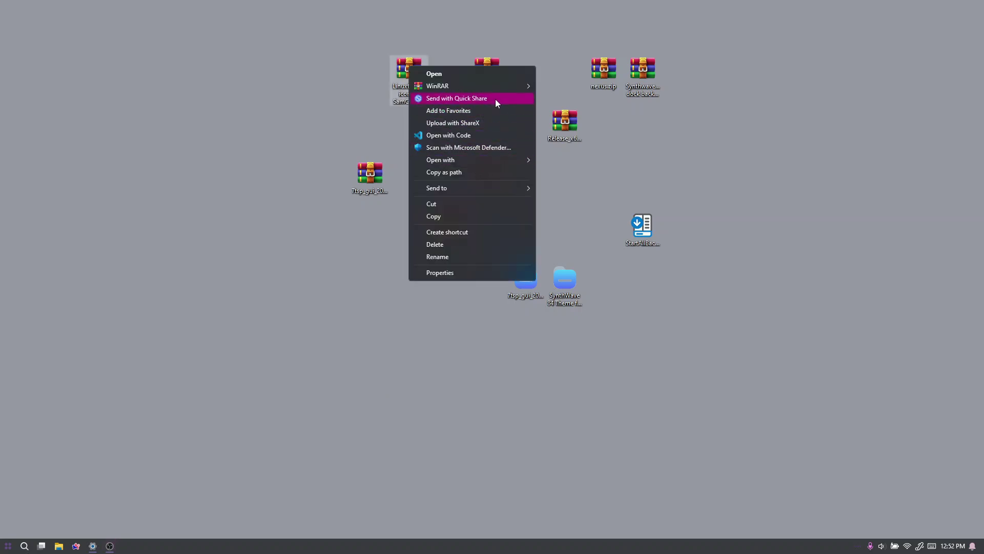
mouse_move(508, 85)
left_click(602, 114)
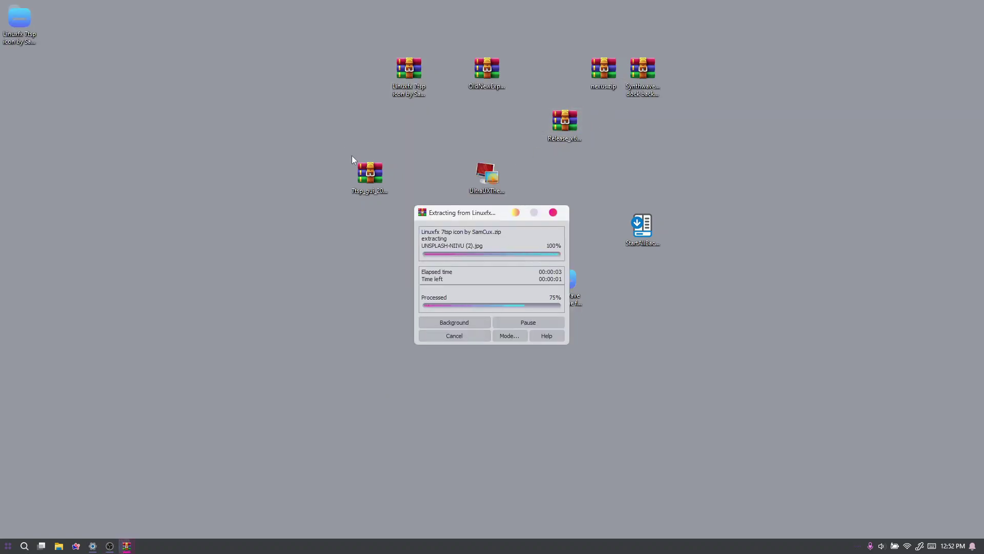
Step: Set UNSPLASH-NIIVU (6).jpg from the Wallpapers folder as the desktop background
double_click(23, 35)
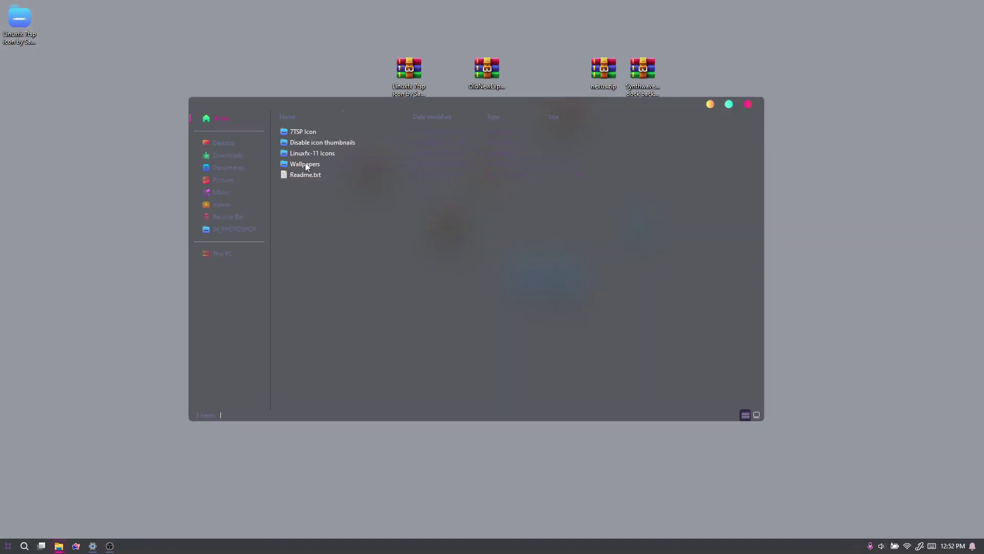
double_click(306, 164)
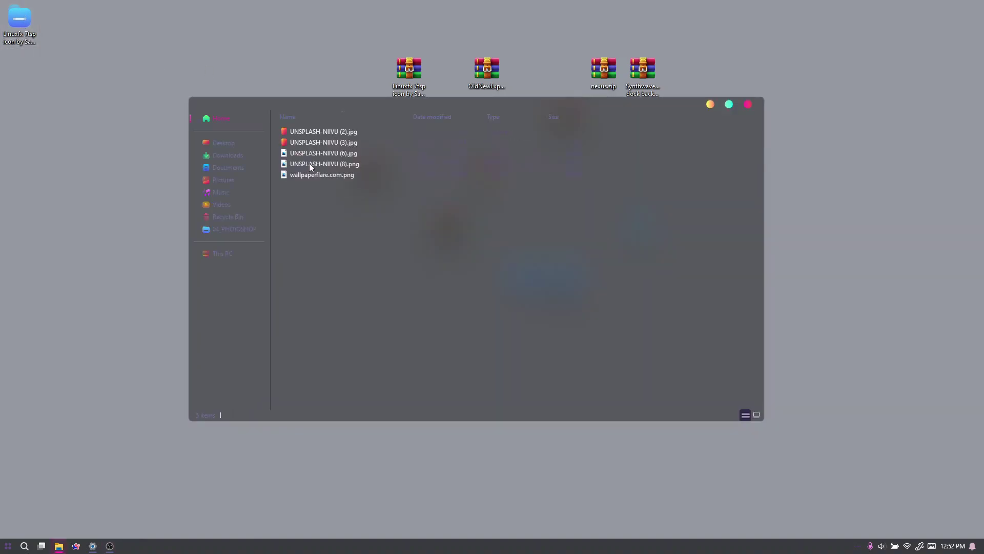
left_click(328, 132)
left_click(757, 415)
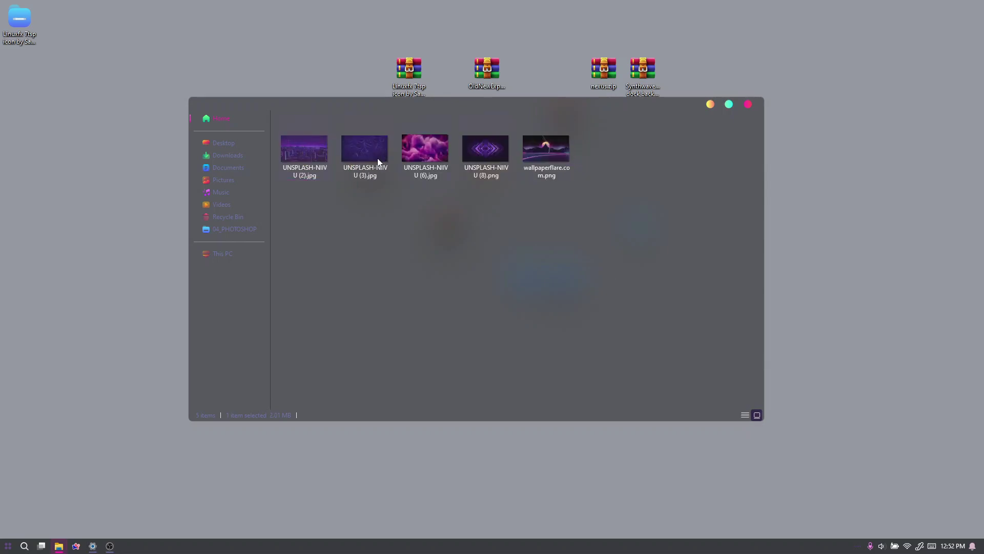
right_click(371, 149)
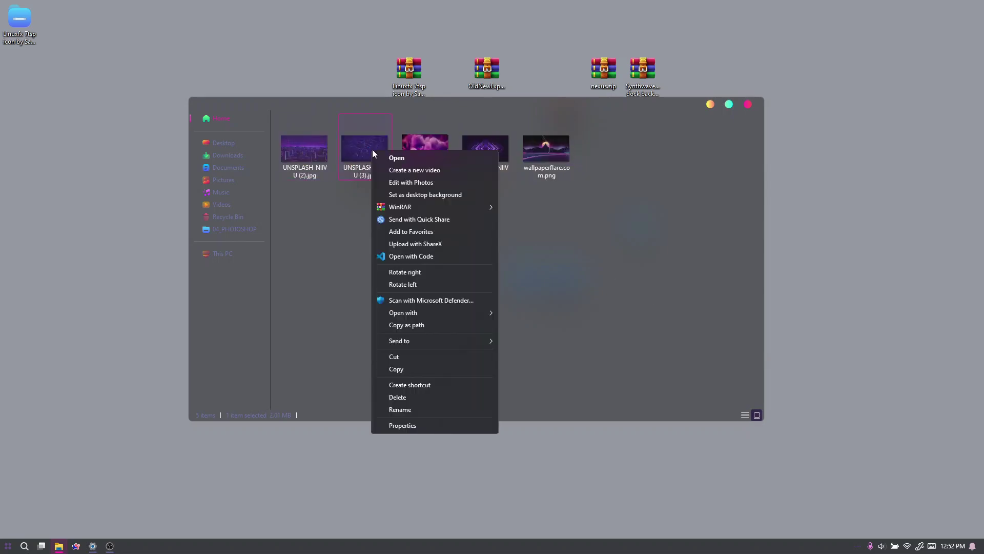
left_click(432, 137)
right_click(440, 145)
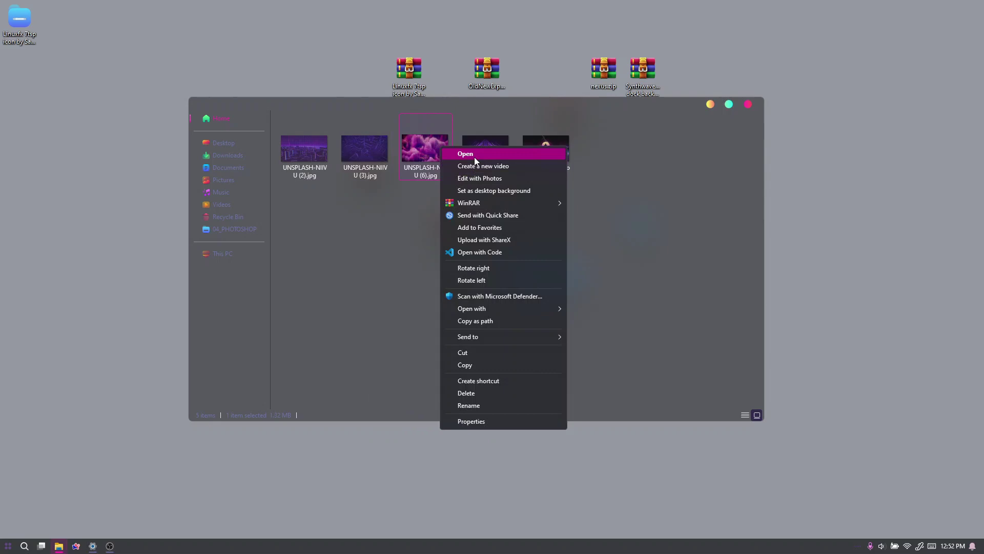
left_click(533, 190)
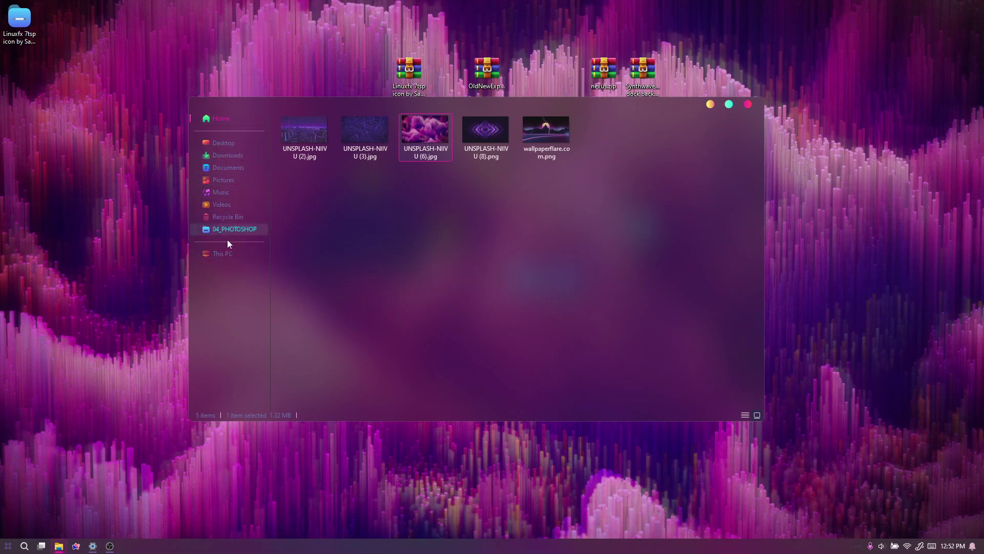
Step: Browse This PC, Local Disk (C:) and Home, then close File Explorer
left_click(222, 254)
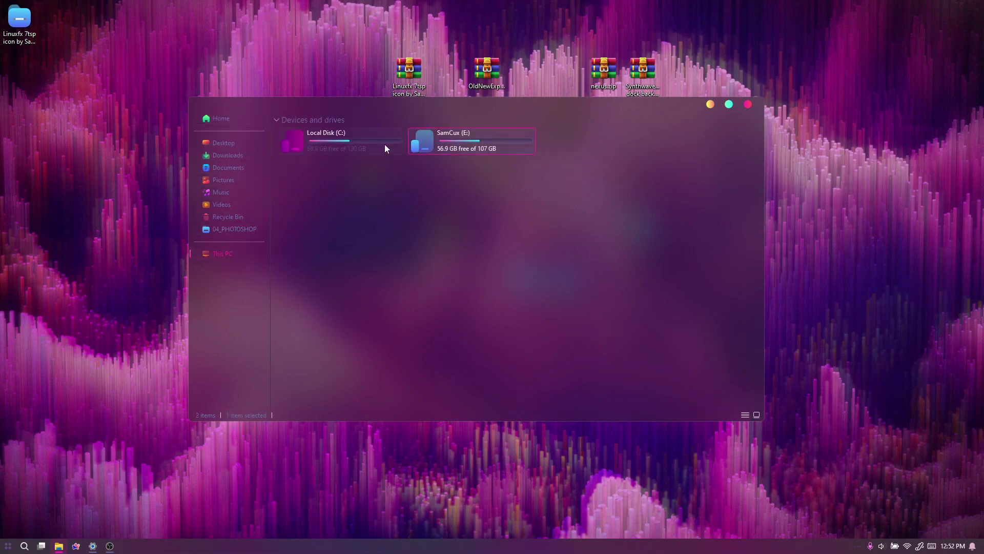
left_click(328, 146)
left_click(228, 118)
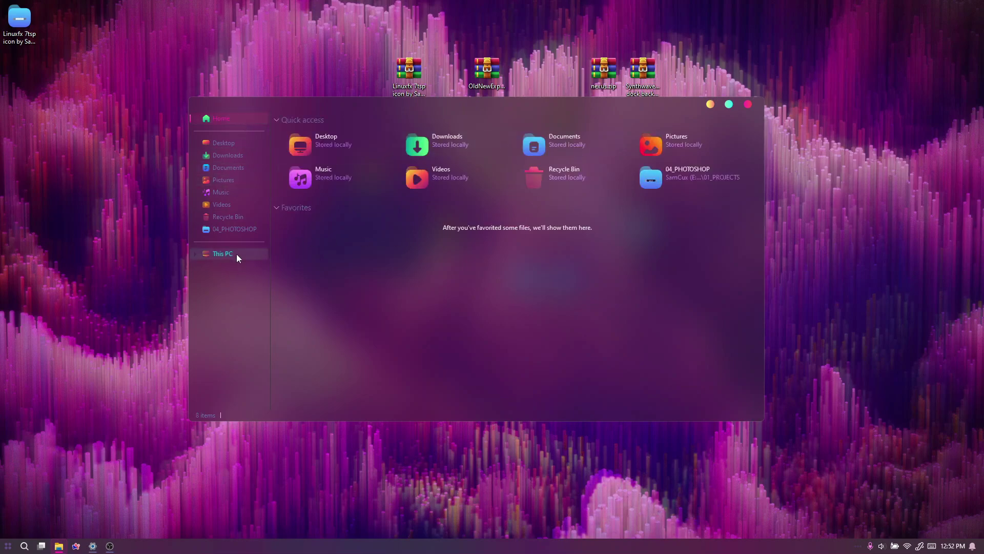
left_click(222, 254)
left_click(748, 105)
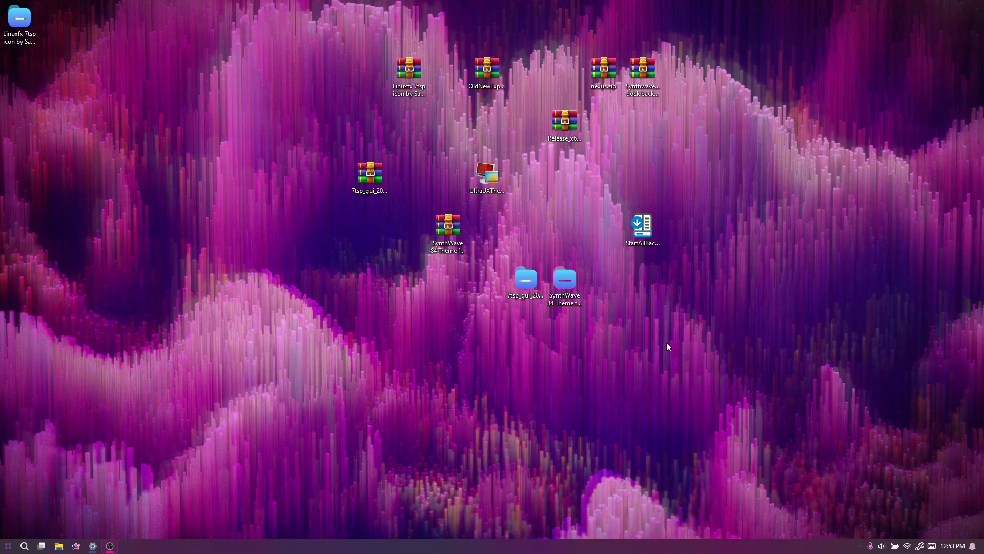
Step: Install Nexus 24.4 from nexus.zip in English, accepting the license, then move the Linuxfx folder lower
double_click(602, 72)
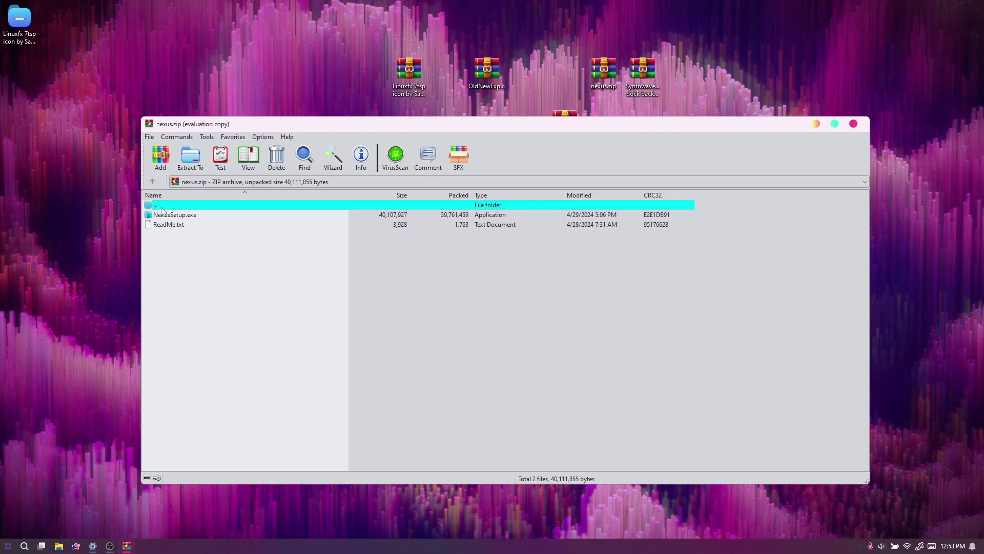
double_click(174, 219)
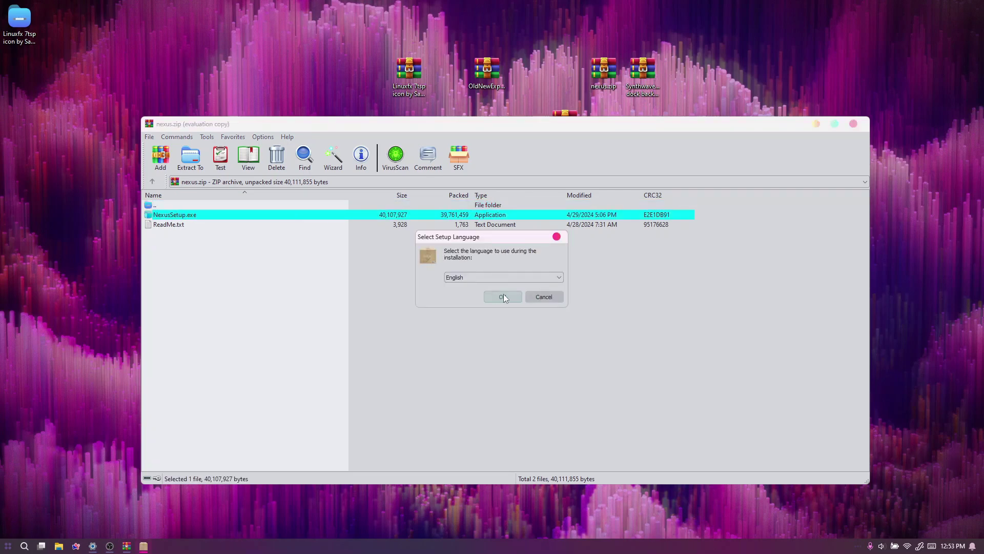
left_click(503, 295)
left_click(853, 124)
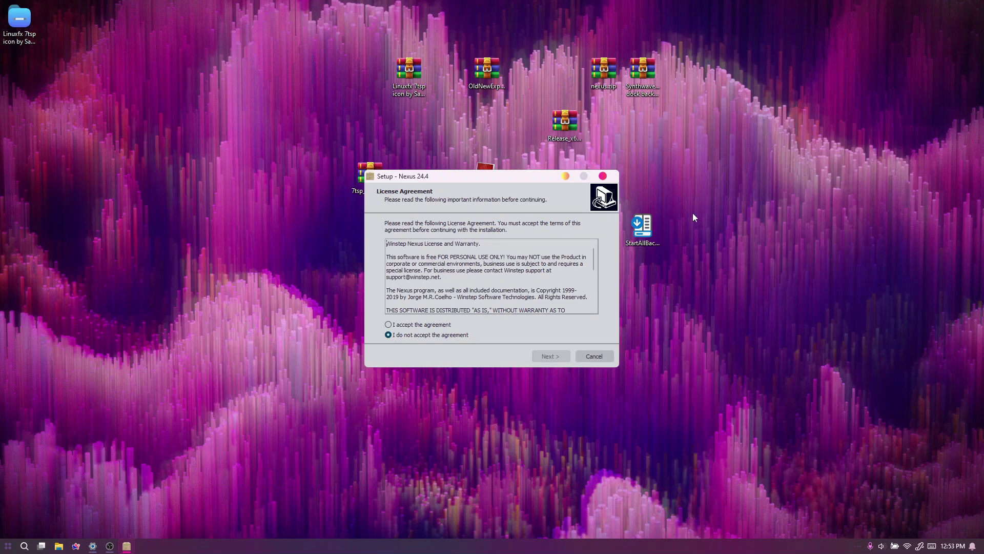
left_click(419, 325)
left_click(556, 356)
left_click(556, 356)
left_click(557, 357)
left_click(558, 356)
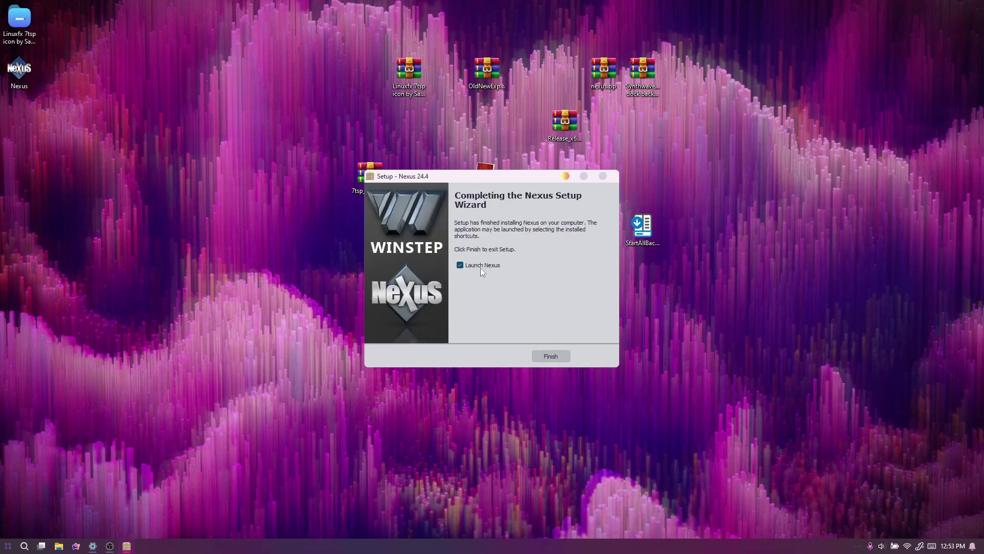
left_click(556, 357)
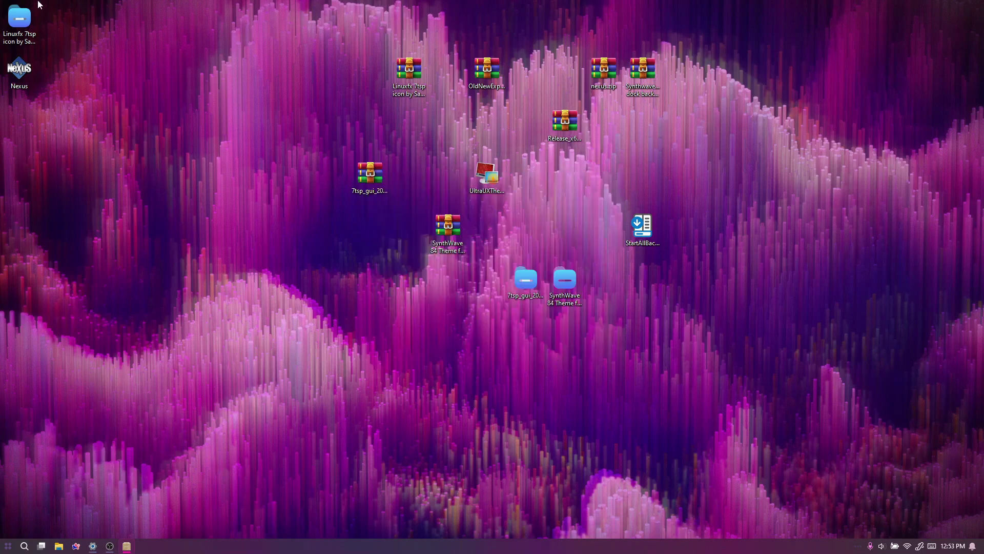
left_click_drag(20, 23, 51, 196)
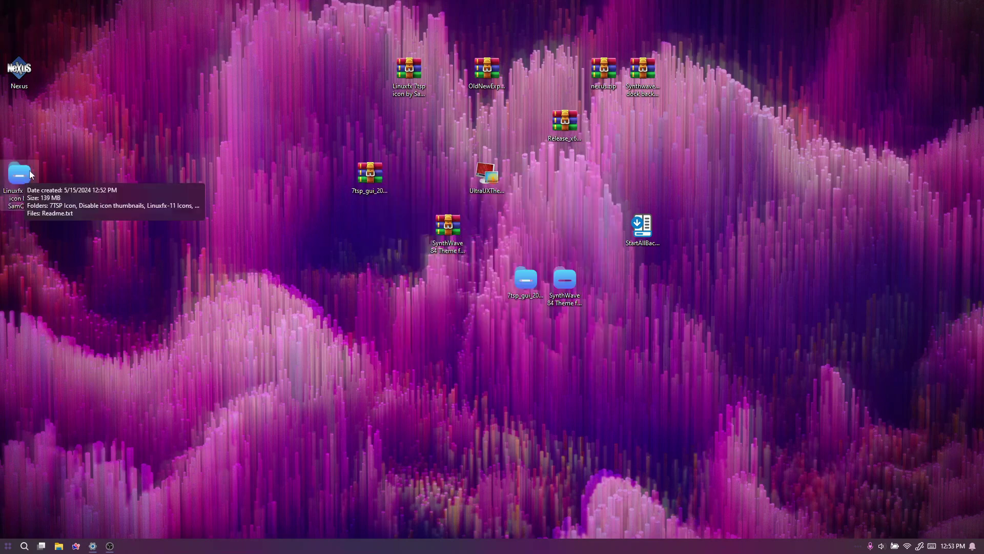
Step: Copy the Linuxfx-11 Icons folder from the extracted Linuxfx folder
double_click(14, 198)
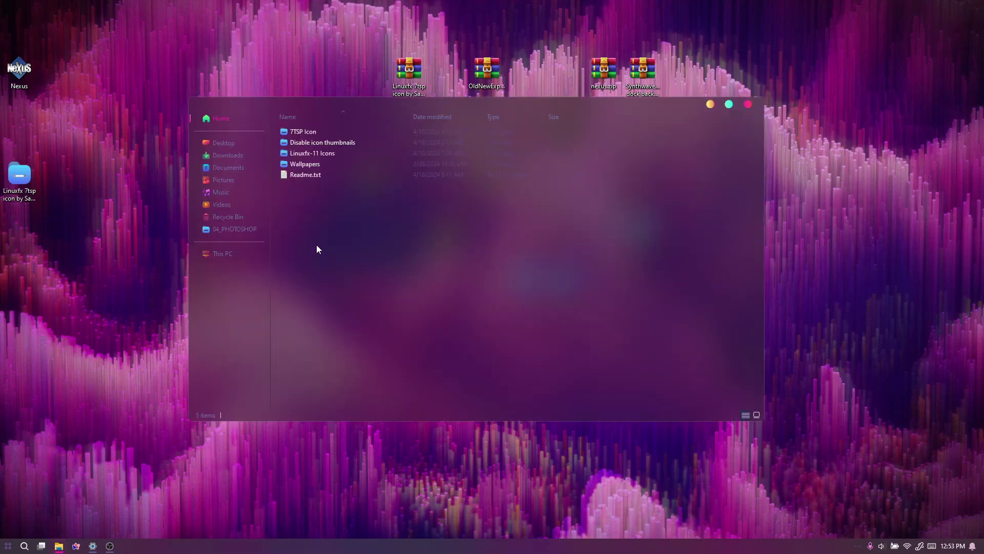
left_click(315, 154)
mouse_move(313, 156)
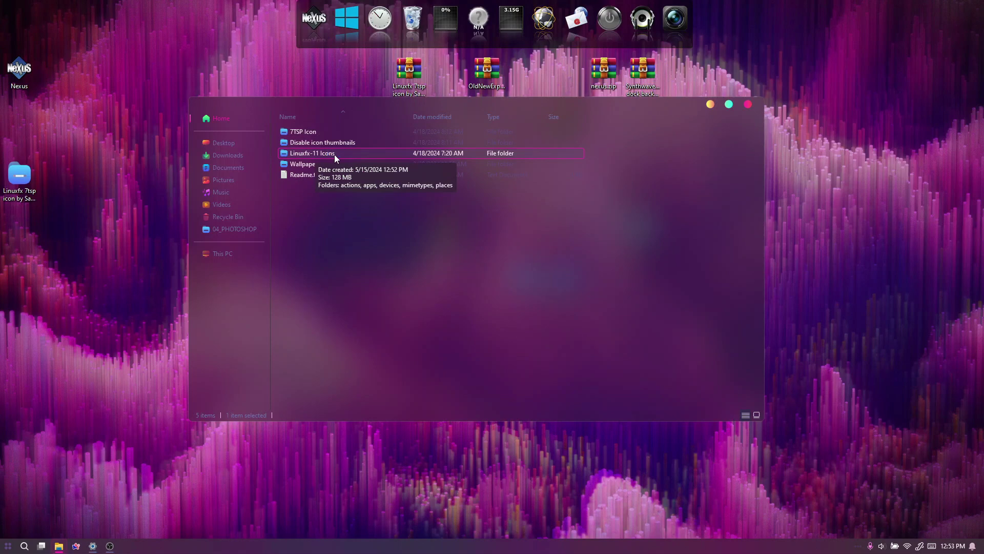
right_click(334, 155)
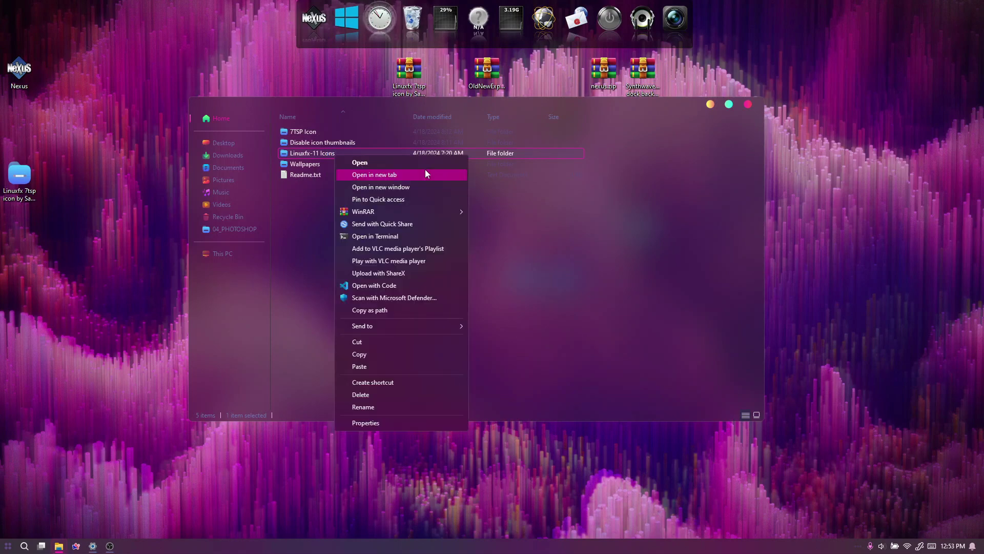
left_click(376, 354)
Step: Paste the Linuxfx-11 Icons folder into the root of Local Disk (C:) and close Explorer
left_click(241, 254)
left_click(353, 148)
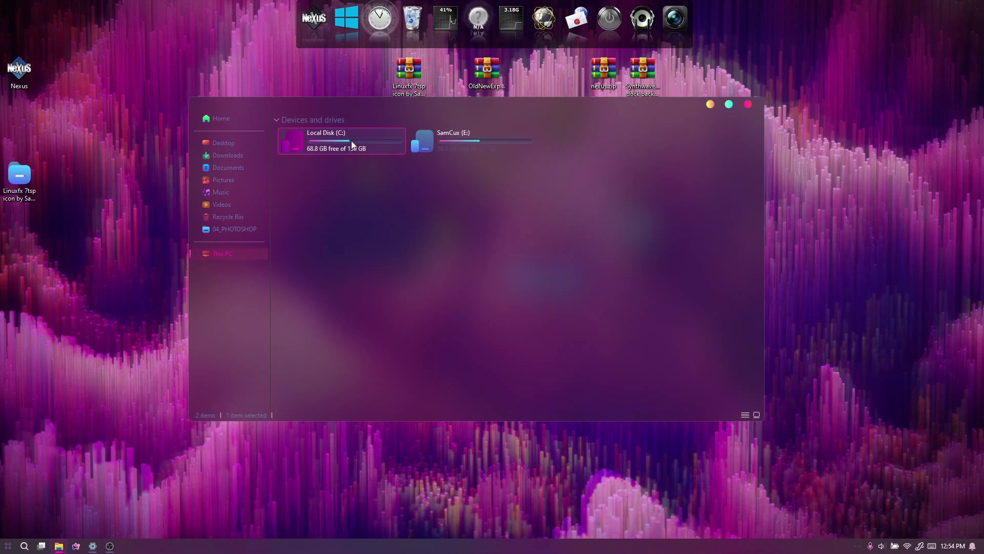
double_click(353, 145)
right_click(395, 303)
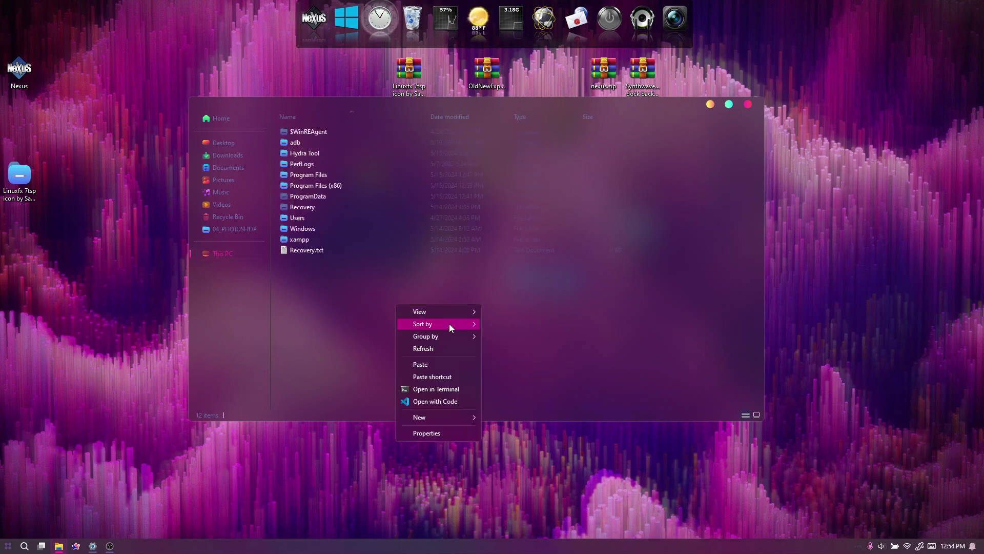
left_click(451, 366)
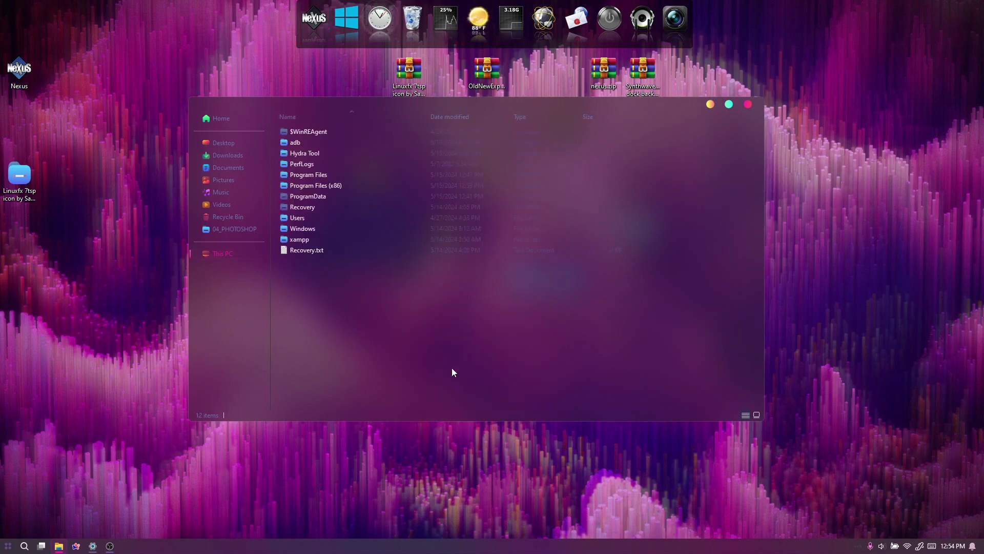
left_click(747, 103)
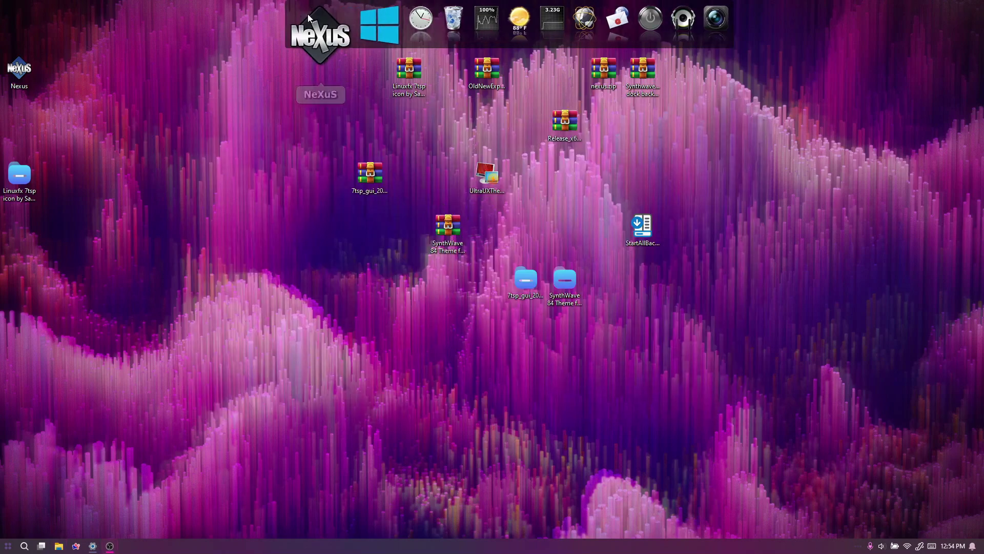
Step: Bring up Nexus Preferences on its Advanced page and move the Synthwave dock backup zip right
left_click(313, 40)
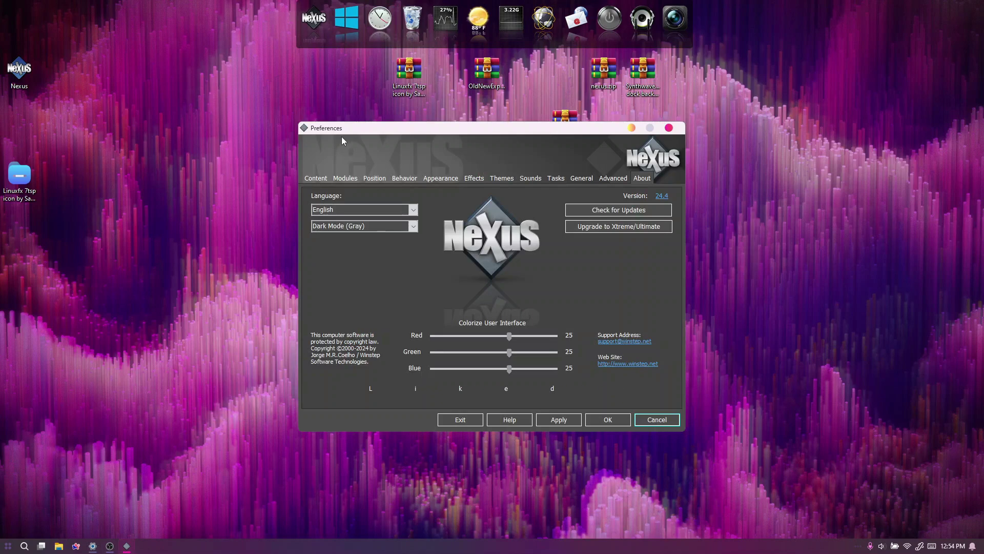
left_click_drag(351, 129, 322, 121)
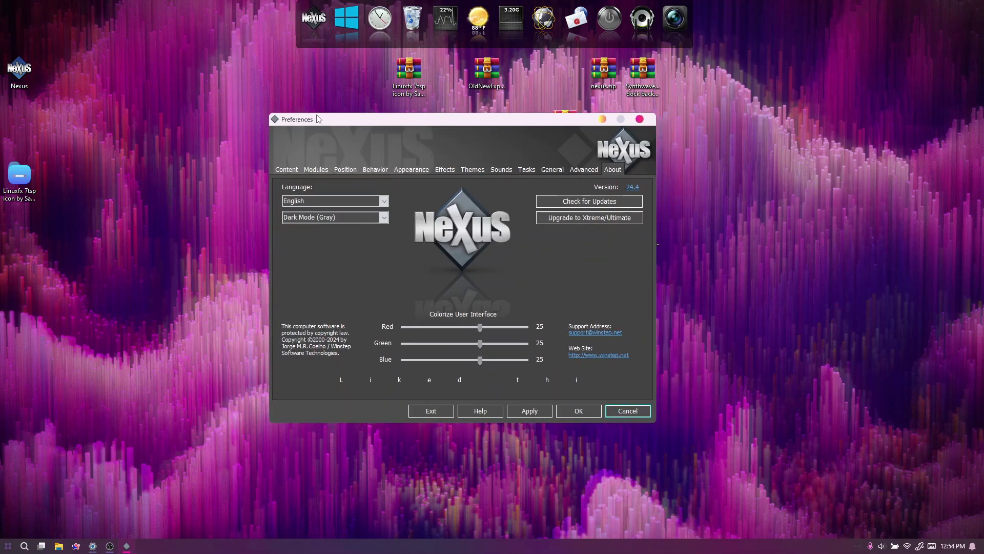
left_click(583, 170)
left_click(500, 381)
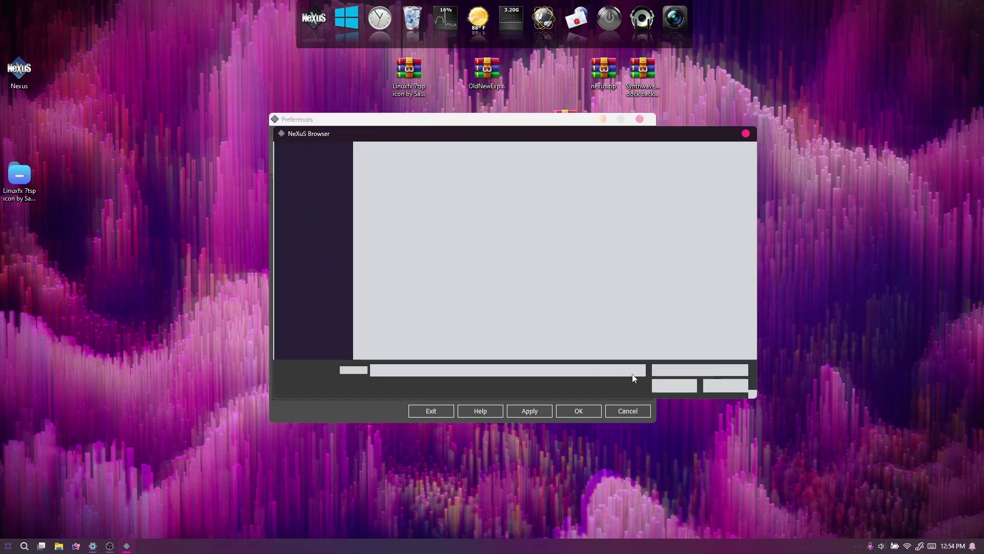
left_click(731, 385)
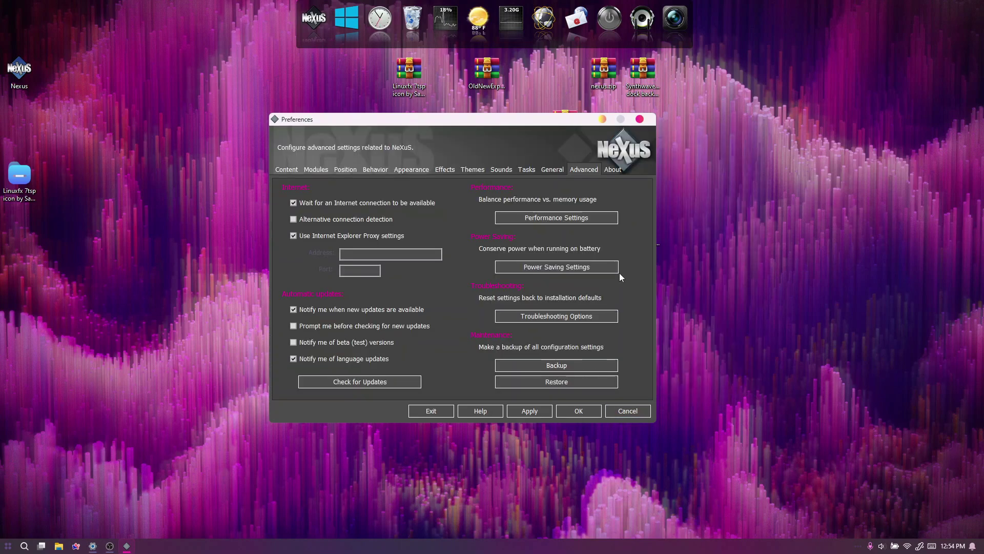
left_click_drag(642, 87, 757, 136)
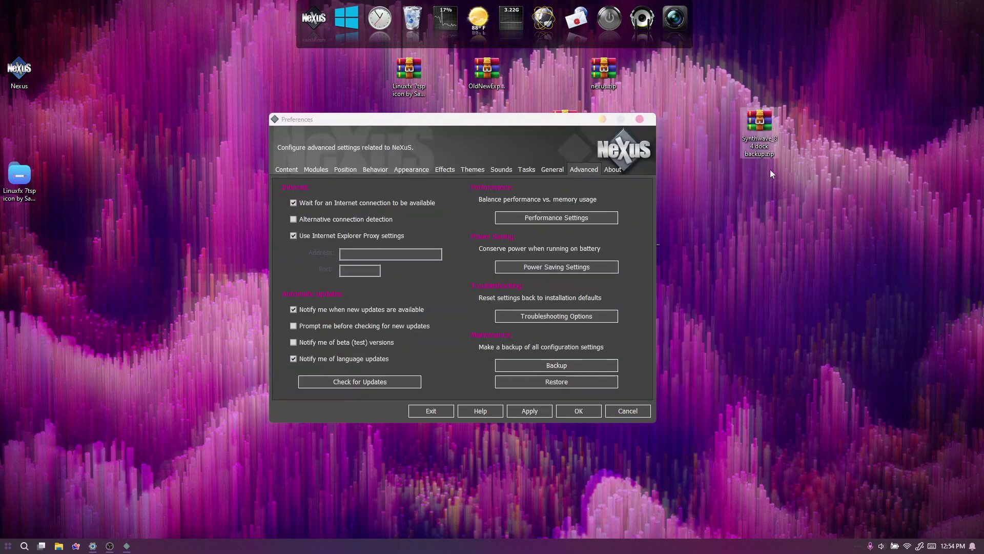
Step: Extract the Synthwave_84 dock backup.wbk file from the zip onto the desktop
double_click(760, 123)
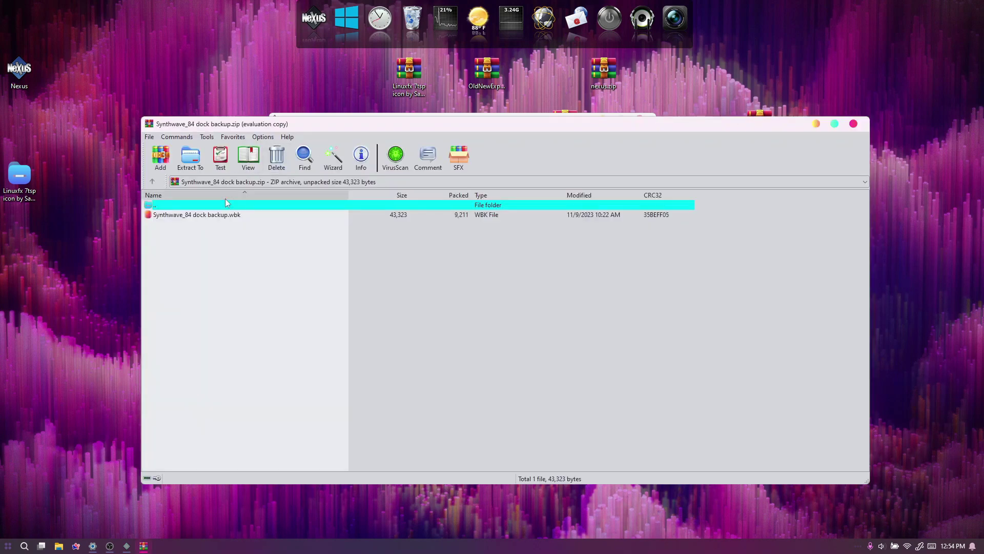
left_click_drag(209, 218, 116, 126)
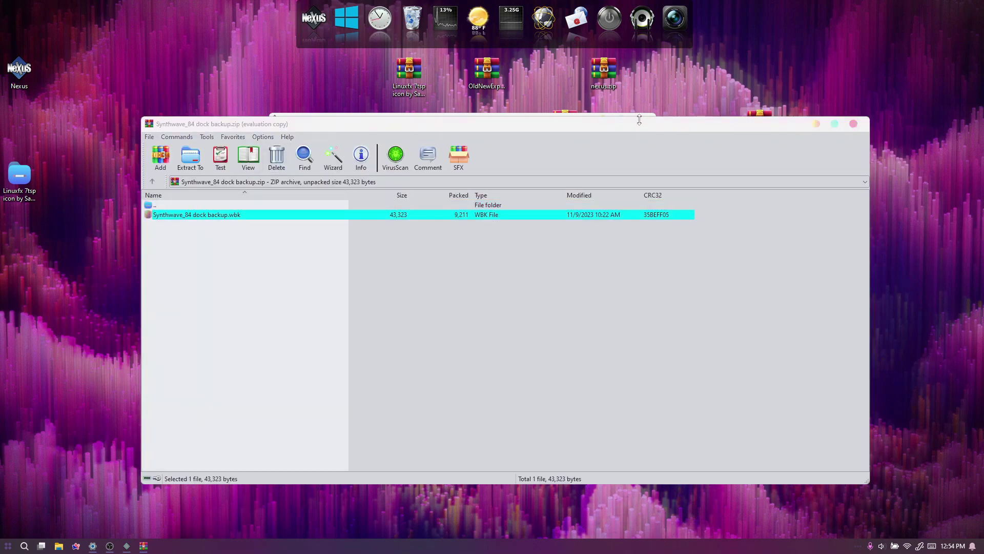
left_click(854, 124)
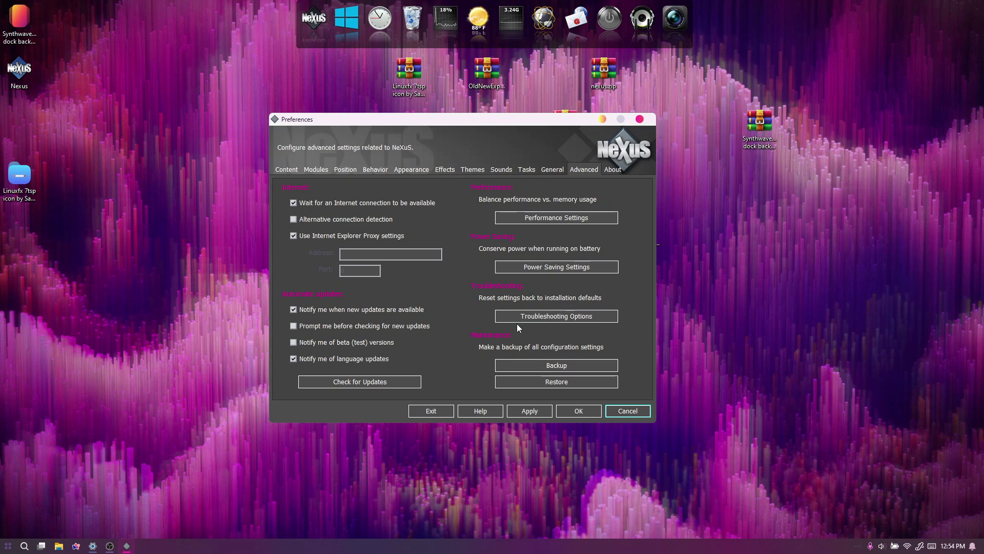
Step: Restore Nexus dock settings from the desktop's Synthwave_84 dock backup.wbk, then apply and close Preferences
left_click(567, 386)
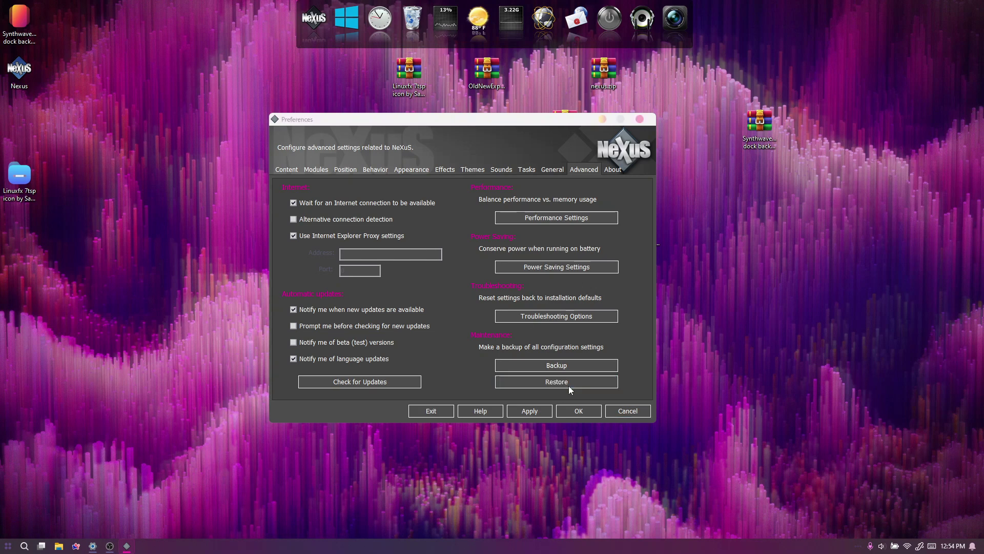
left_click(290, 191)
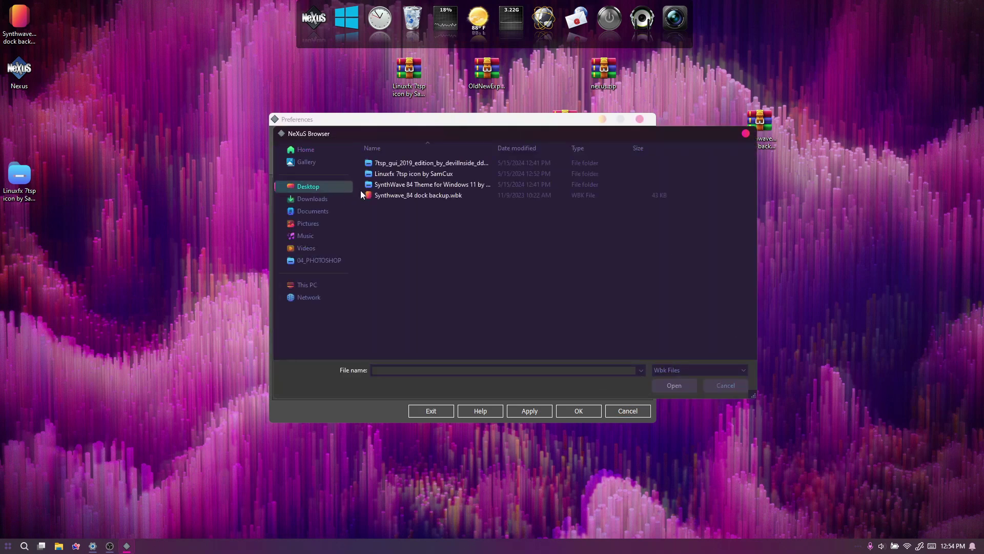
double_click(396, 193)
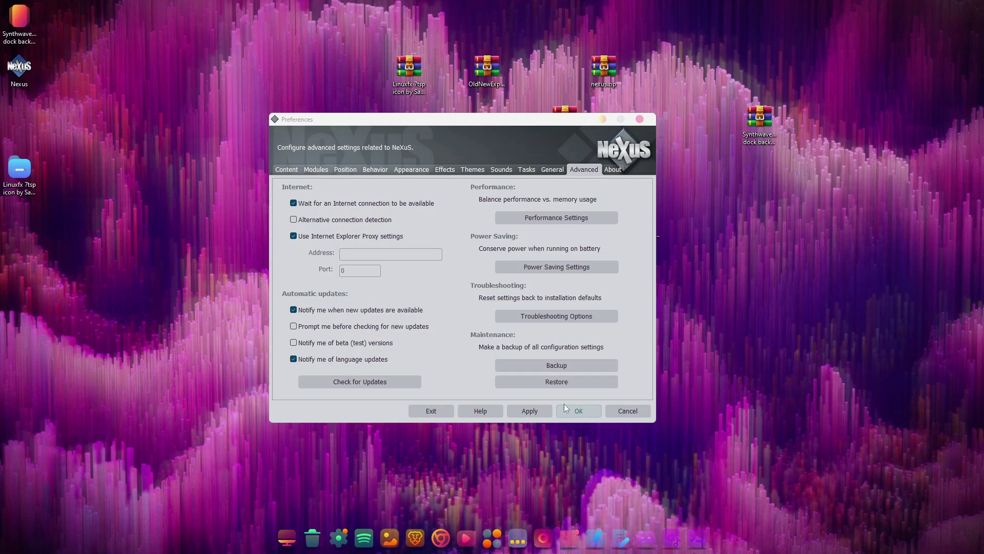
left_click(527, 411)
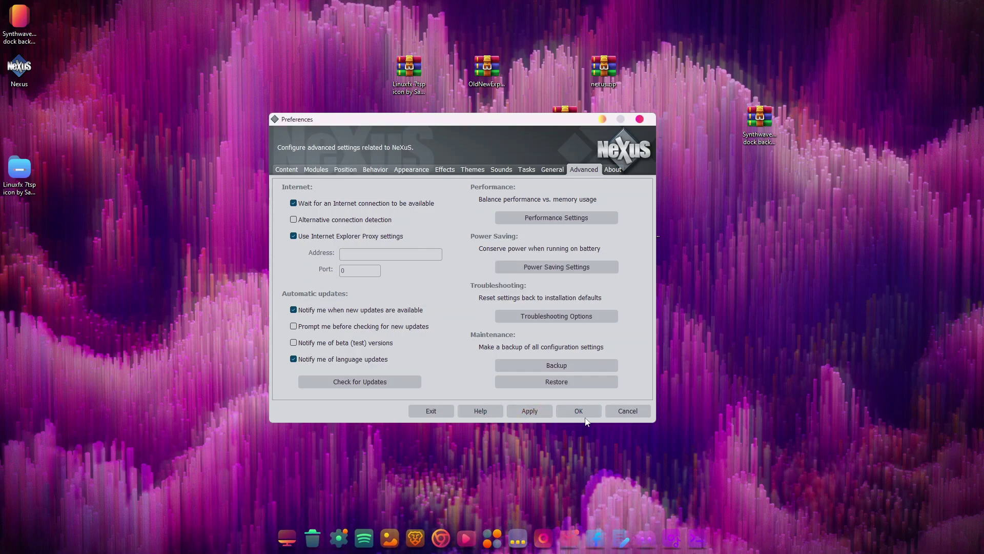
left_click(586, 414)
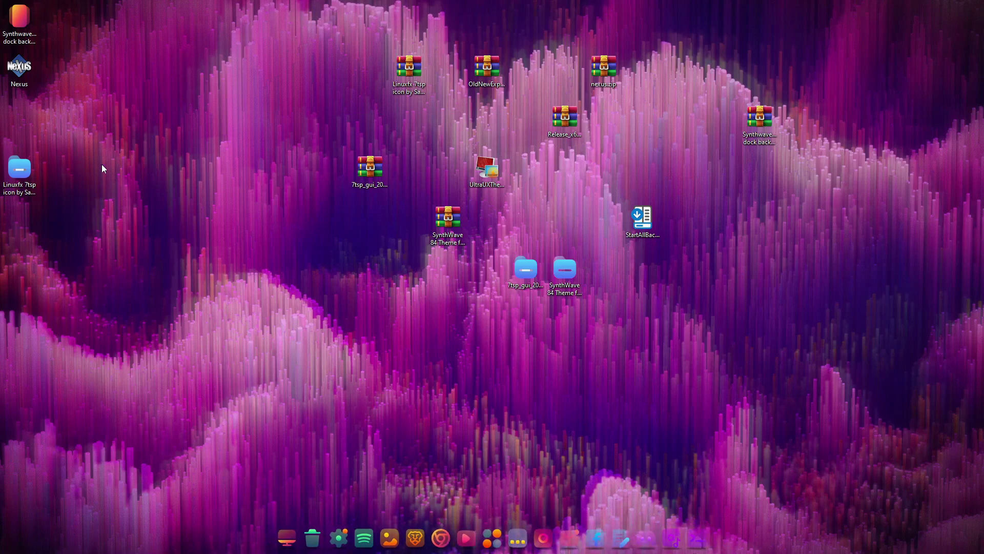
Step: Set all five images in Linuxfx 7tsp > Wallpapers as the desktop background, then close Explorer
double_click(15, 177)
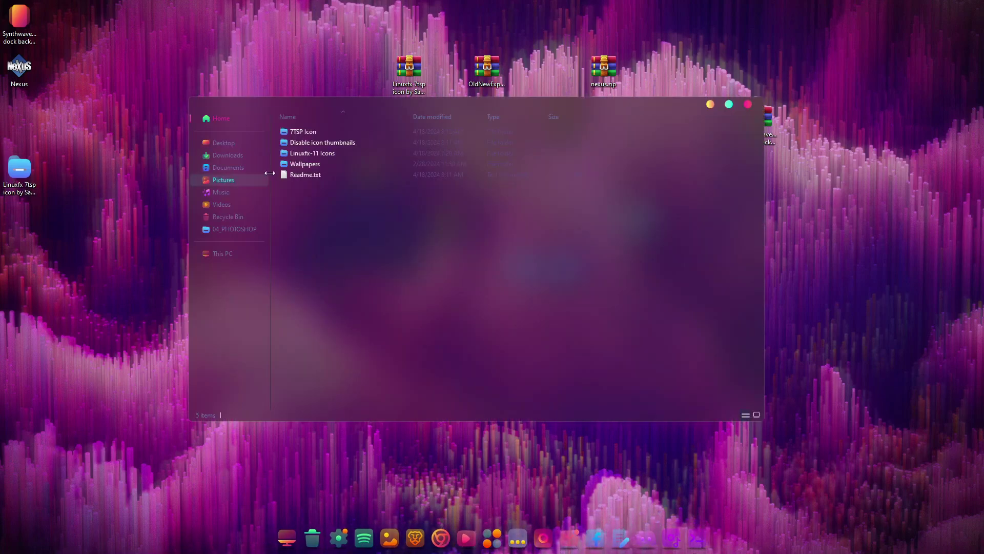
double_click(322, 164)
left_click_drag(303, 211, 514, 149)
left_click_drag(695, 242, 278, 149)
right_click(563, 139)
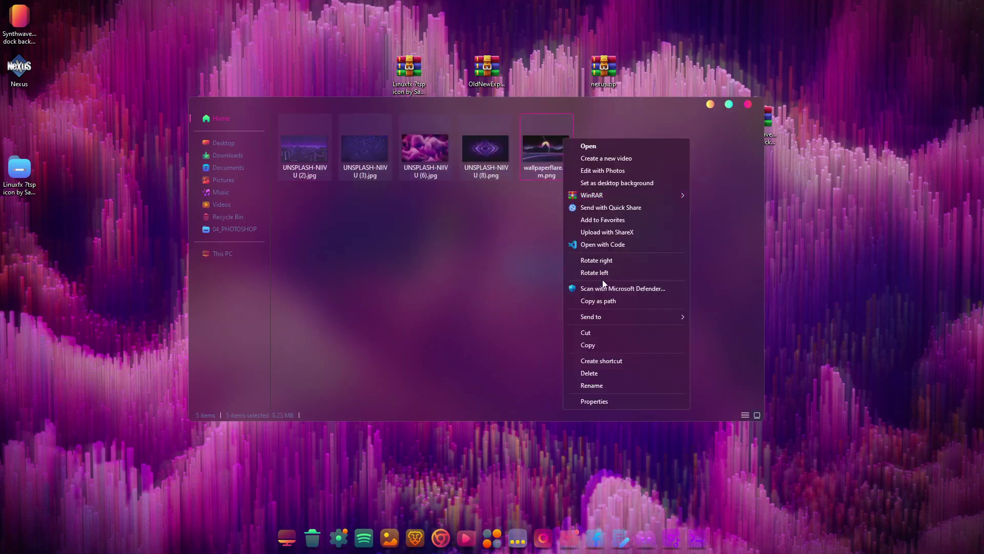
left_click(624, 183)
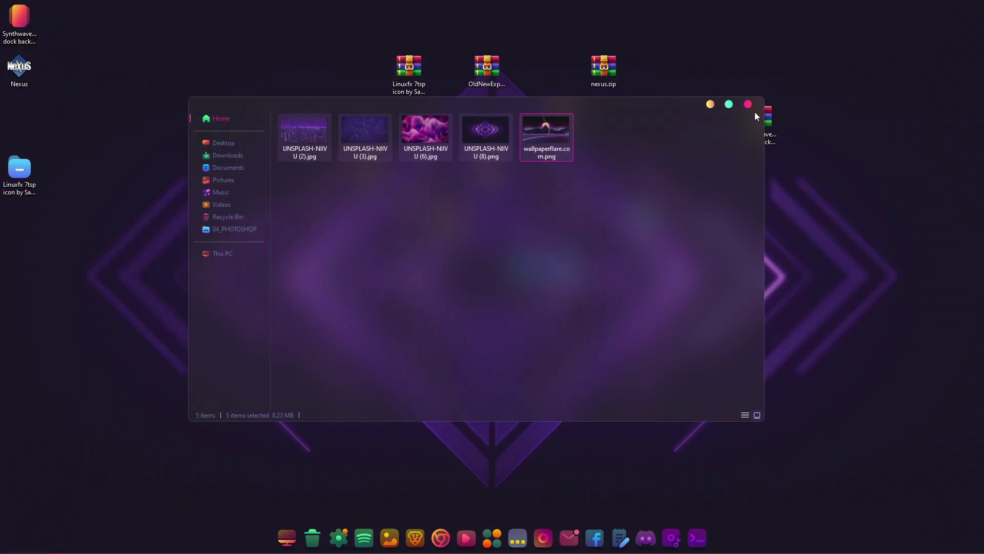
left_click(747, 106)
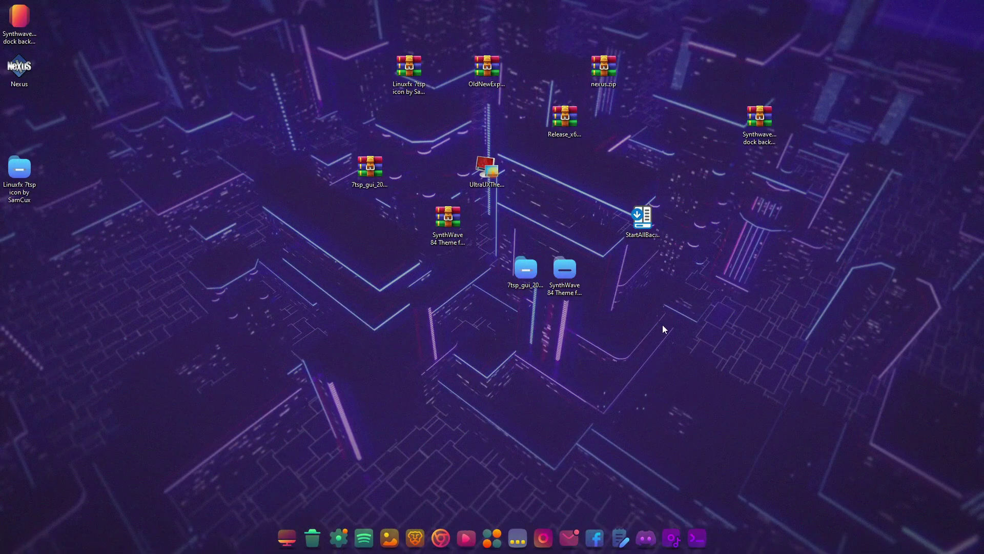
Step: Turn off Show desktop icons in the desktop's View options
right_click(663, 324)
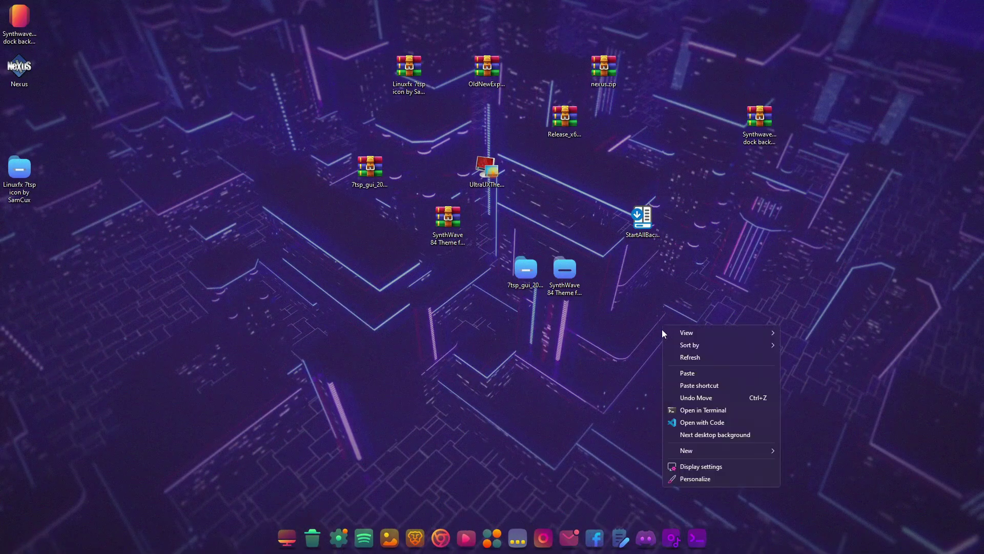
mouse_move(692, 330)
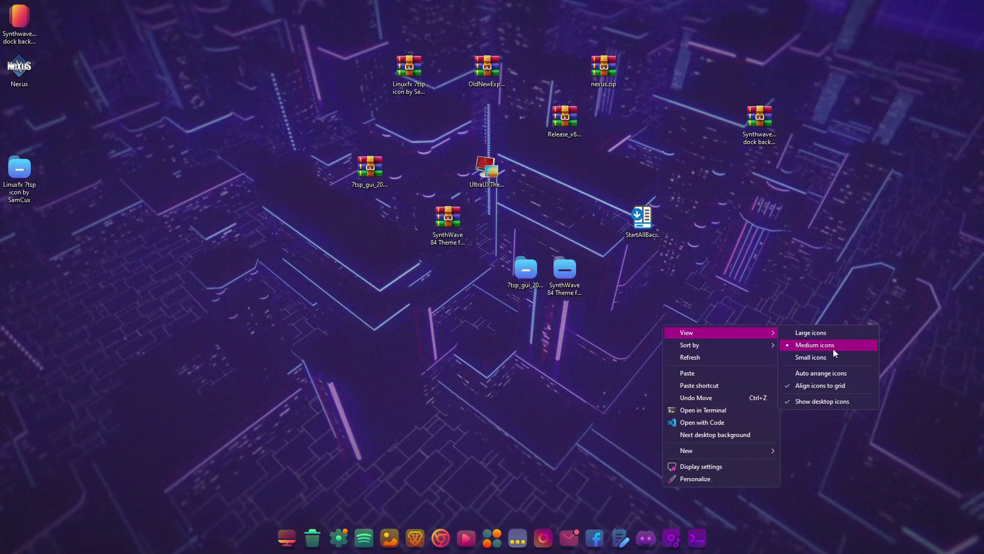
left_click(804, 410)
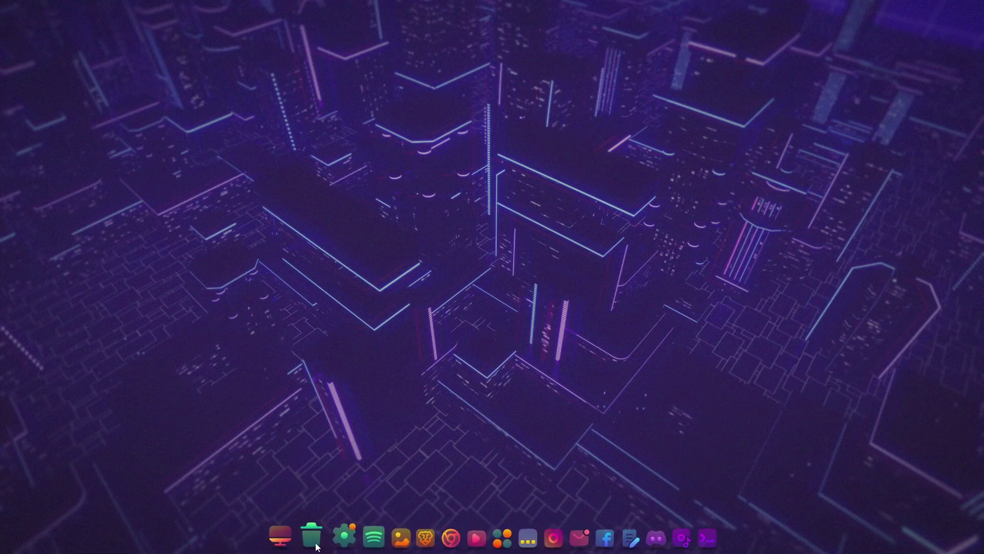
Step: Launch File Explorer from the dock's This PC icon and switch to Home
left_click(288, 540)
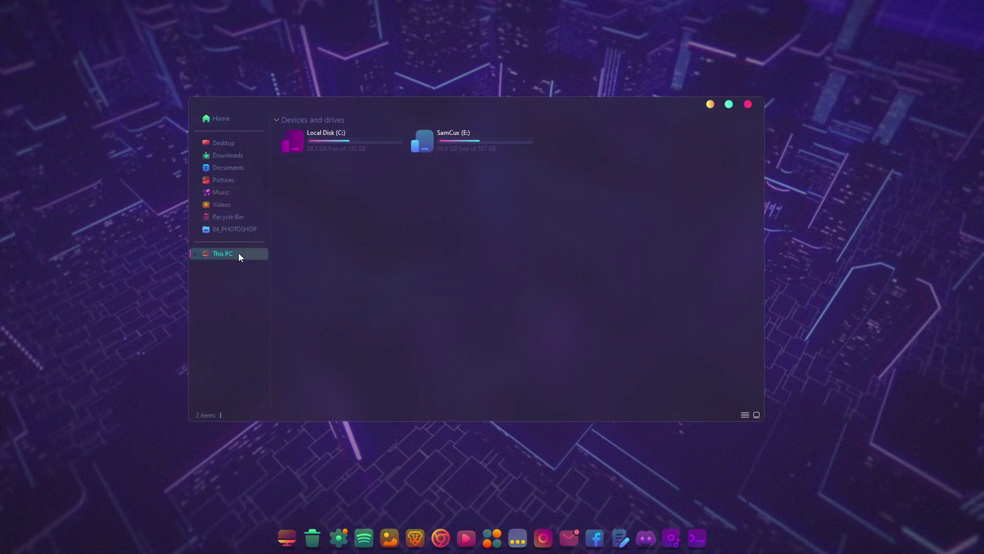
left_click(238, 123)
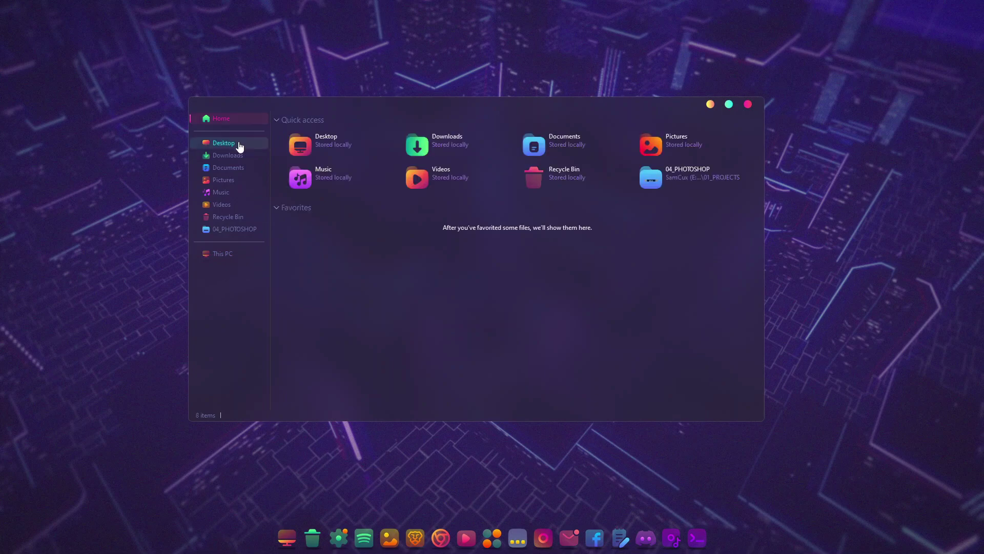